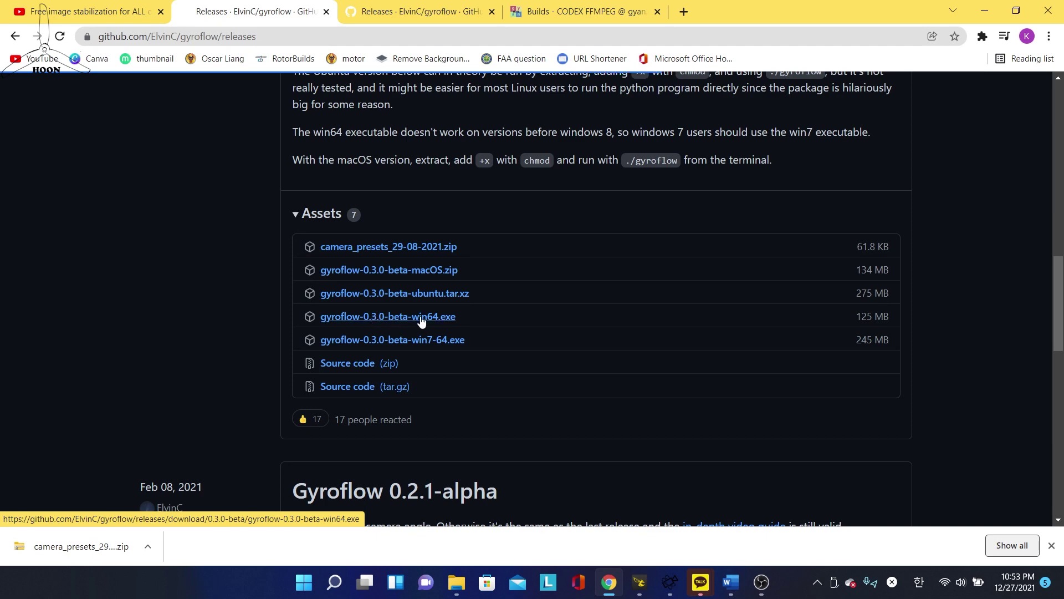
Download gyroflow-0.3.0-beta-win64.exe from the GitHub releases page and ffmpeg-git-essentials.7z from the FFmpeg builds page.
{"action": "left_click", "coordinate": [419, 317]}
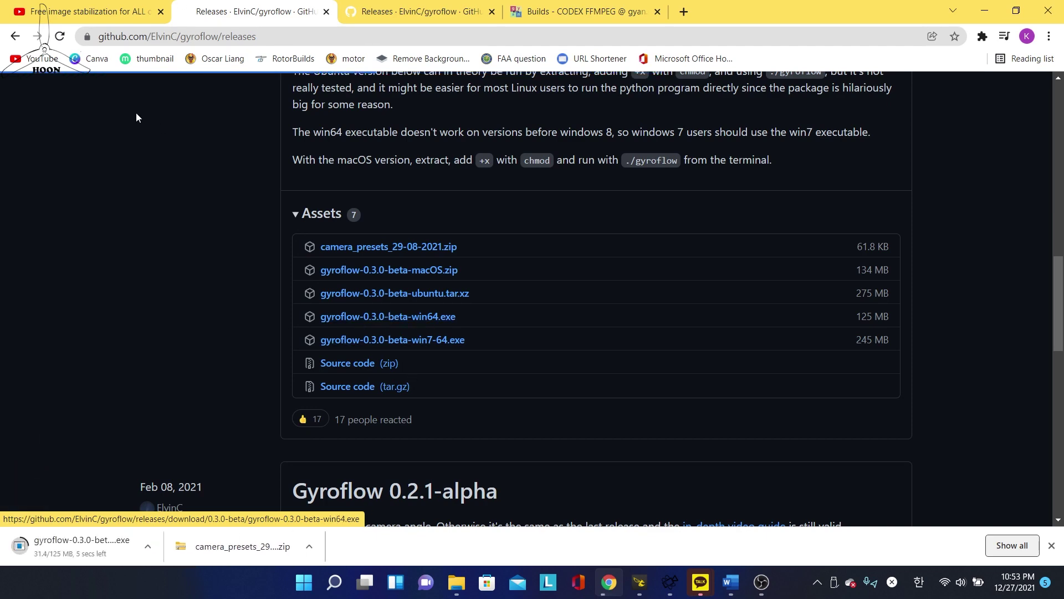
{"action": "left_click", "coordinate": [116, 4]}
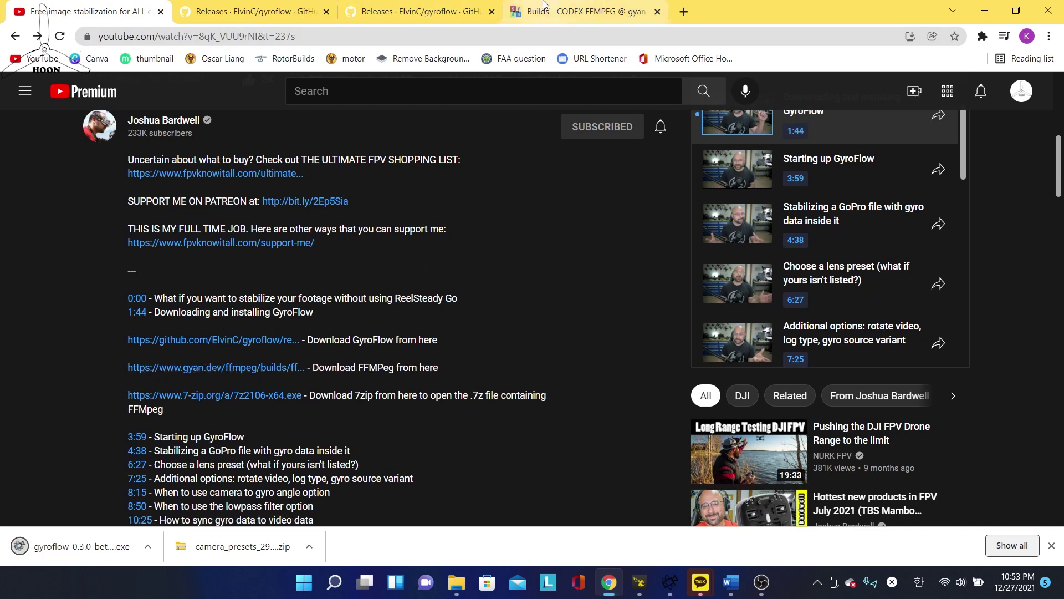
{"action": "left_click", "coordinate": [451, 5]}
{"action": "key", "text": "ctrl+Tab"}
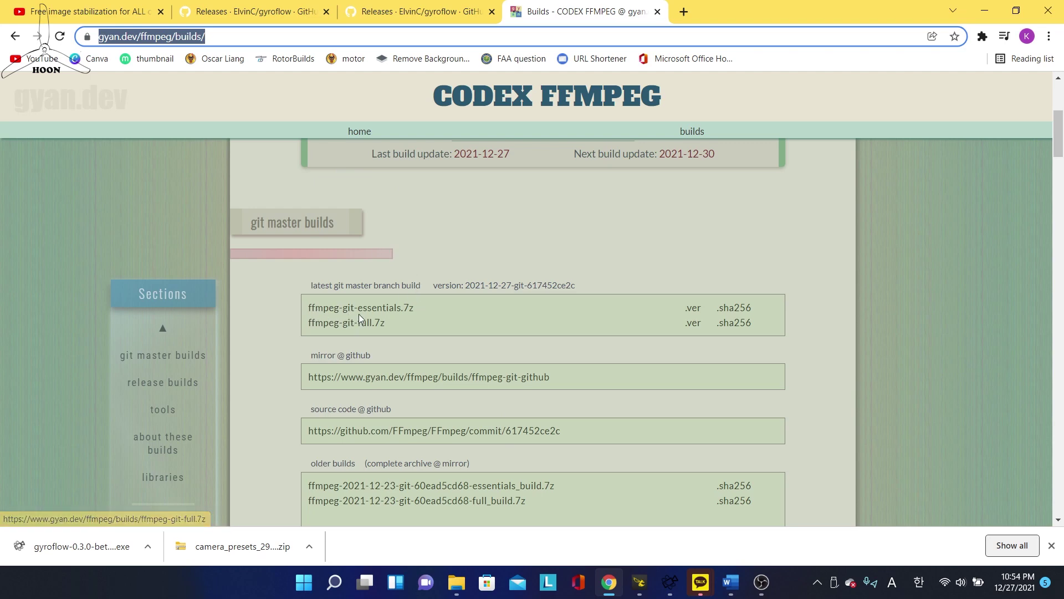
{"action": "left_click", "coordinate": [391, 312]}
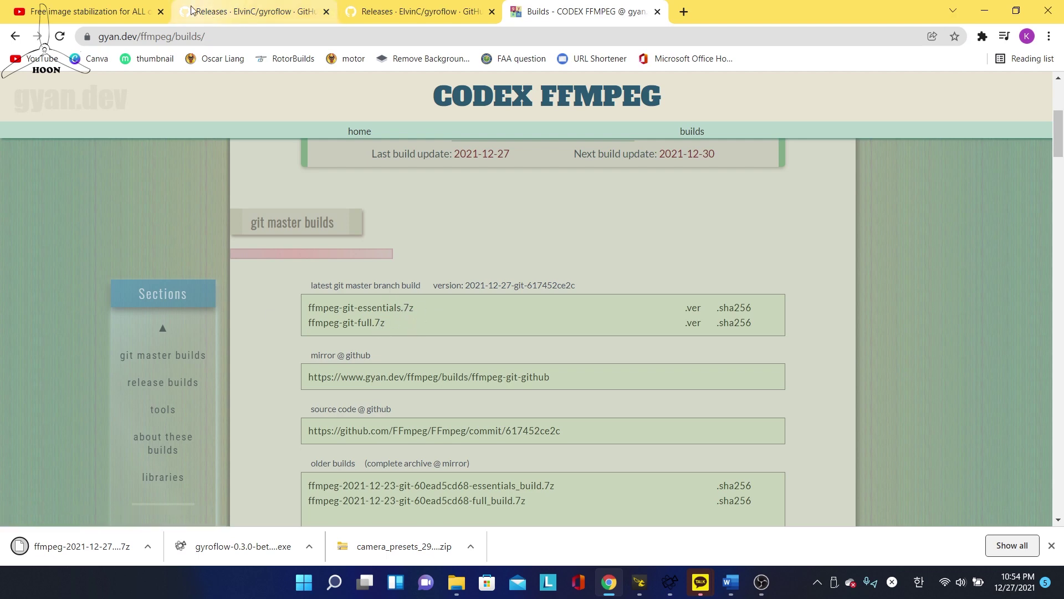
Switch to the Downloads folder in File Explorer to check the downloaded Gyroflow, camera presets and FFmpeg files.
{"action": "mouse_move", "coordinate": [456, 582]}
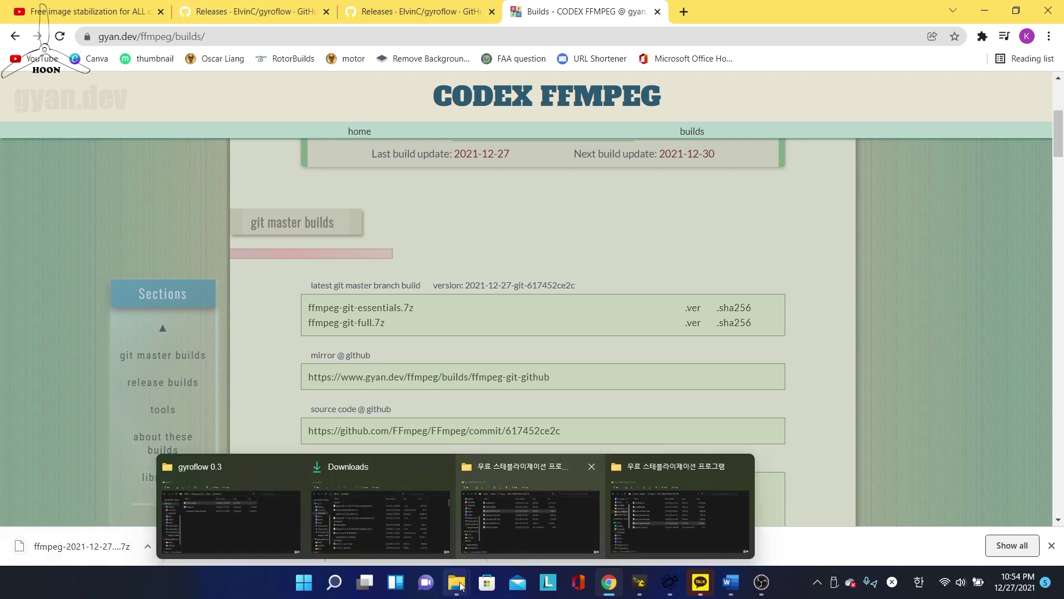
{"action": "left_click", "coordinate": [304, 524]}
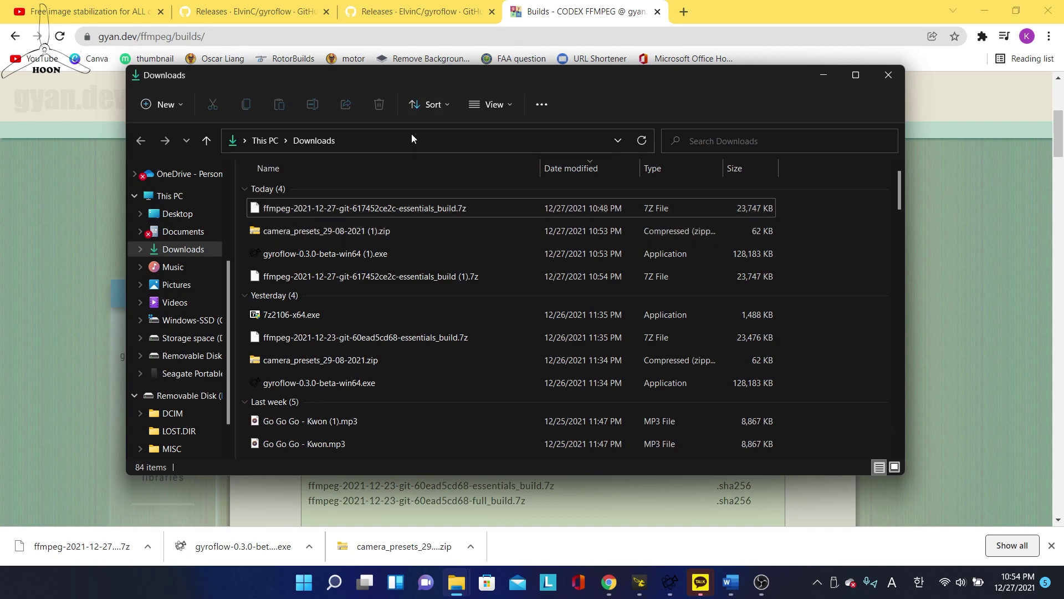
Download the 7-Zip installer through the YouTube video description link, continuing to the site past the warning page.
{"action": "left_click", "coordinate": [132, 10]}
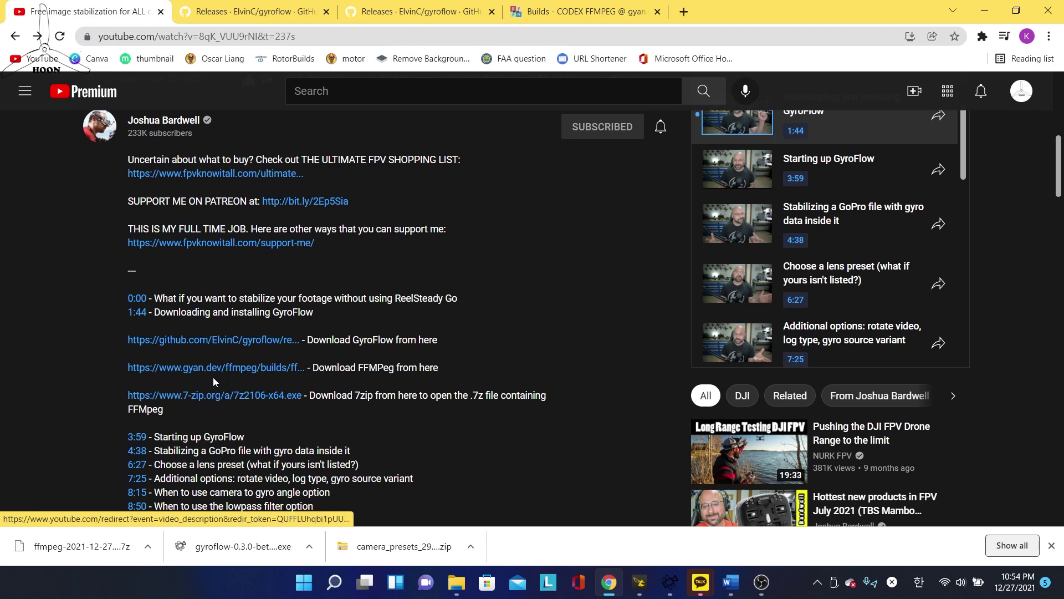
{"action": "mouse_move", "coordinate": [456, 582]}
{"action": "left_click", "coordinate": [223, 397]}
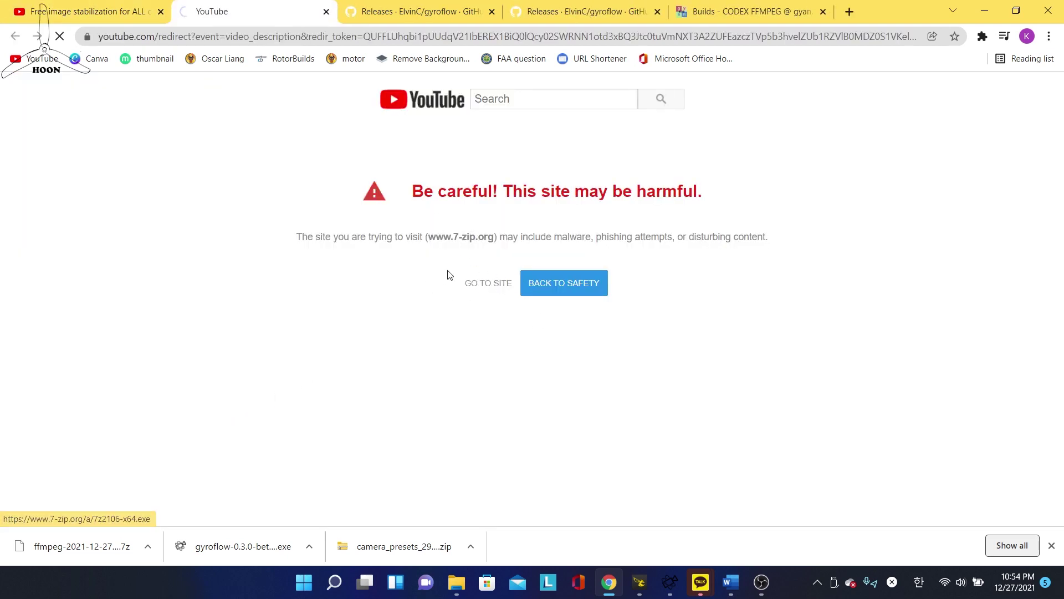
{"action": "left_click", "coordinate": [493, 283]}
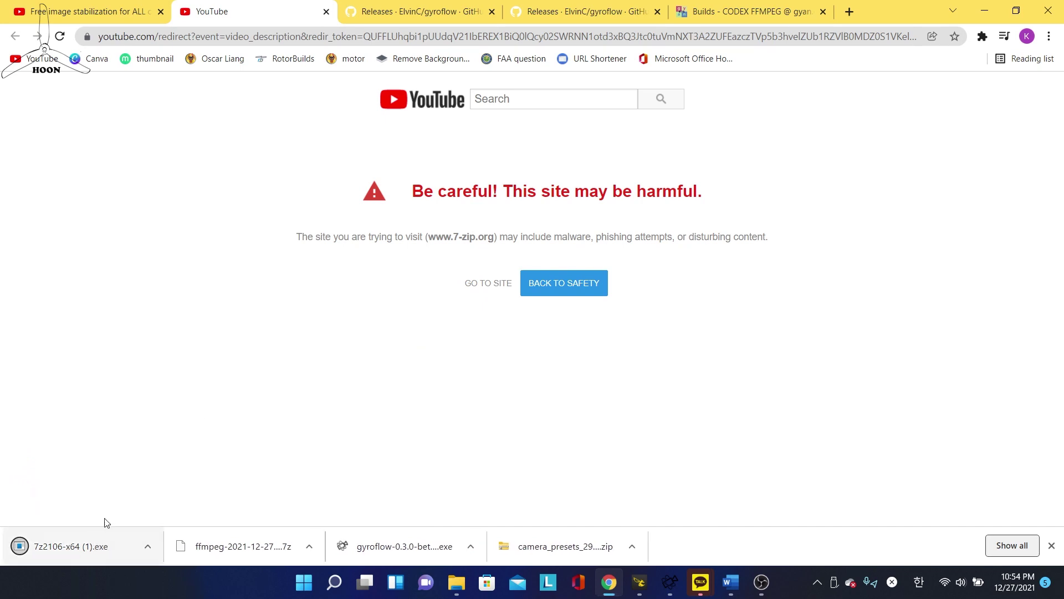
Launch the 7-Zip installer 7z2106-x64 (1).exe from the Downloads folder and cancel its setup.
{"action": "left_click", "coordinate": [83, 546]}
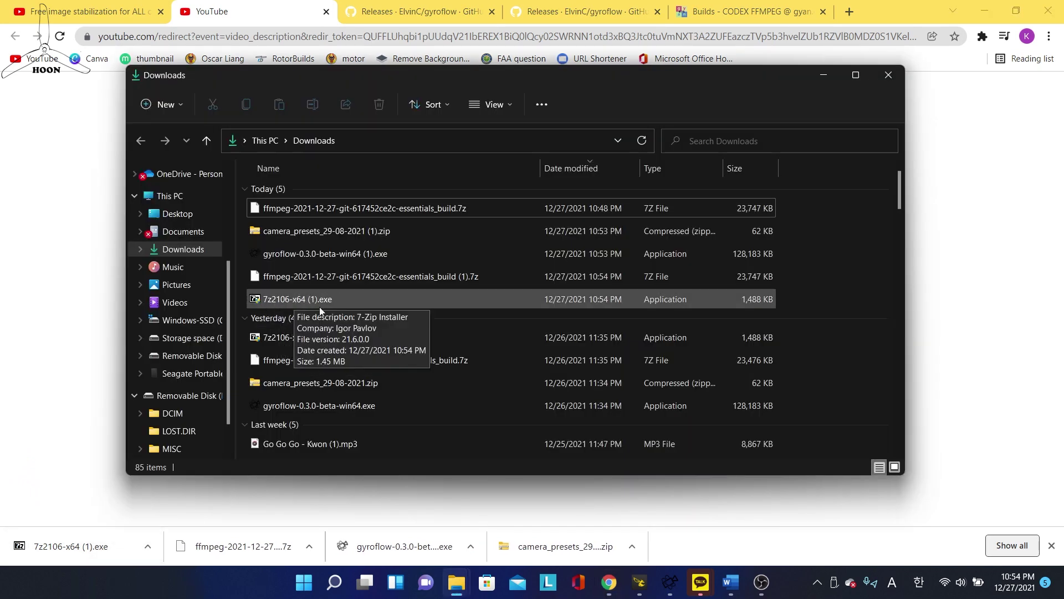
{"action": "double_click", "coordinate": [314, 305]}
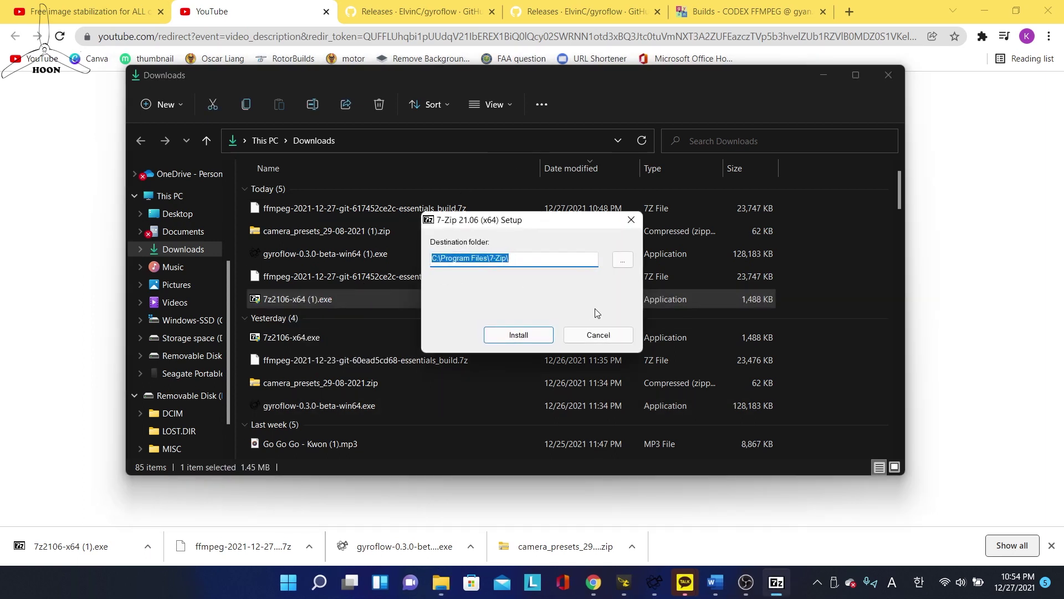
{"action": "left_click", "coordinate": [603, 338]}
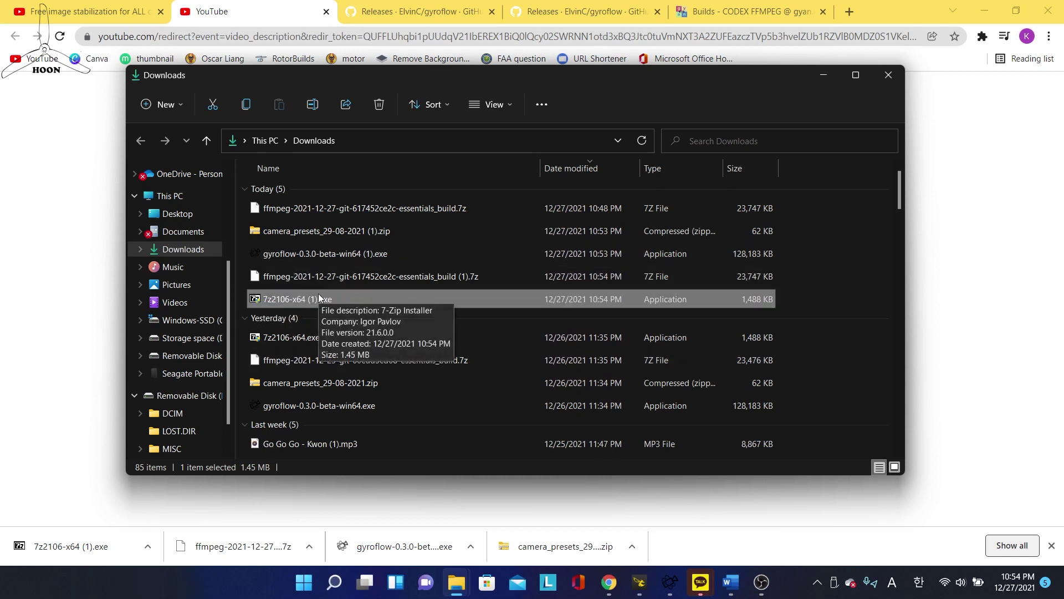
Delete the duplicate archive ffmpeg-2021-12-27-git-617452ce2c-essentials_build (1).7z from the Downloads folder.
{"action": "left_click", "coordinate": [417, 282]}
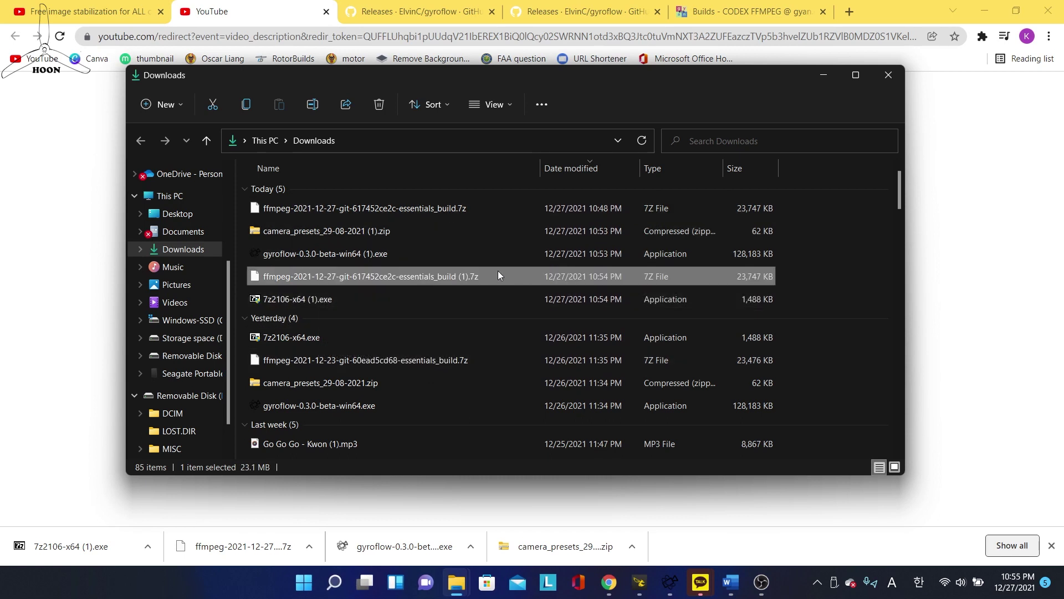
{"action": "key", "text": "Delete"}
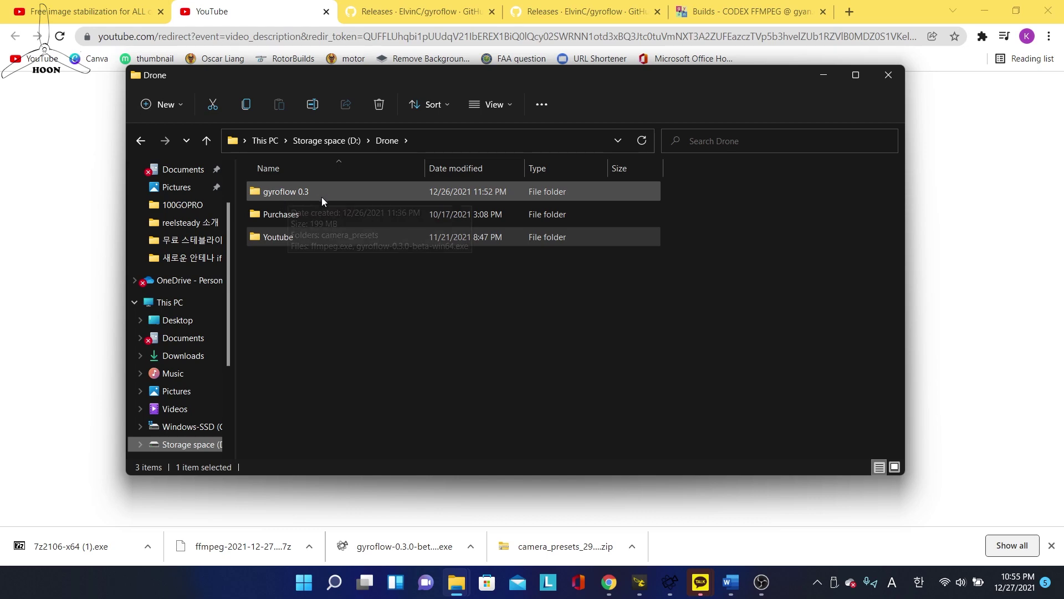
Open the gyroflow 0.3 folder under Drone on drive D and arrange the Downloads window beside it.
{"action": "double_click", "coordinate": [290, 192]}
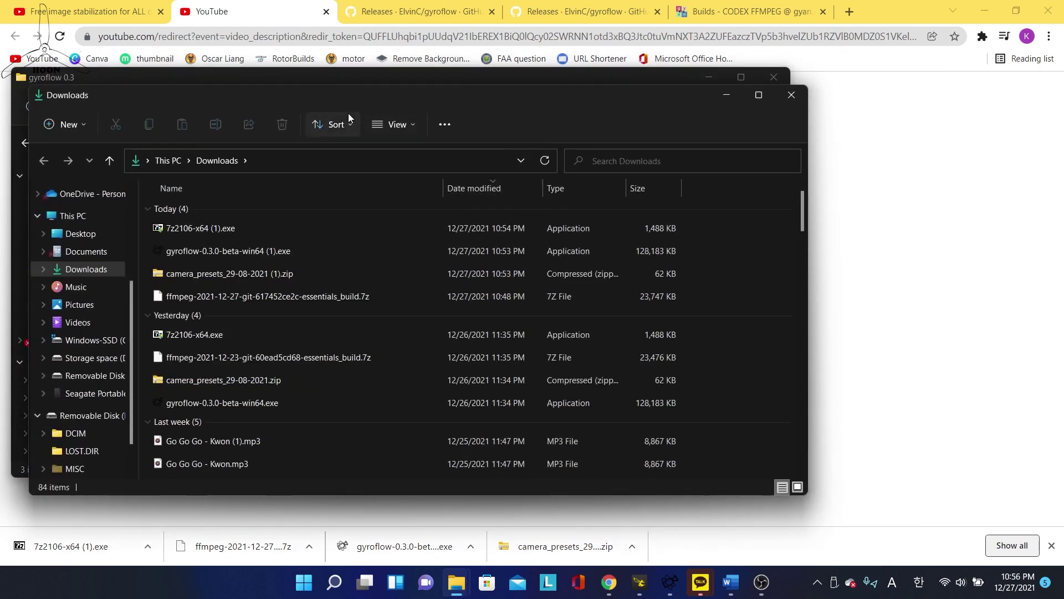
{"action": "left_click_drag", "start_coordinate": [348, 113], "coordinate": [762, 82]}
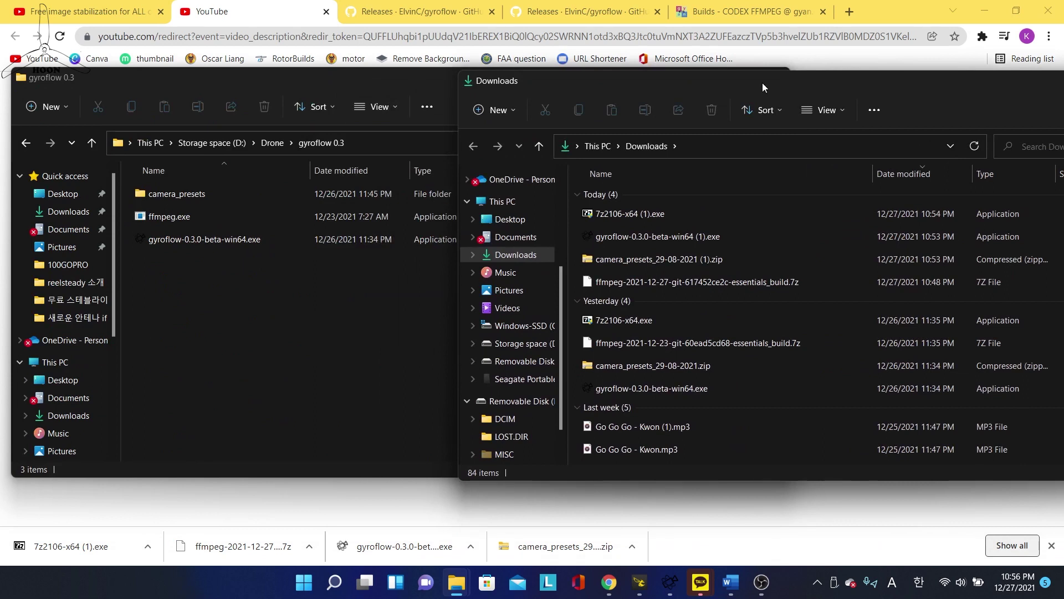
Compare the Gyroflow executable and camera presets archive in Downloads with the contents of the gyroflow 0.3 folder.
{"action": "left_click", "coordinate": [643, 239]}
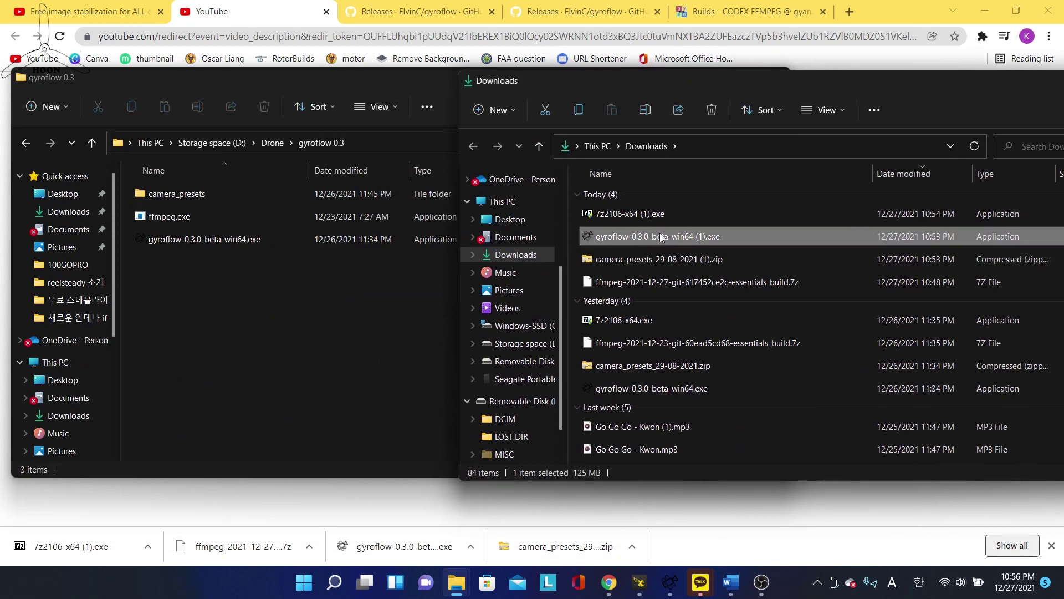
{"action": "mouse_move", "coordinate": [665, 237]}
{"action": "left_mouse_down"}
{"action": "mouse_move", "coordinate": [318, 253]}
{"action": "mouse_move", "coordinate": [665, 244]}
{"action": "left_mouse_up"}
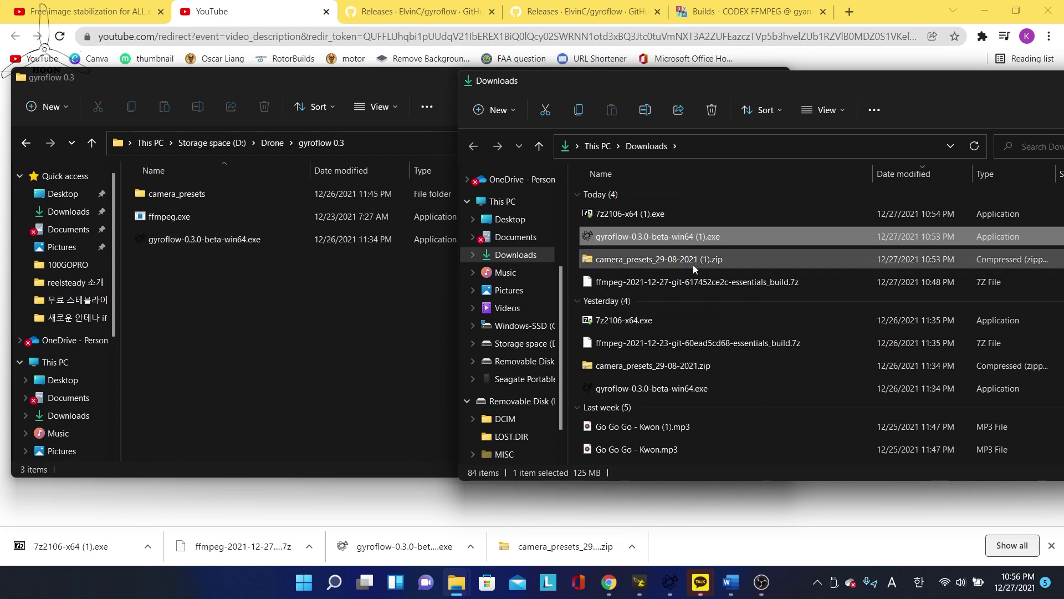
{"action": "left_click", "coordinate": [637, 261]}
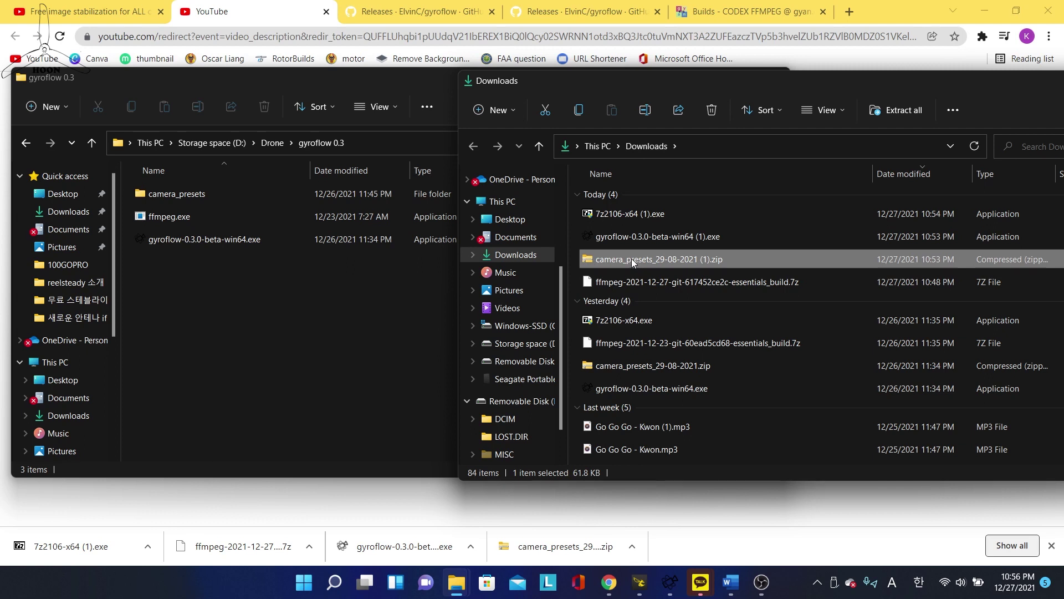
{"action": "right_click", "coordinate": [632, 262]}
{"action": "left_click", "coordinate": [619, 263]}
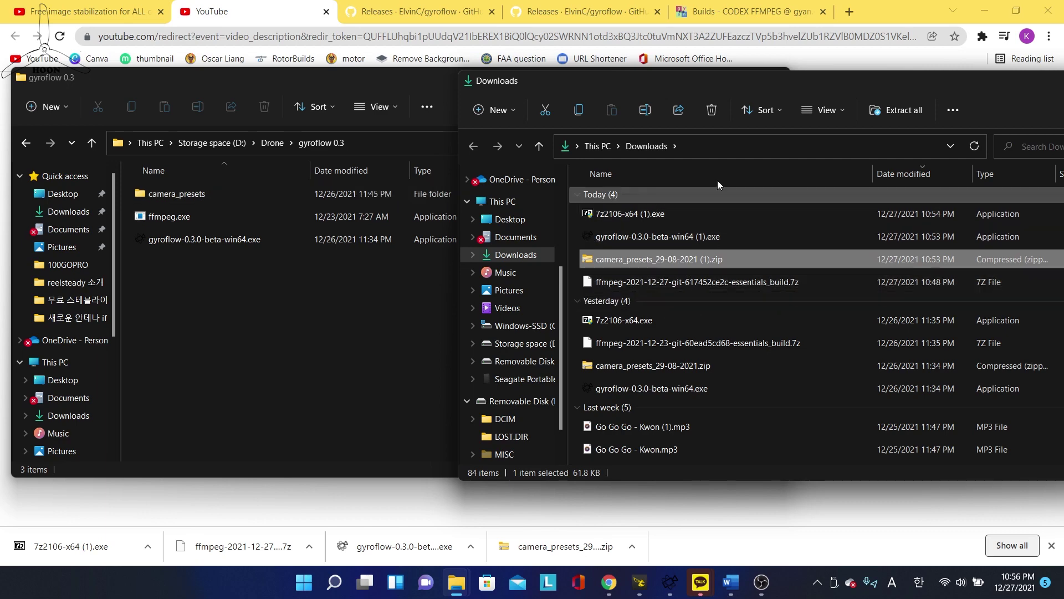
Review the ffmpeg-git-essentials.7z entry on the FFmpeg builds page and return to the gyroflow 0.3 and Downloads folder windows.
{"action": "left_click", "coordinate": [746, 12]}
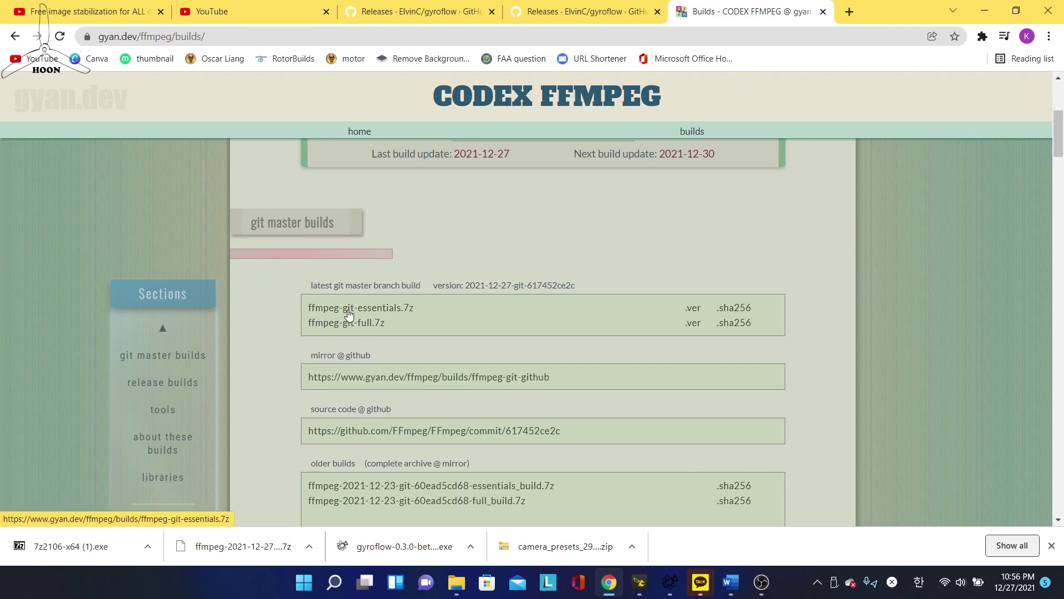
{"action": "key", "text": "alt+Tab"}
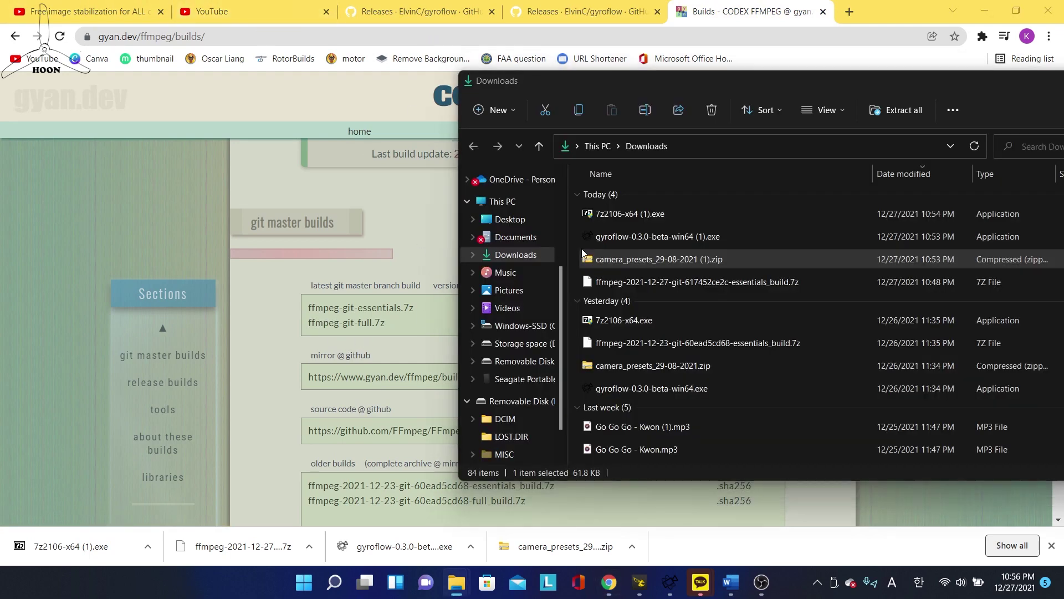
{"action": "key", "text": "alt+Tab"}
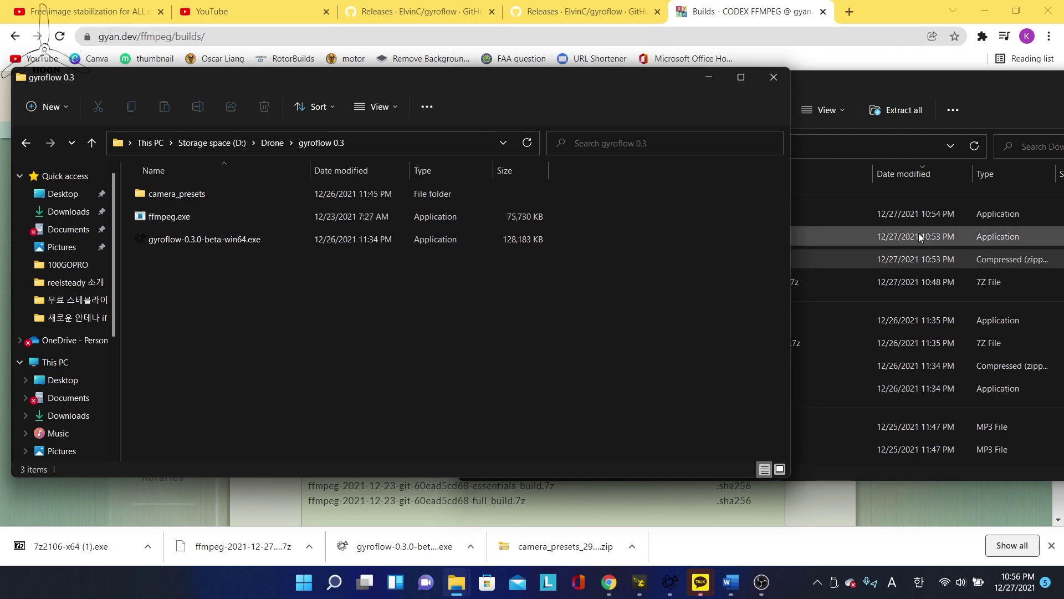
{"action": "left_click", "coordinate": [906, 82]}
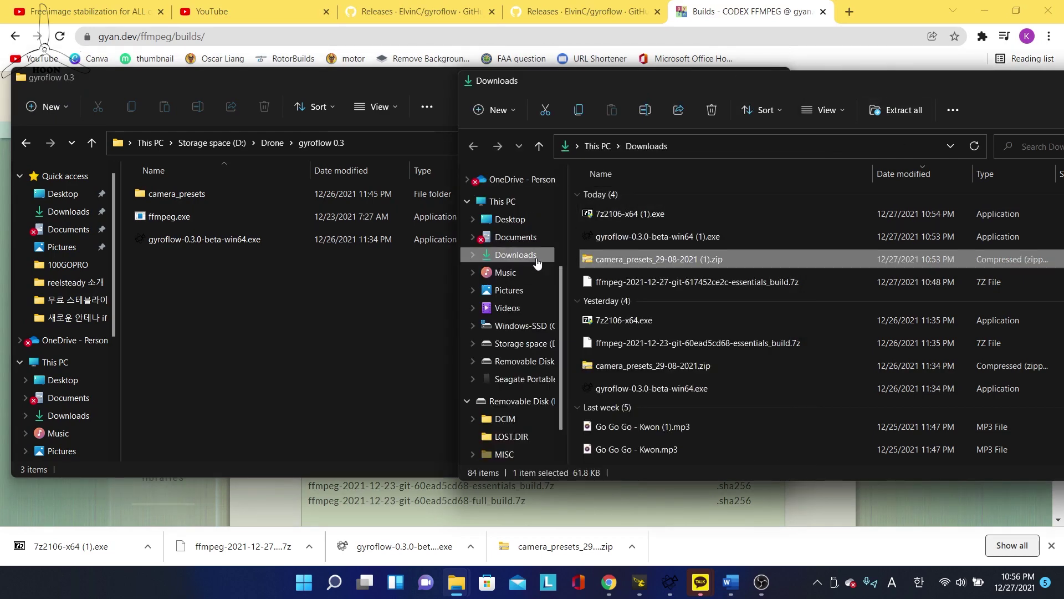
Search Windows for 7zip, open 7-Zip File Manager and position its window over the folder windows.
{"action": "key", "text": "super"}
{"action": "type", "text": "7"}
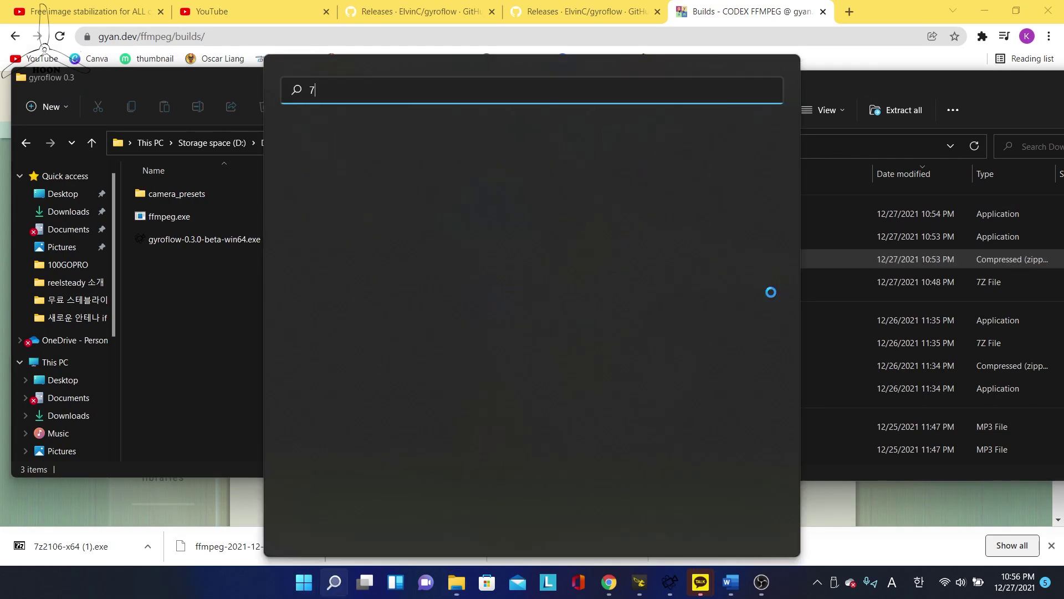
{"action": "type", "text": "zip "}
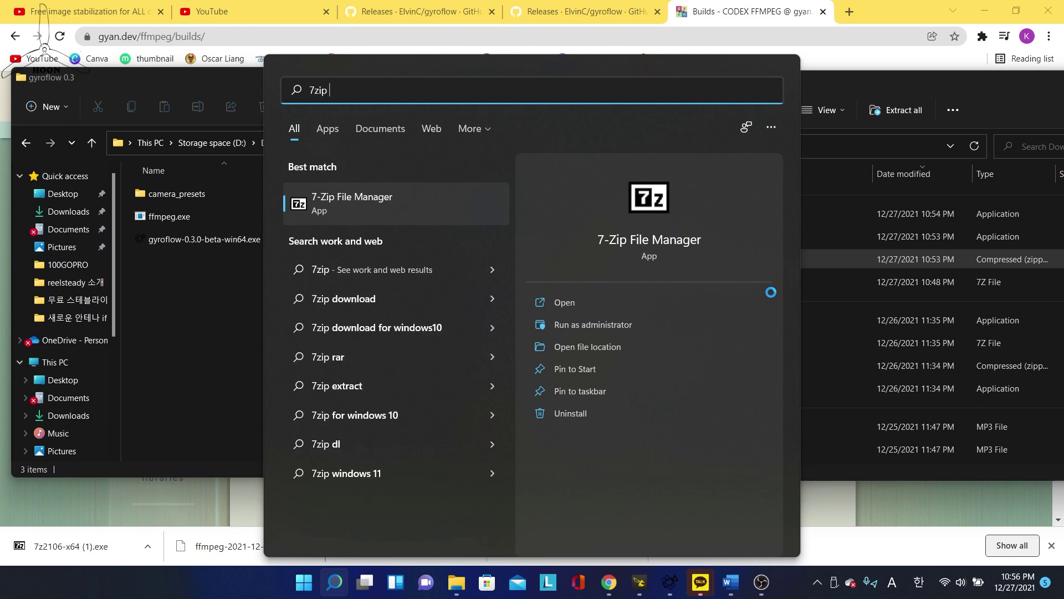
{"action": "type", "text": "f"}
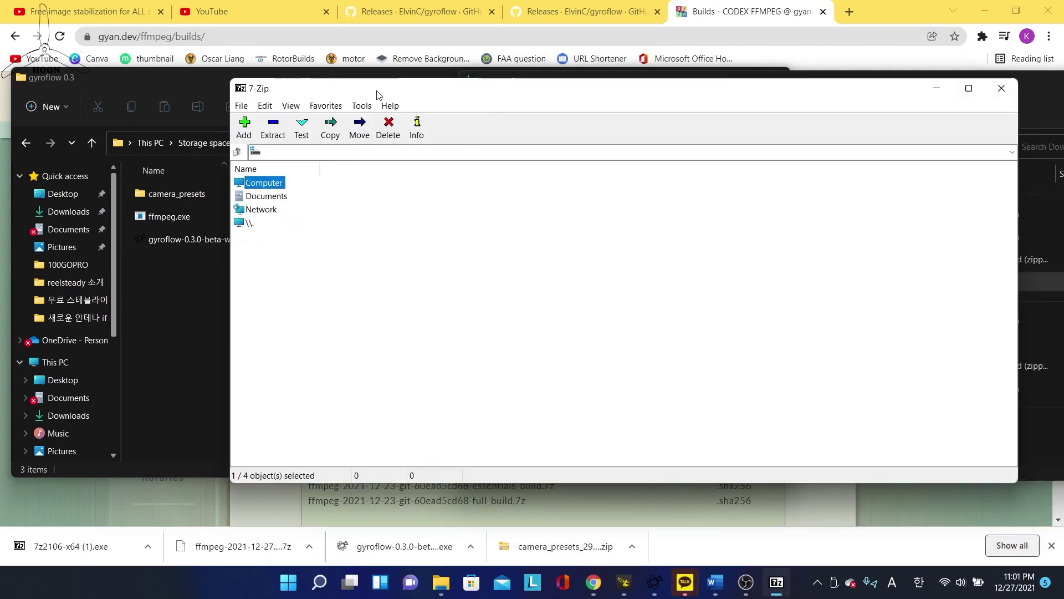
{"action": "left_click_drag", "start_coordinate": [368, 94], "coordinate": [297, 107]}
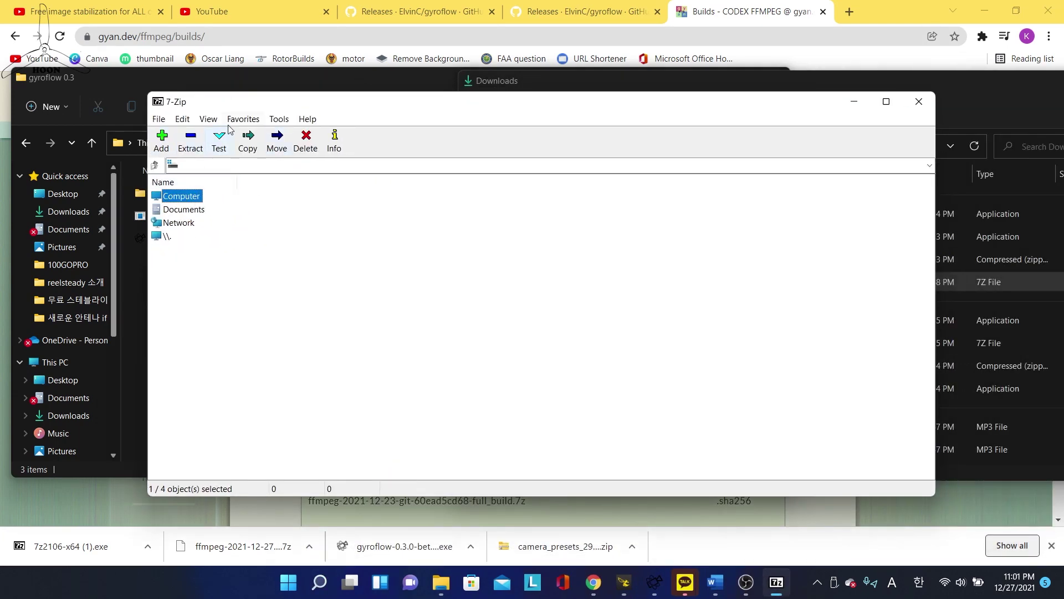
{"action": "left_click_drag", "start_coordinate": [409, 95], "coordinate": [450, 362]}
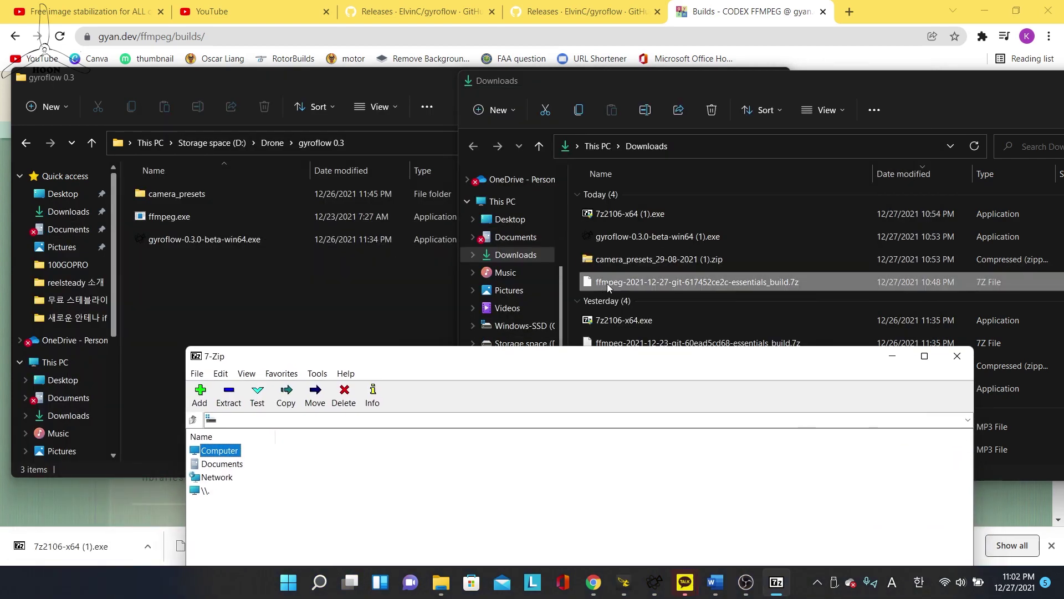
{"action": "left_click_drag", "start_coordinate": [568, 360], "coordinate": [547, 115]}
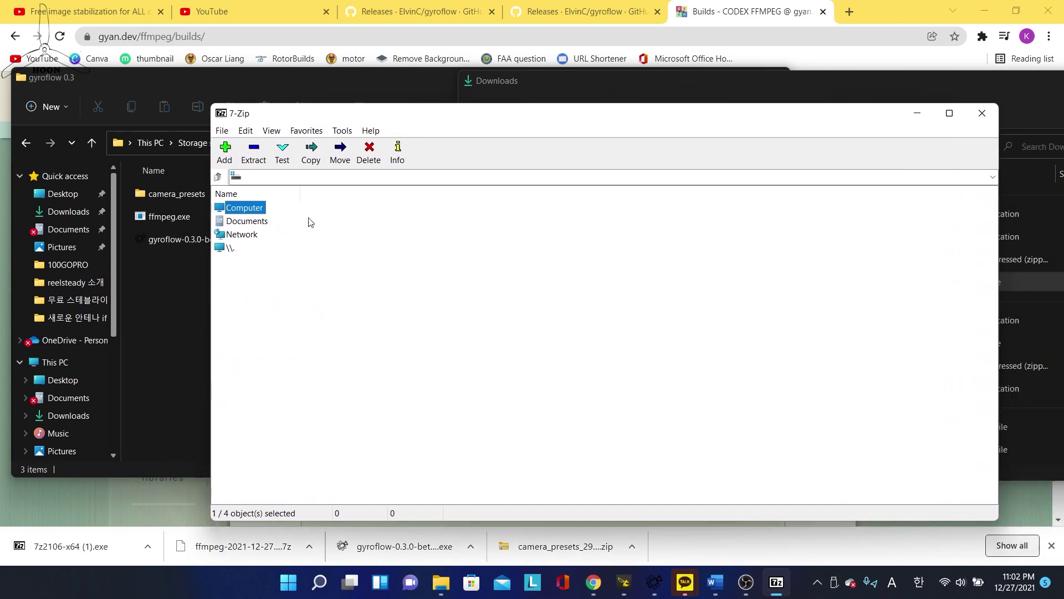
Browse from Computer through drive C and the user's profile folder to Downloads in the 7-Zip file manager.
{"action": "double_click", "coordinate": [244, 207]}
{"action": "double_click", "coordinate": [230, 208]}
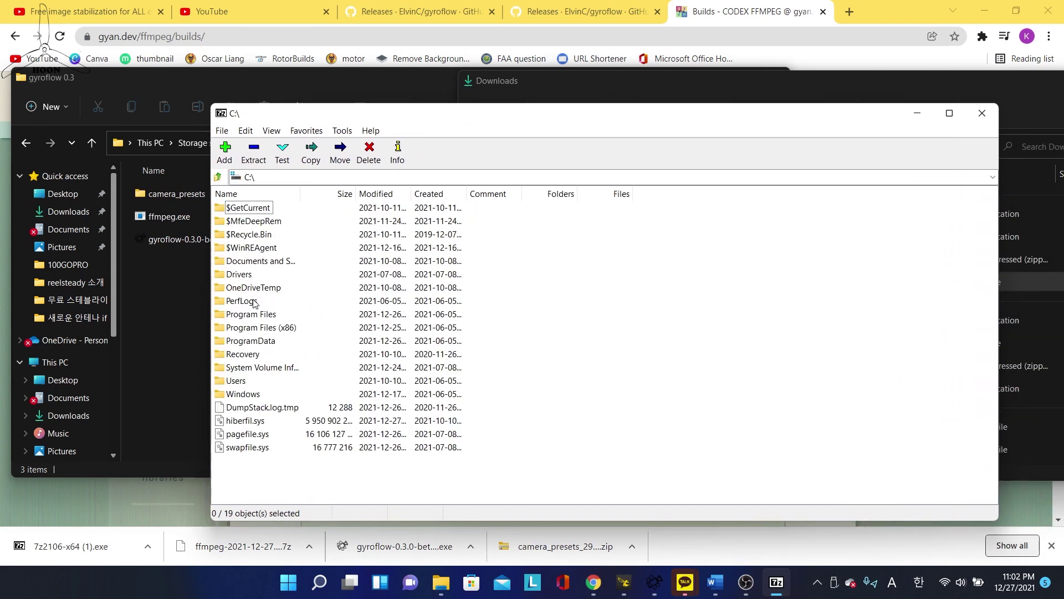
{"action": "double_click", "coordinate": [237, 381]}
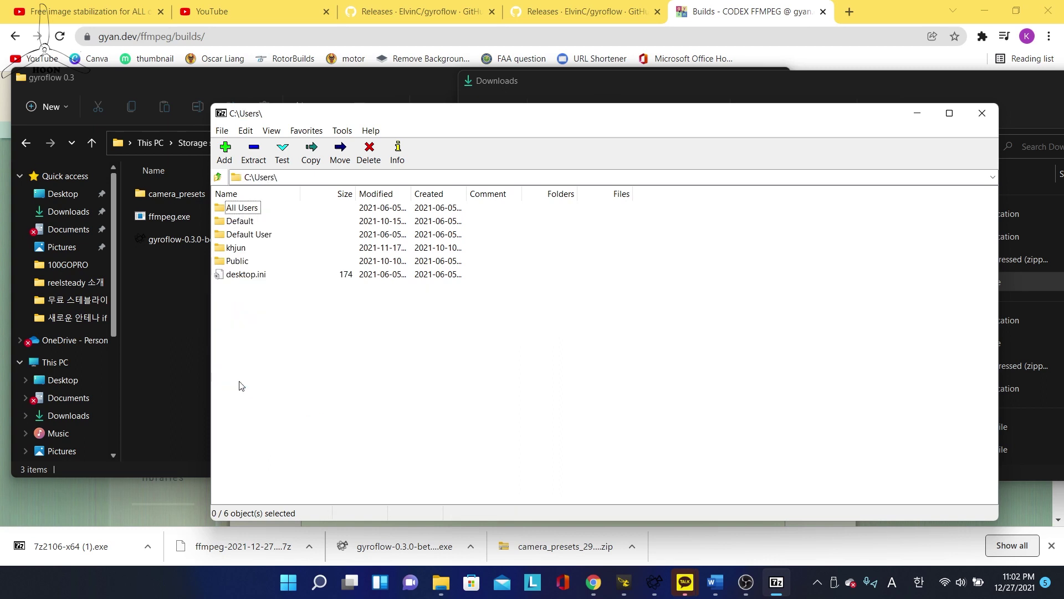
{"action": "double_click", "coordinate": [236, 248]}
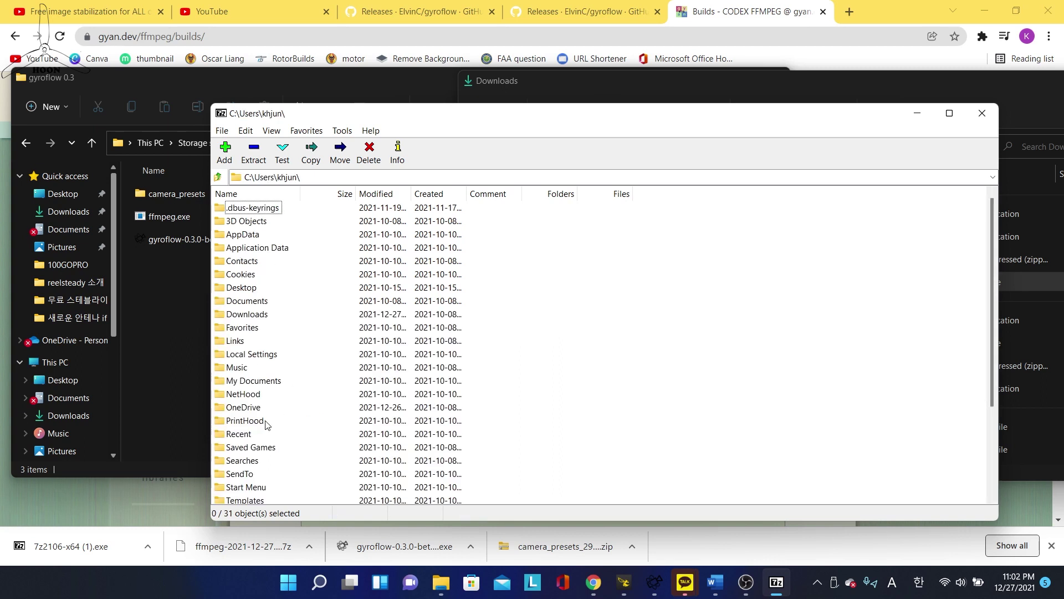
{"action": "double_click", "coordinate": [255, 314]}
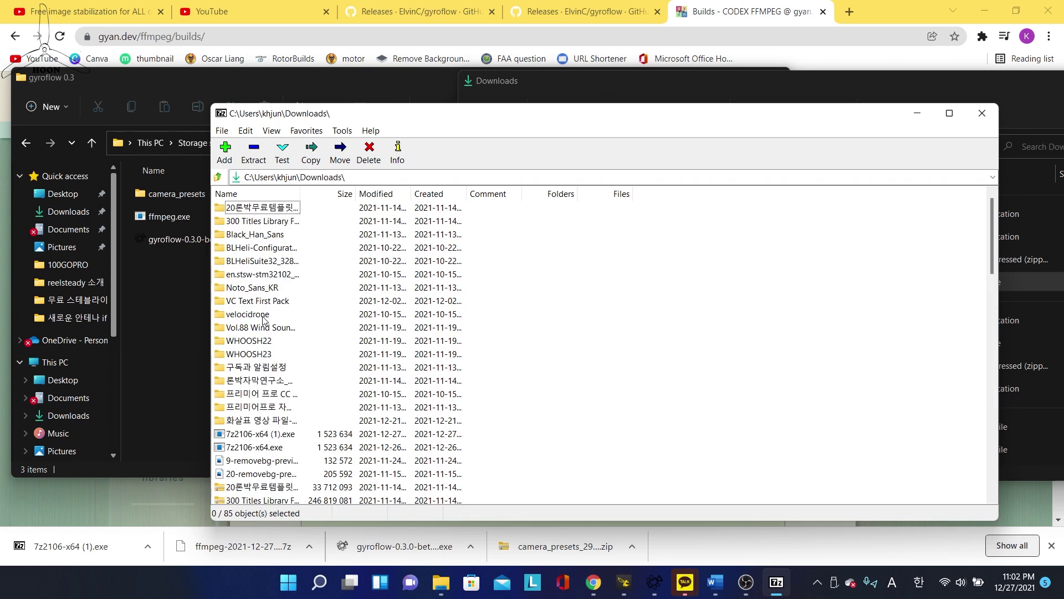
Open the ffmpeg-2021-12-23-git-60ead5cd68-essentials_build.7z archive in the Downloads list.
{"action": "scroll", "coordinate": [265, 404], "scroll_direction": "down", "scroll_amount": 1}
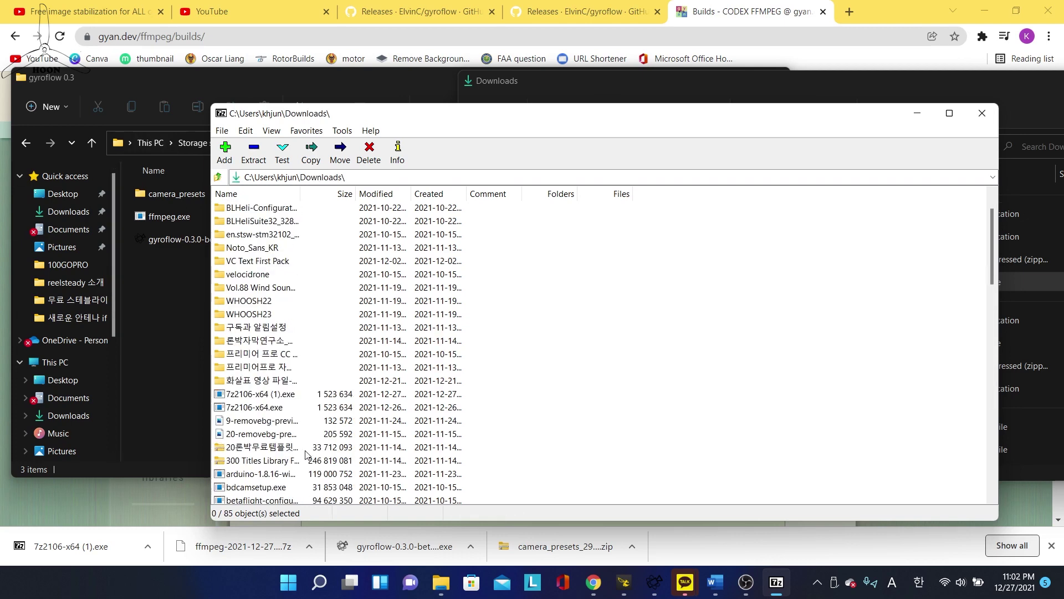
{"action": "scroll", "coordinate": [278, 436], "scroll_direction": "down", "scroll_amount": 2}
{"action": "scroll", "coordinate": [278, 436], "scroll_direction": "down", "scroll_amount": 5}
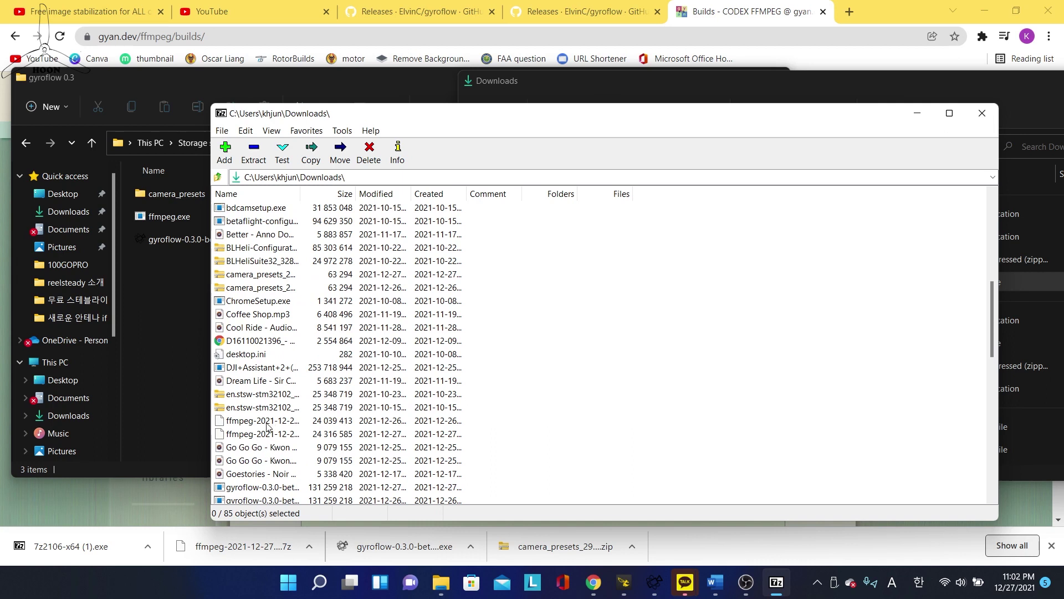
{"action": "left_click", "coordinate": [264, 422]}
{"action": "double_click", "coordinate": [264, 422]}
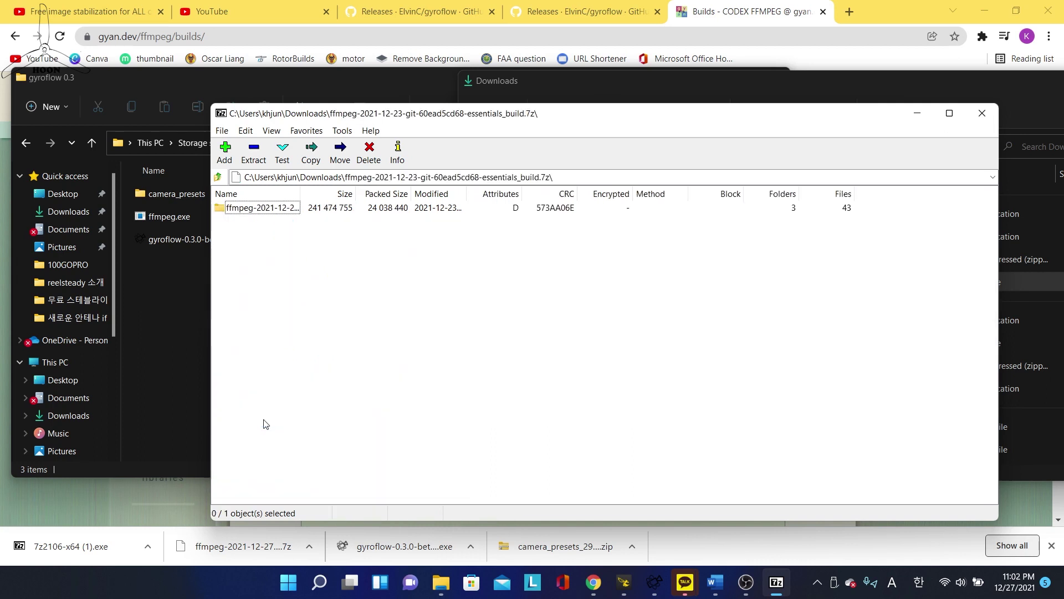
Open the bin folder inside the FFmpeg archive and copy ffmpeg.exe from it into the gyroflow 0.3 folder.
{"action": "double_click", "coordinate": [257, 209]}
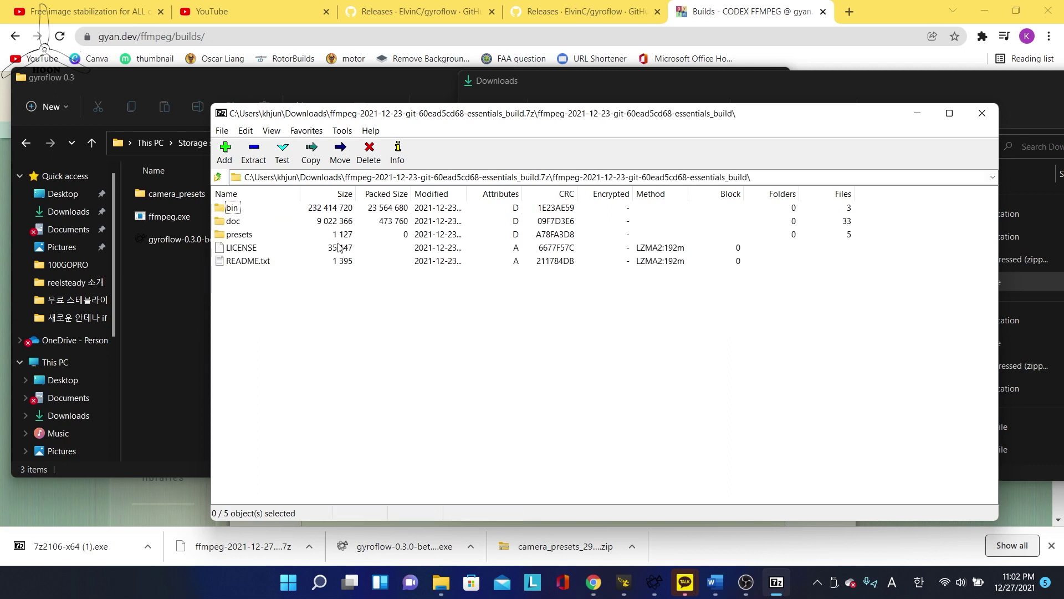
{"action": "double_click", "coordinate": [237, 209]}
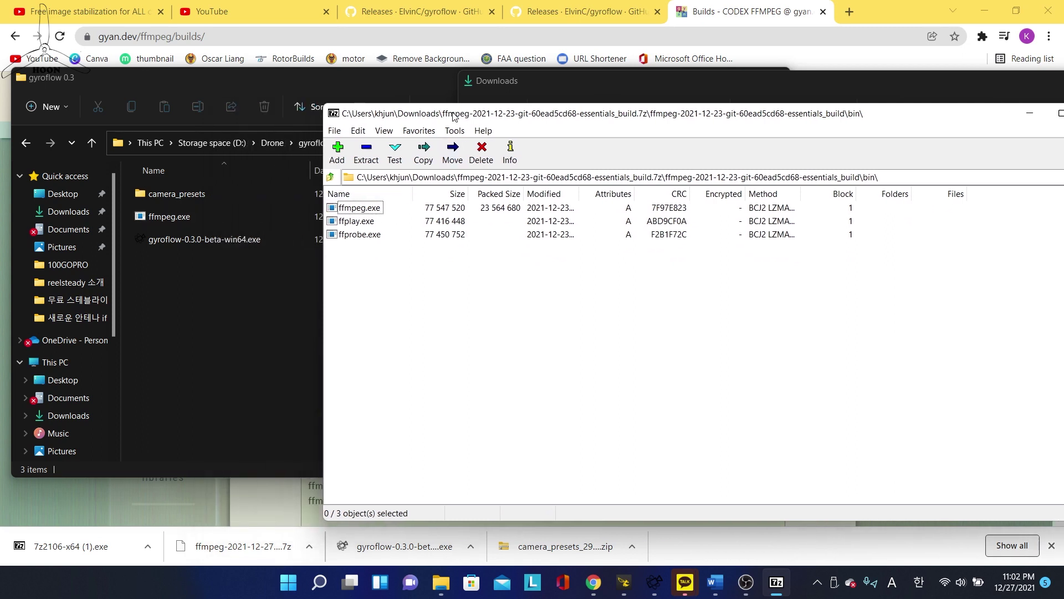
{"action": "left_click_drag", "start_coordinate": [348, 119], "coordinate": [478, 118]}
{"action": "left_click_drag", "start_coordinate": [392, 212], "coordinate": [224, 290]}
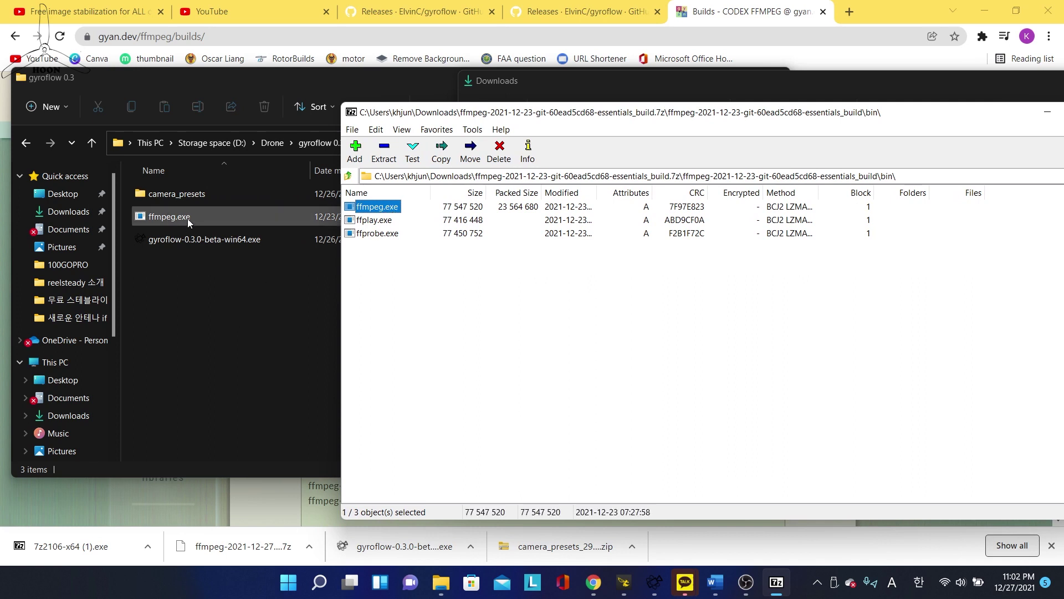
Look inside the camera_presets folder in gyroflow 0.3 and return to the parent folder.
{"action": "left_click", "coordinate": [244, 309]}
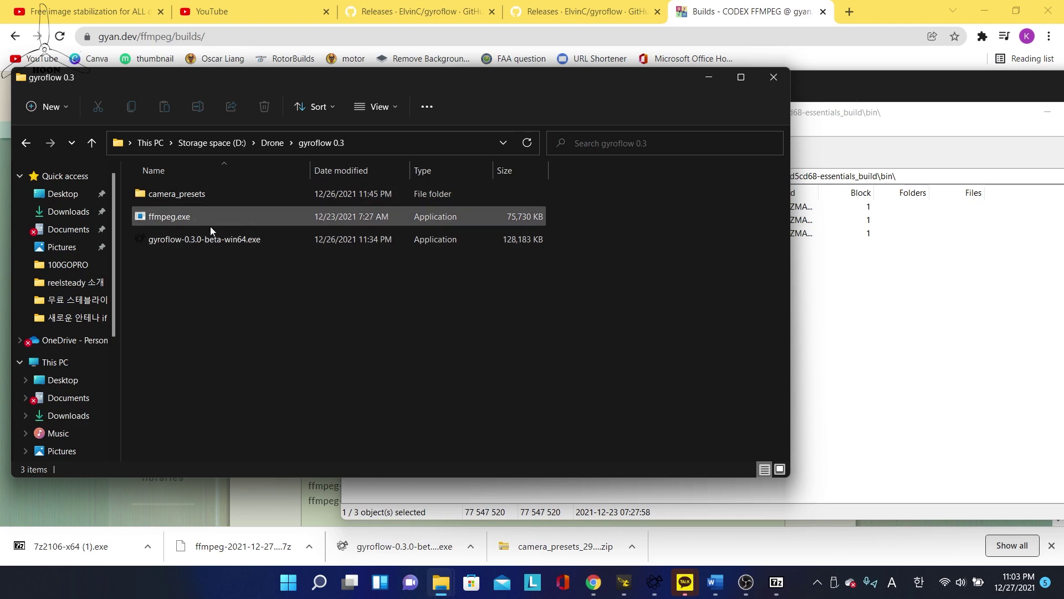
{"action": "double_click", "coordinate": [192, 190]}
{"action": "key", "text": "alt+Left"}
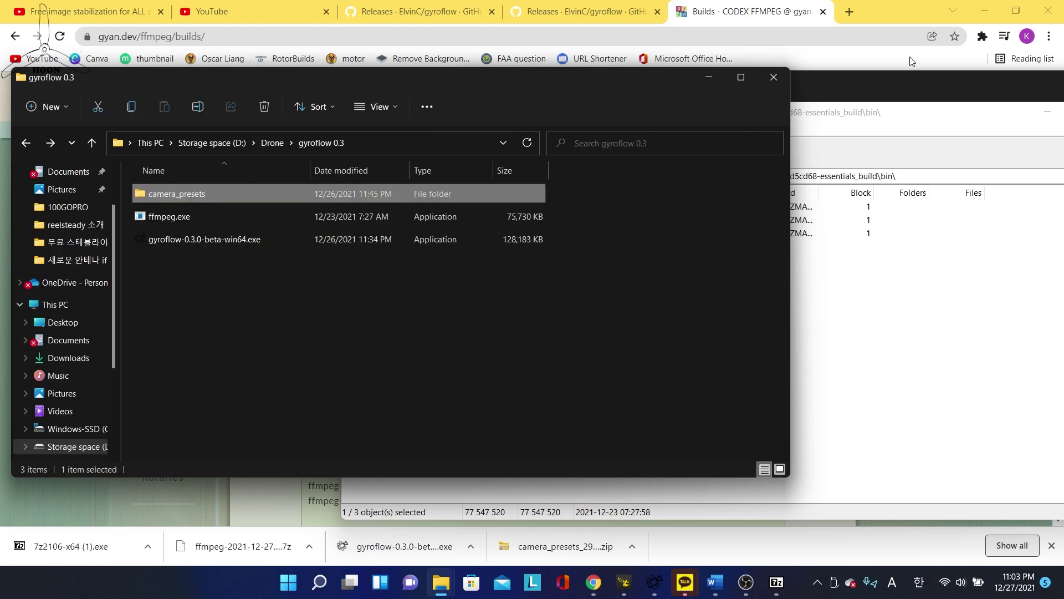
{"action": "left_click", "coordinate": [806, 117]}
{"action": "left_click", "coordinate": [849, 76]}
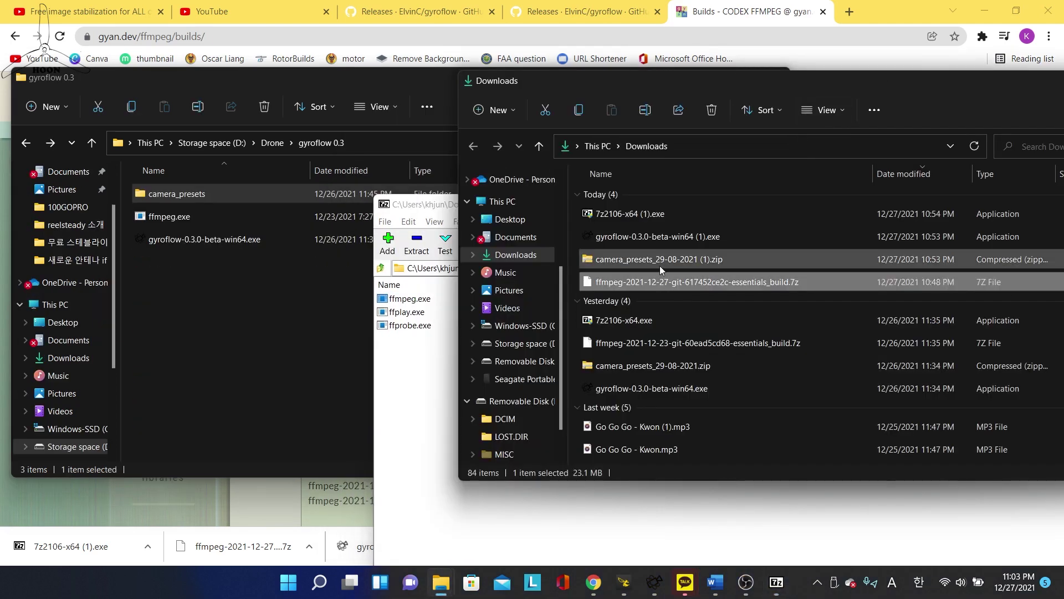
{"action": "left_click", "coordinate": [633, 264]}
{"action": "right_click", "coordinate": [630, 262]}
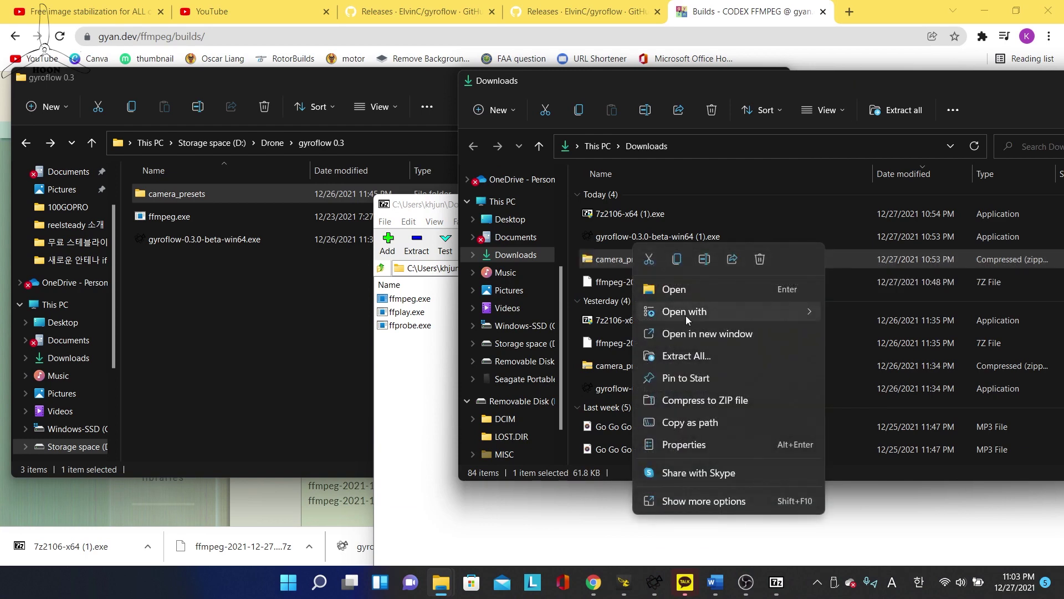
{"action": "left_click", "coordinate": [718, 356]}
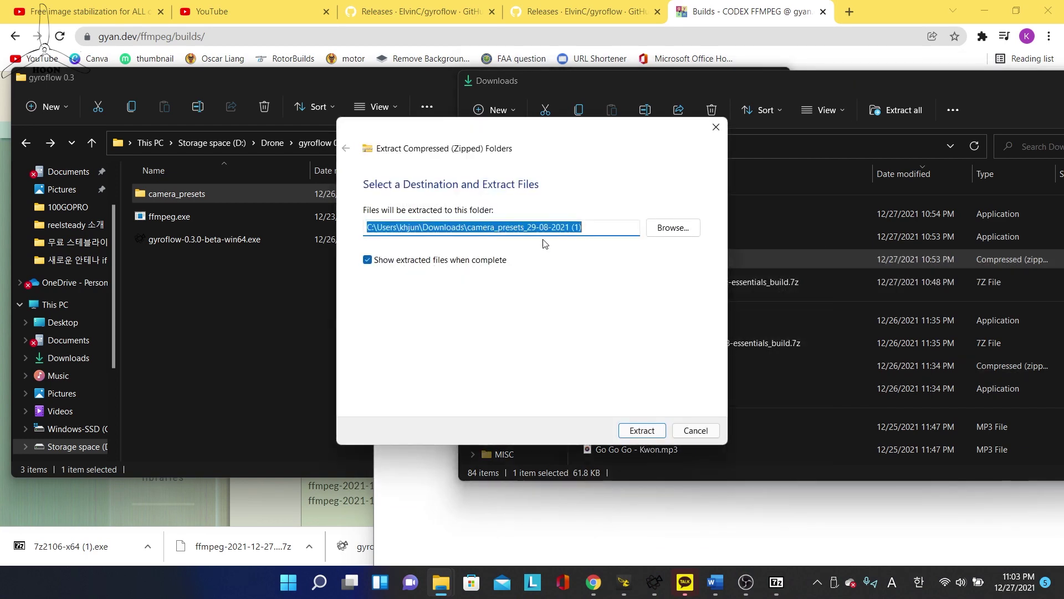
{"action": "left_click", "coordinate": [705, 435]}
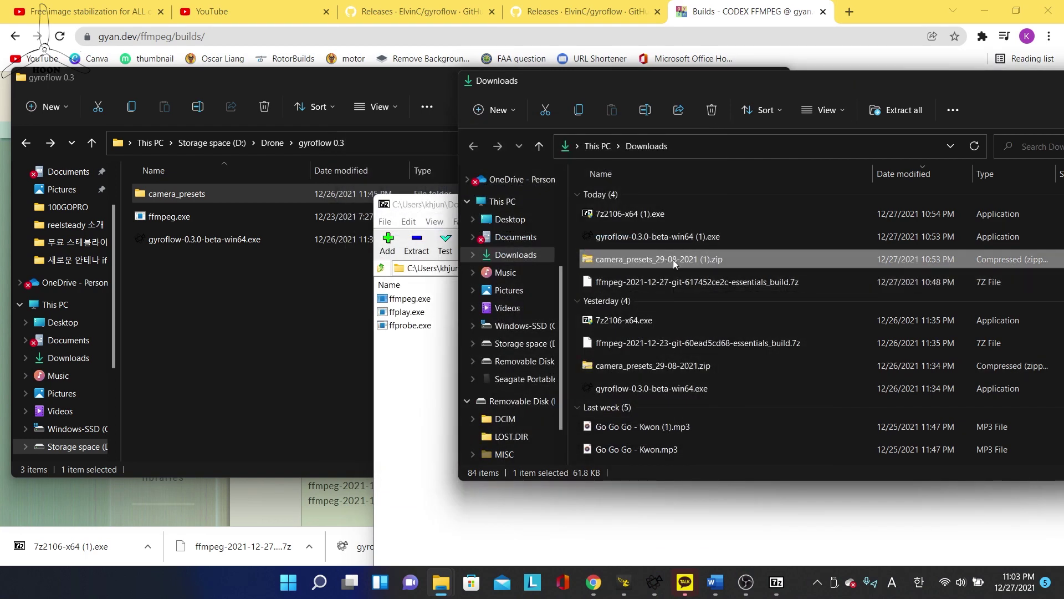
{"action": "left_click", "coordinate": [255, 348]}
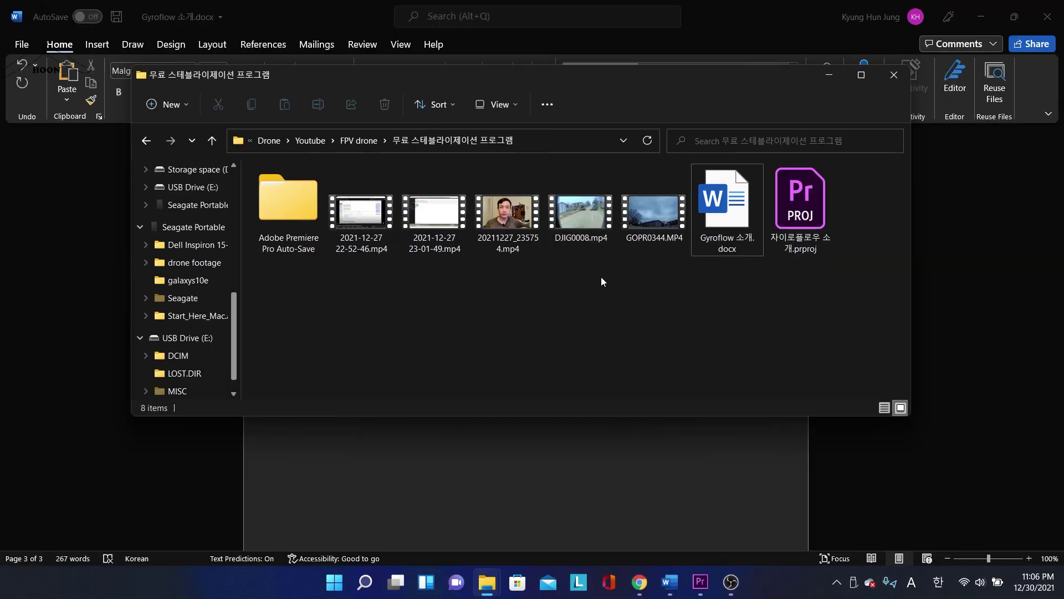
Examine the GOPR0344.MP4 and DJIG0008.mp4 clips in the 무료 스테블라이제이션 프로그램 folder.
{"action": "left_click_drag", "start_coordinate": [600, 278], "coordinate": [653, 188]}
{"action": "left_click", "coordinate": [653, 188]}
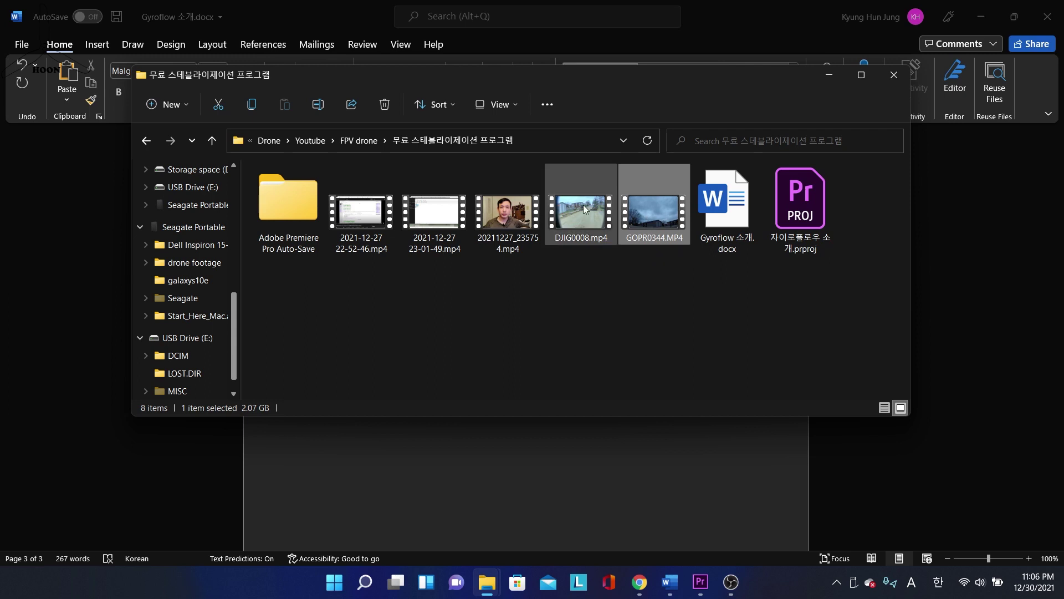
{"action": "left_click", "coordinate": [596, 229]}
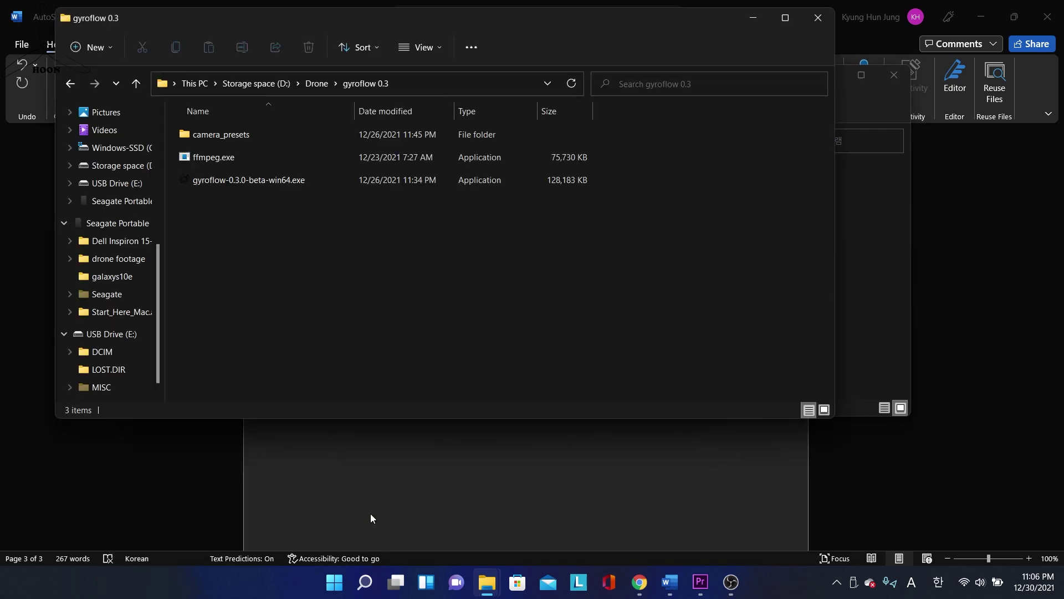
Launch gyroflow-0.3.0-beta-win64.exe from the gyroflow 0.3 folder and reposition its launcher window.
{"action": "left_click_drag", "start_coordinate": [443, 24], "coordinate": [565, 112]}
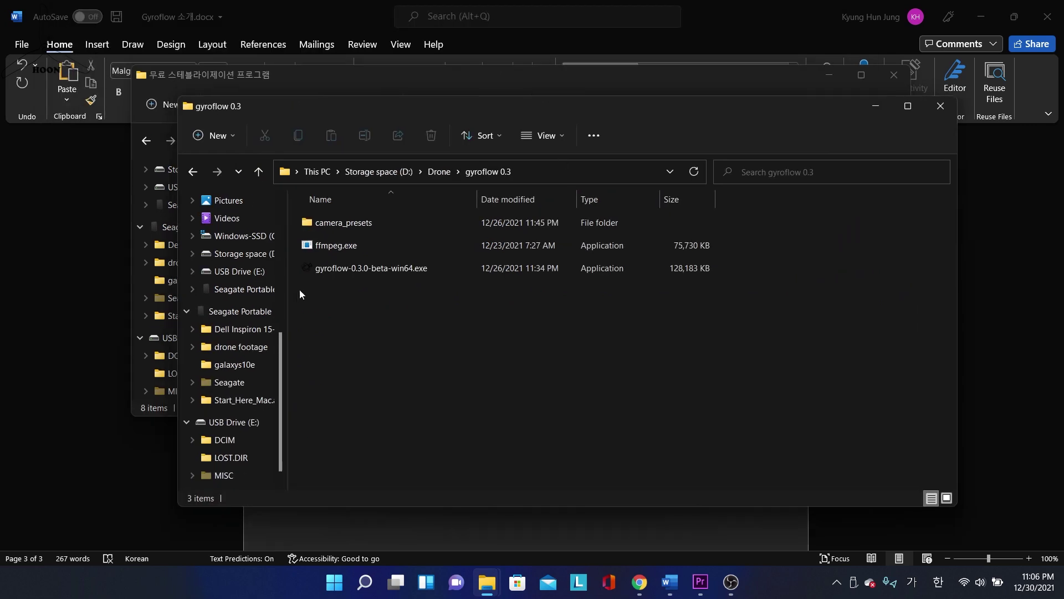
{"action": "left_click", "coordinate": [358, 271]}
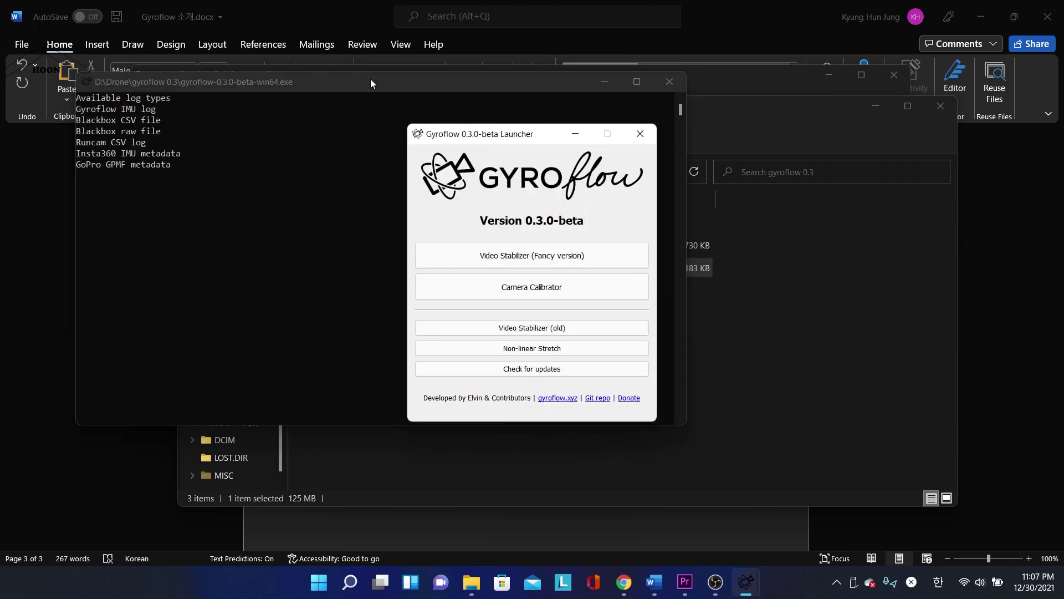
{"action": "left_click_drag", "start_coordinate": [503, 139], "coordinate": [522, 157]}
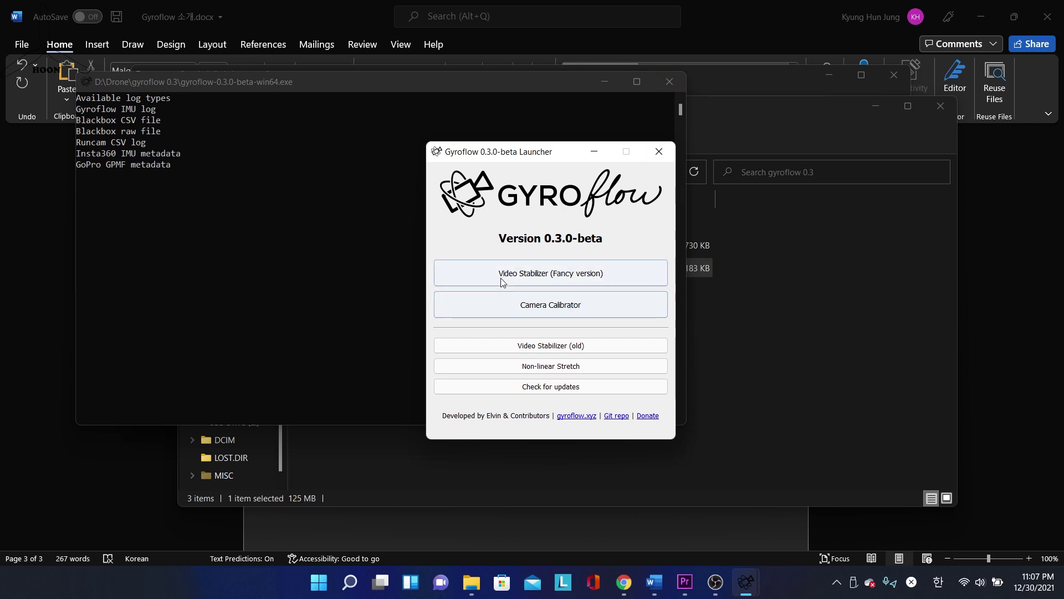
Open the Video Stabilizer (Fancy version) from the Gyroflow launcher and maximize its window.
{"action": "left_click", "coordinate": [542, 272]}
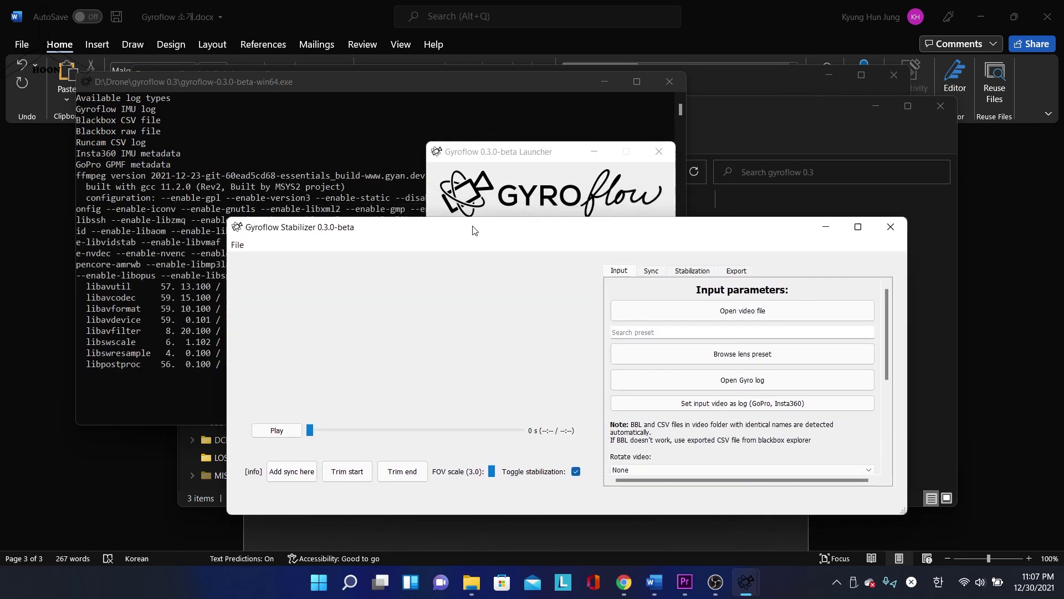
{"action": "left_click_drag", "start_coordinate": [473, 230], "coordinate": [413, 136]}
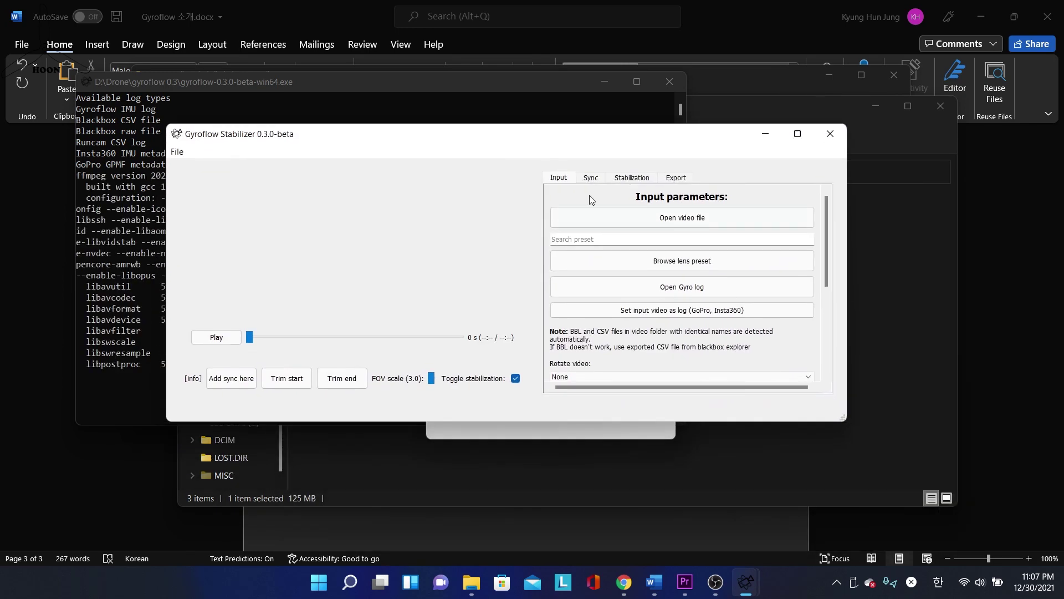
{"action": "left_click", "coordinate": [797, 135]}
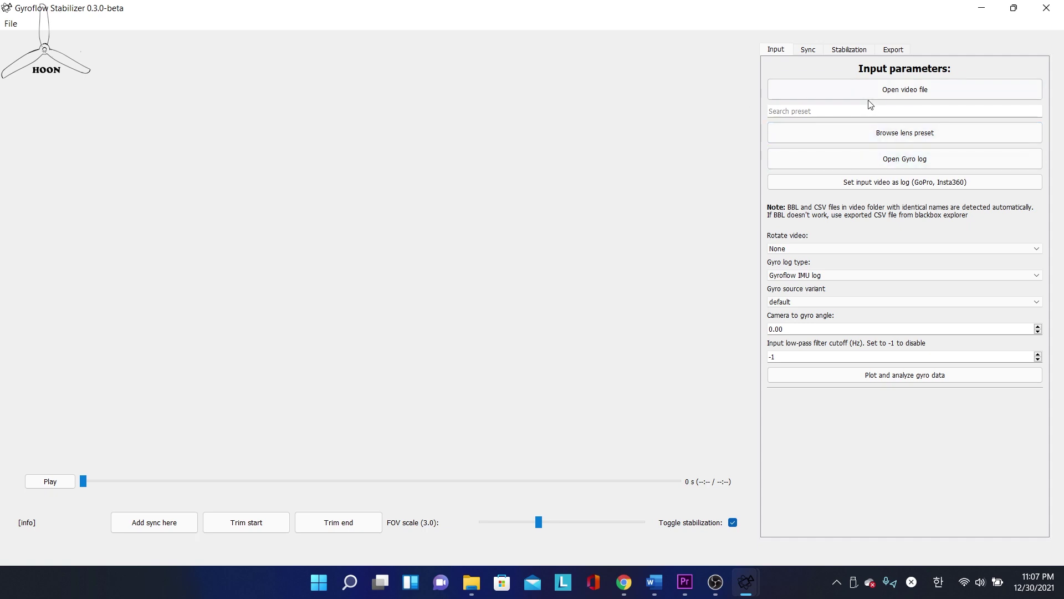
Load the video file GOPR0344.MP4 from the 무료 스테블라이제이션 프로그램 folder into the stabilizer.
{"action": "left_click", "coordinate": [815, 84]}
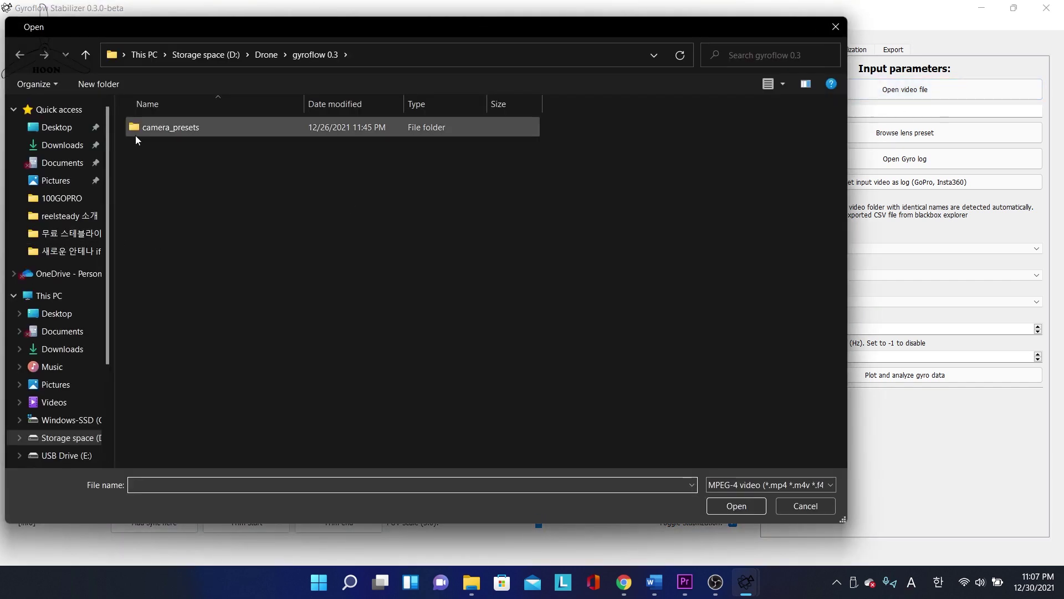
{"action": "left_click", "coordinate": [64, 233]}
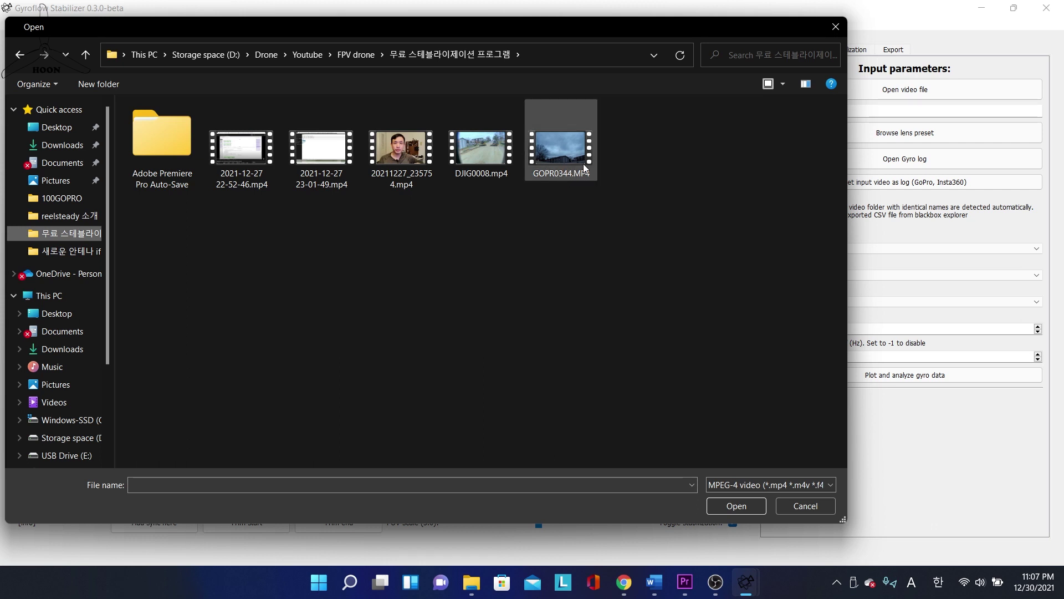
{"action": "left_click", "coordinate": [565, 155]}
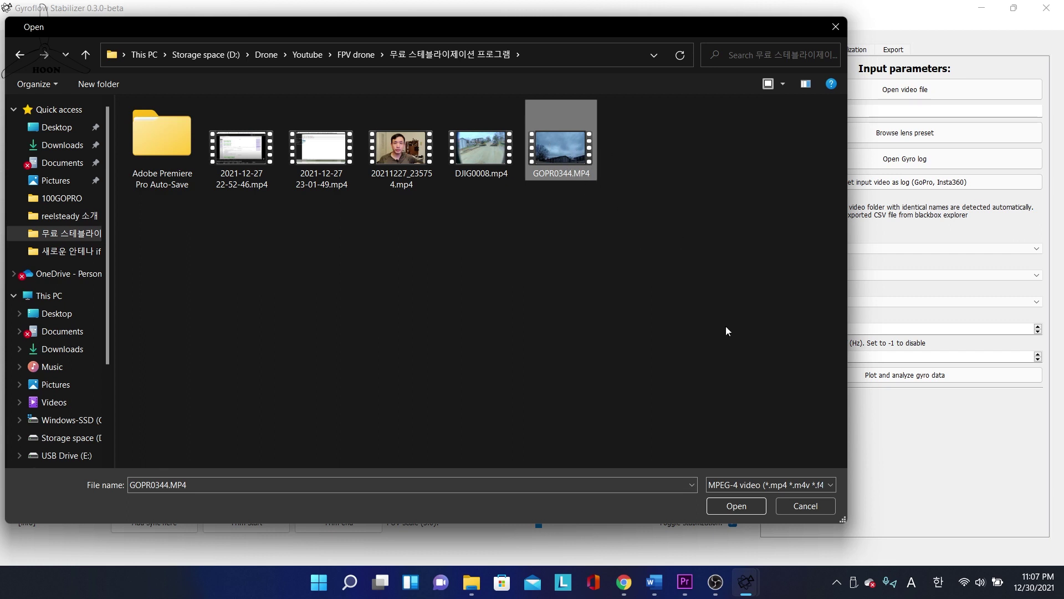
{"action": "left_click", "coordinate": [725, 501]}
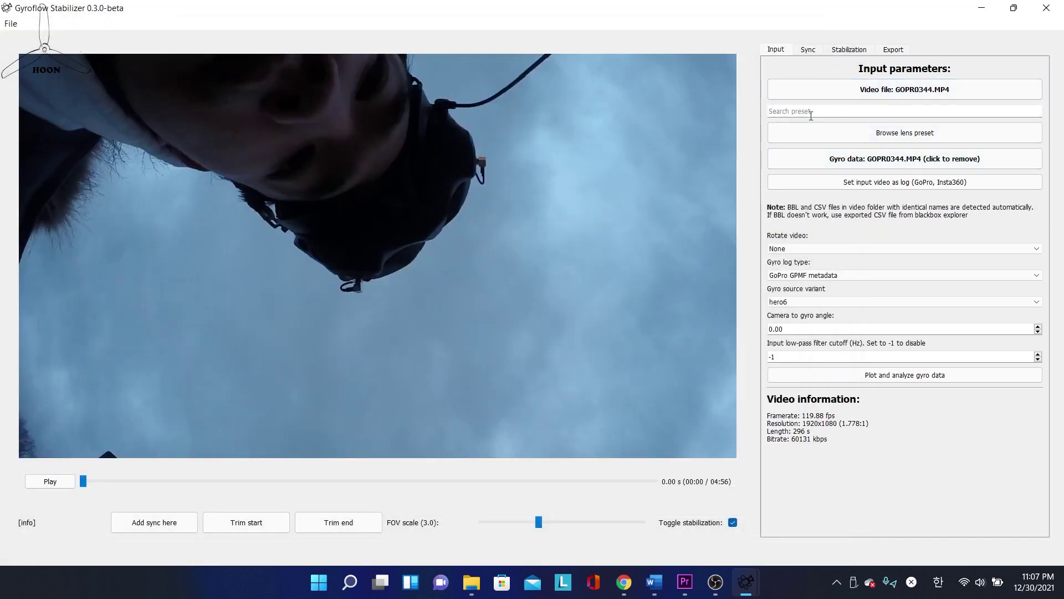
Search the lens presets for gopro and apply GoPro_Hero5_4k_wide_16by9.json.
{"action": "left_click", "coordinate": [792, 112]}
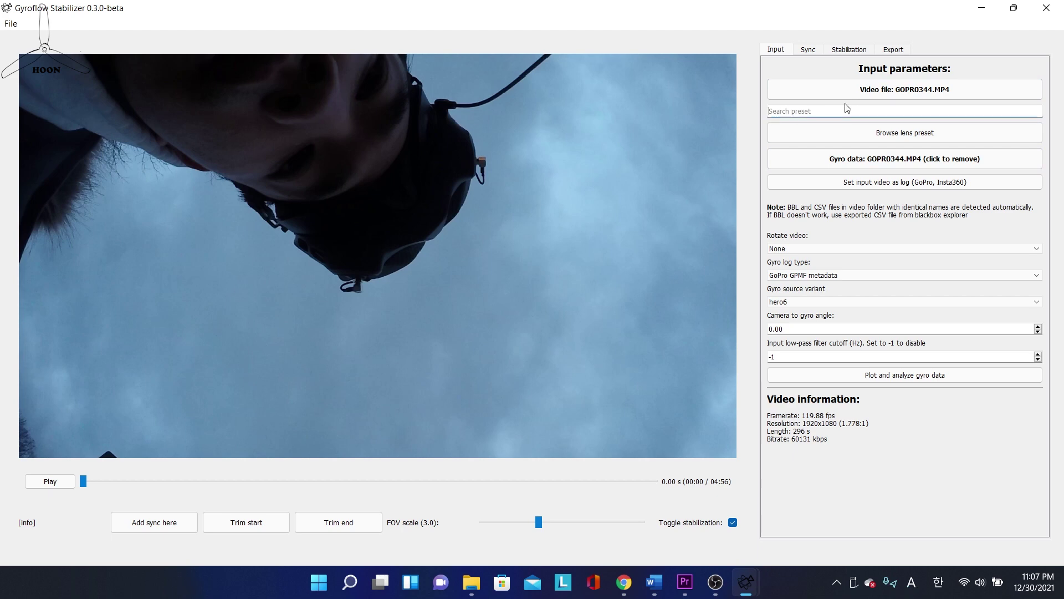
{"action": "type", "text": "gopro"}
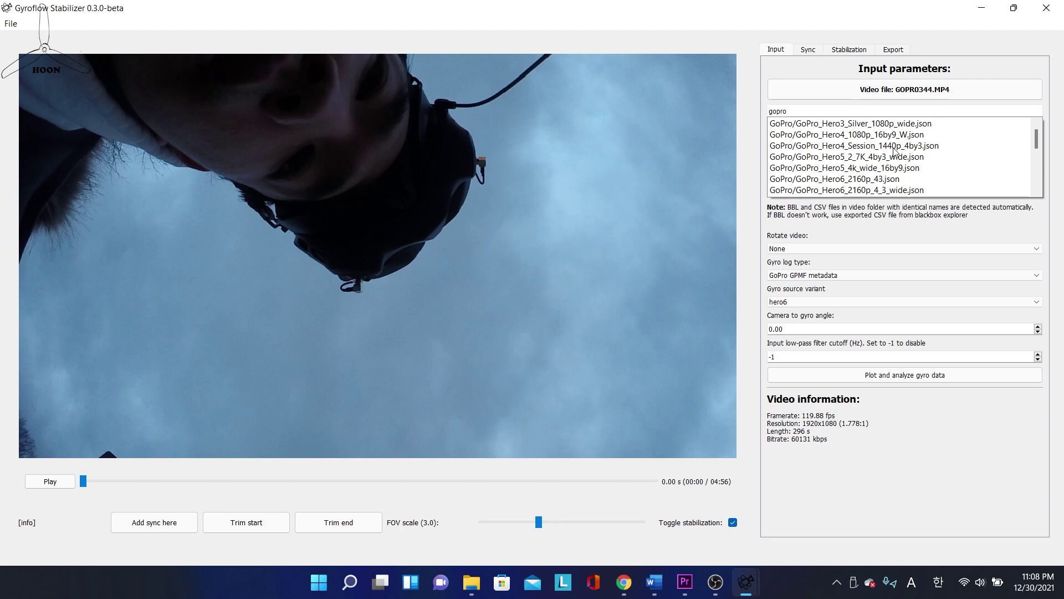
{"action": "left_click", "coordinate": [884, 168]}
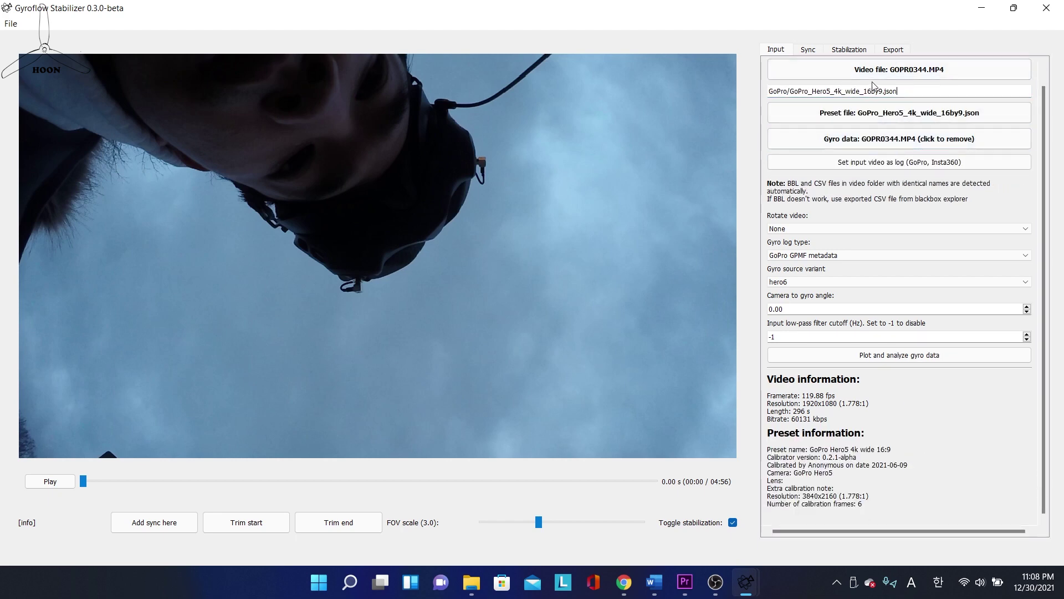
Search the lens presets for gopro again and replace the current preset with GoPro_Hero5_2_7K_4by3_wide.json.
{"action": "key", "text": "ctrl+a"}
{"action": "type", "text": "gorpo"}
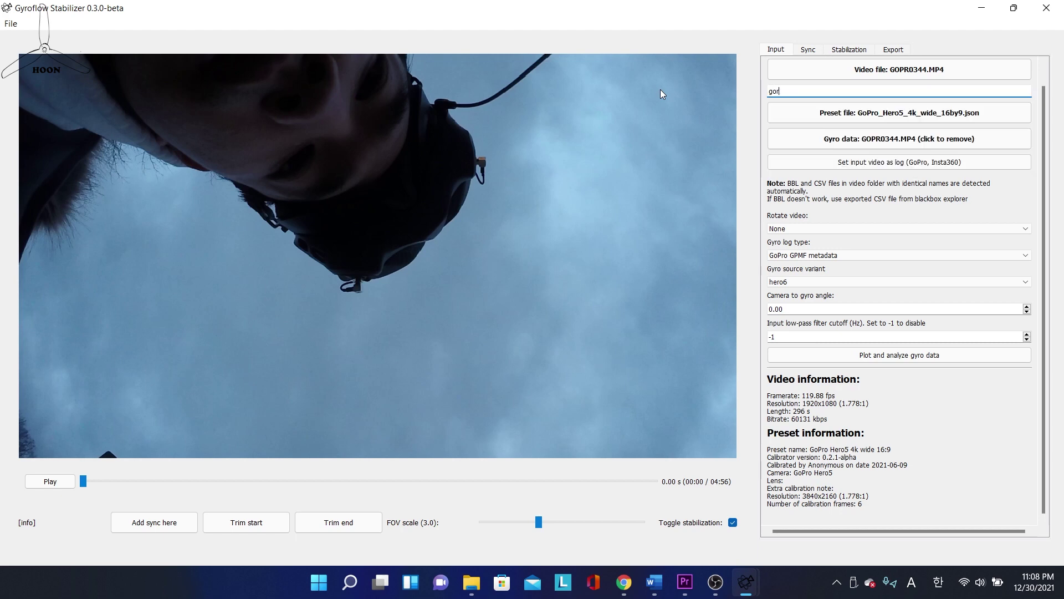
{"action": "key", "text": "BackSpace"}
{"action": "key", "text": "BackSpace"}
{"action": "key", "text": "BackSpace"}
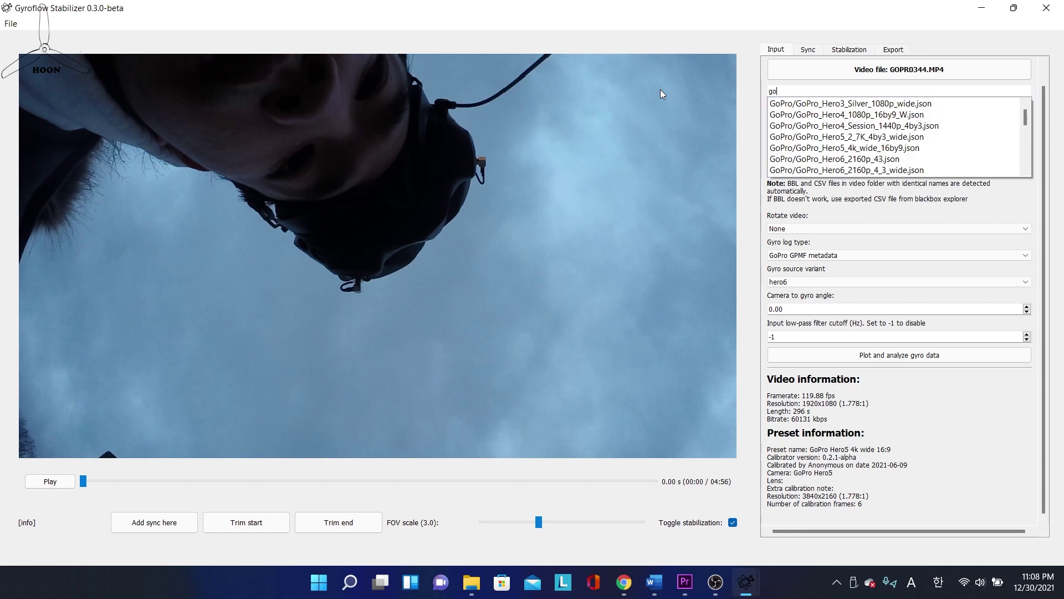
{"action": "type", "text": "pro"}
{"action": "left_click", "coordinate": [883, 138]}
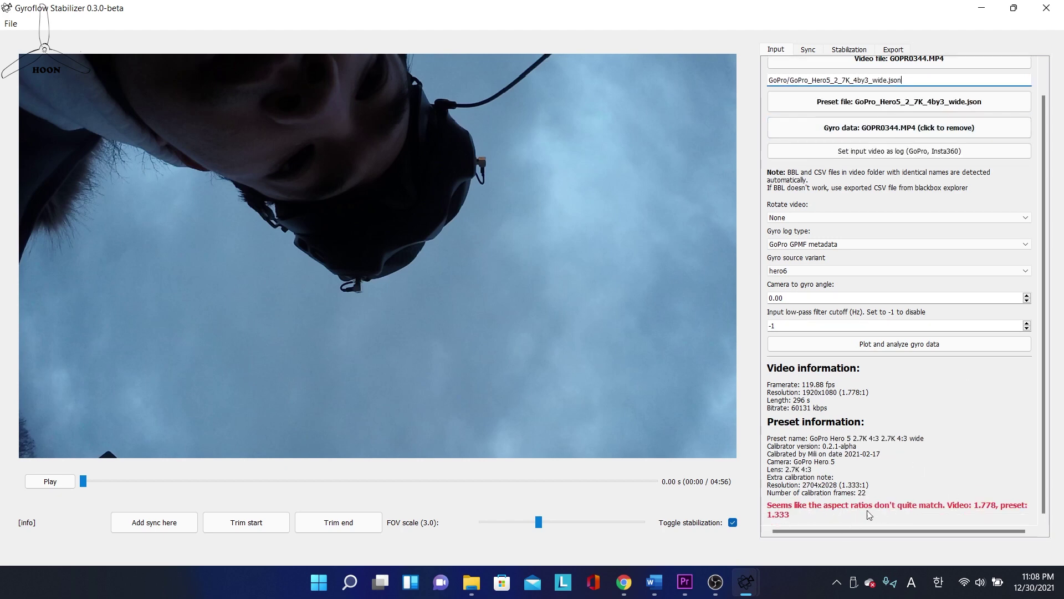
Search the lens presets for gopro and switch the preset back to GoPro_Hero5_4k_wide_16by9.json.
{"action": "scroll", "coordinate": [887, 172], "scroll_direction": "up", "scroll_amount": 1}
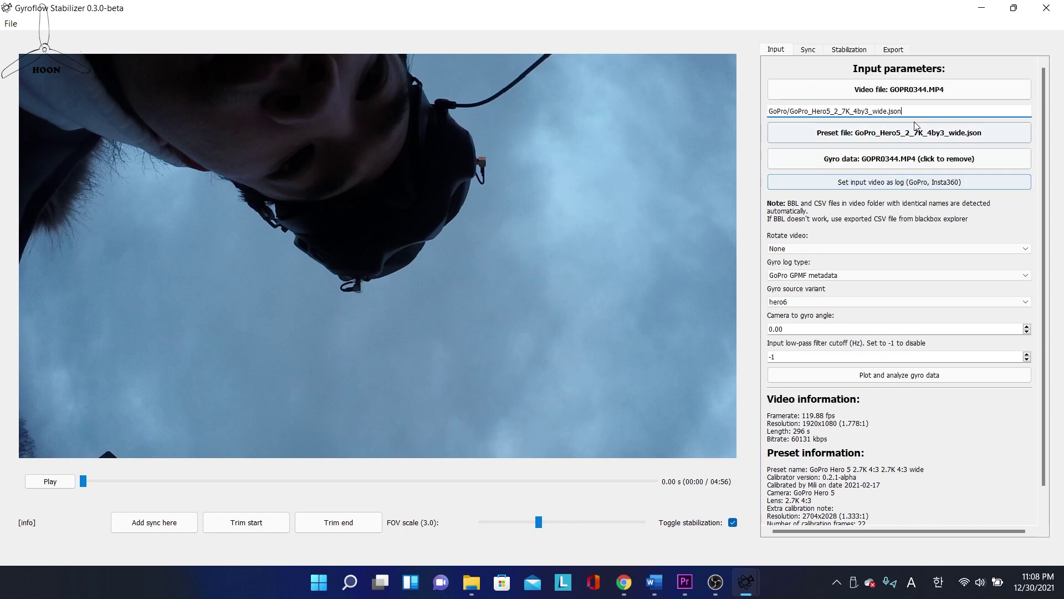
{"action": "key", "text": "ctrl+a"}
{"action": "type", "text": "gopro"}
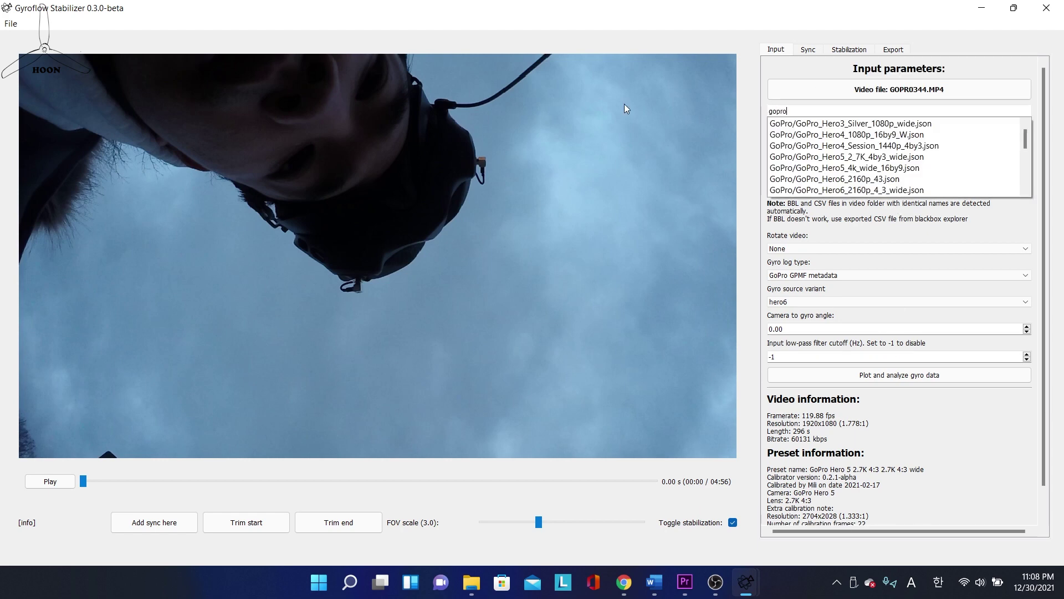
{"action": "left_click", "coordinate": [893, 172]}
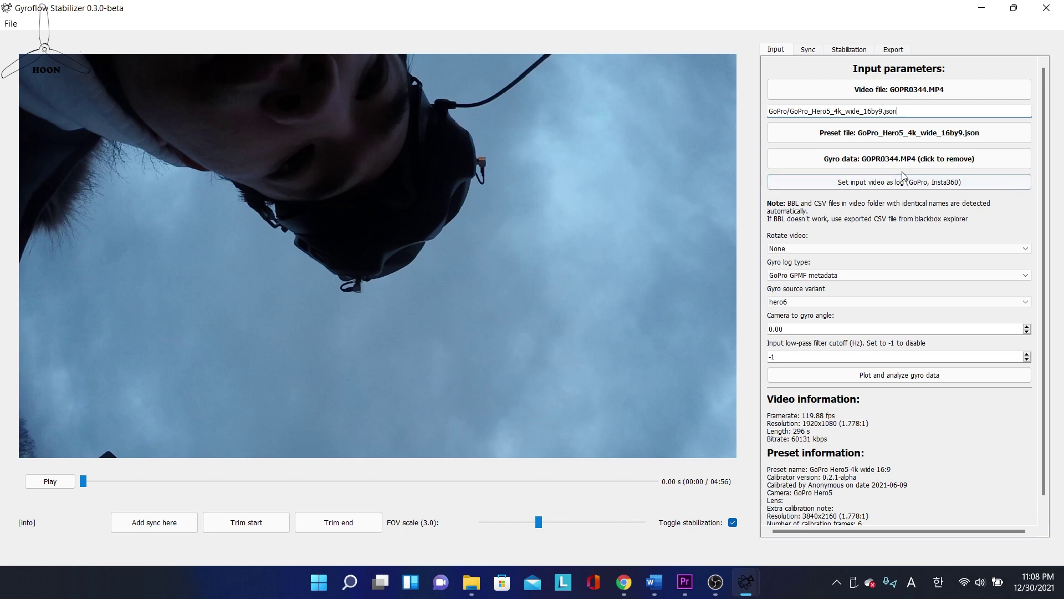
Remove the loaded gyro data and set the input video as the gyro log again, repeating this several times.
{"action": "left_click", "coordinate": [943, 164]}
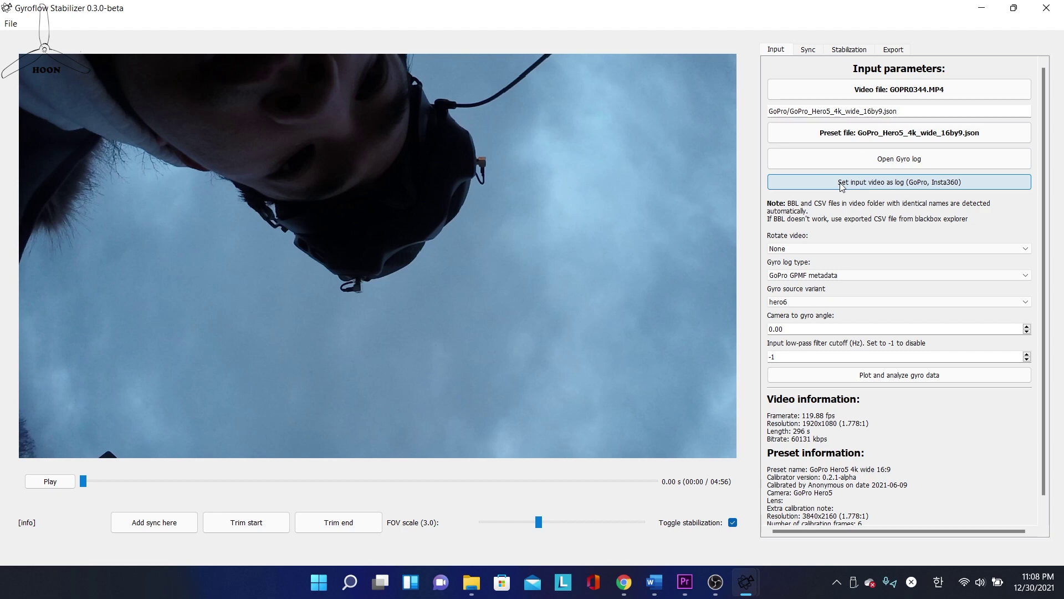
{"action": "left_click", "coordinate": [899, 187]}
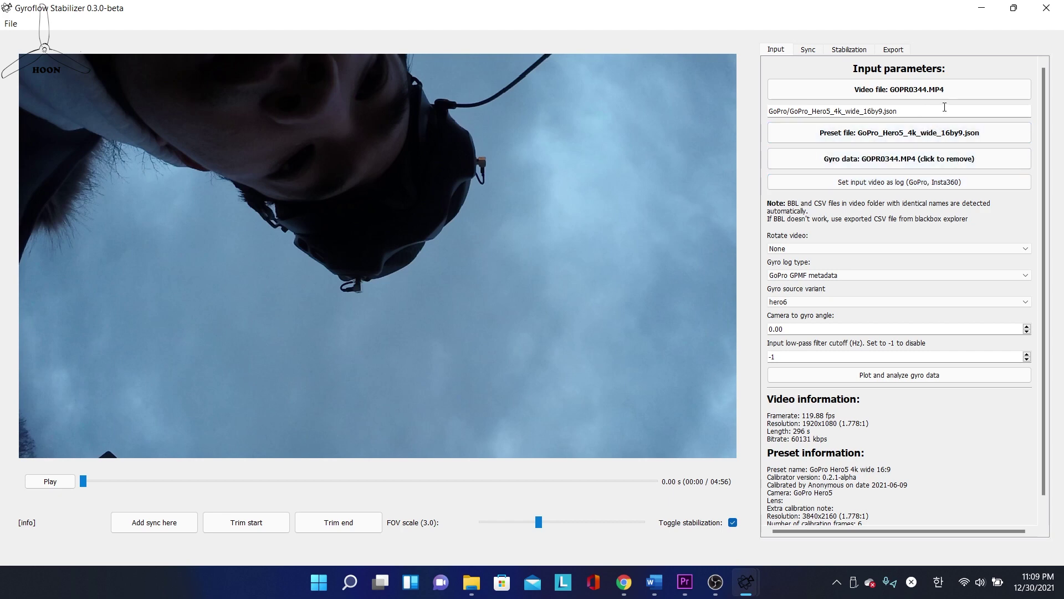
{"action": "left_click", "coordinate": [903, 161]}
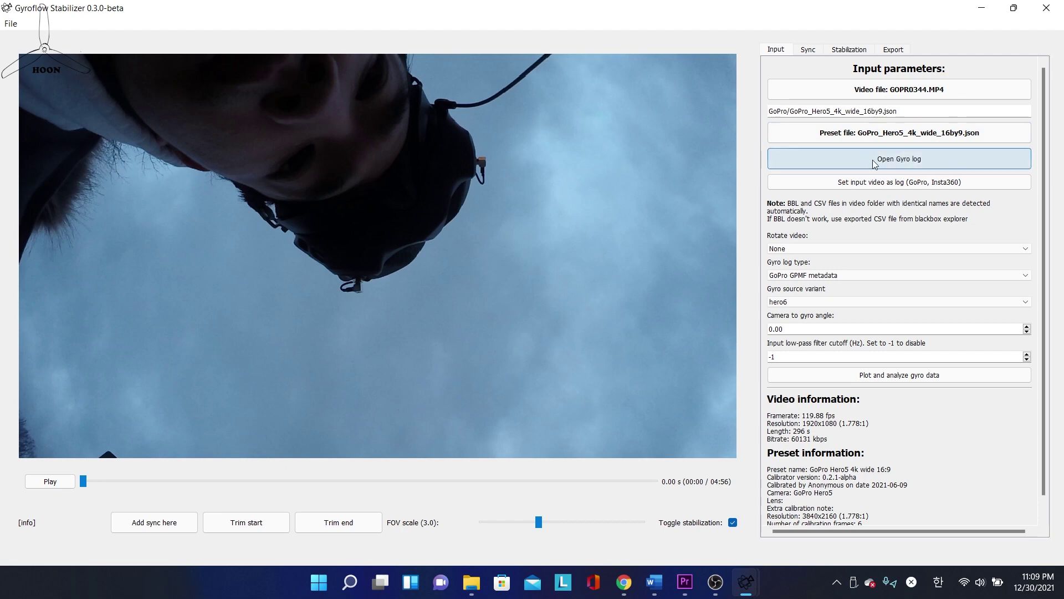
{"action": "left_click", "coordinate": [894, 182]}
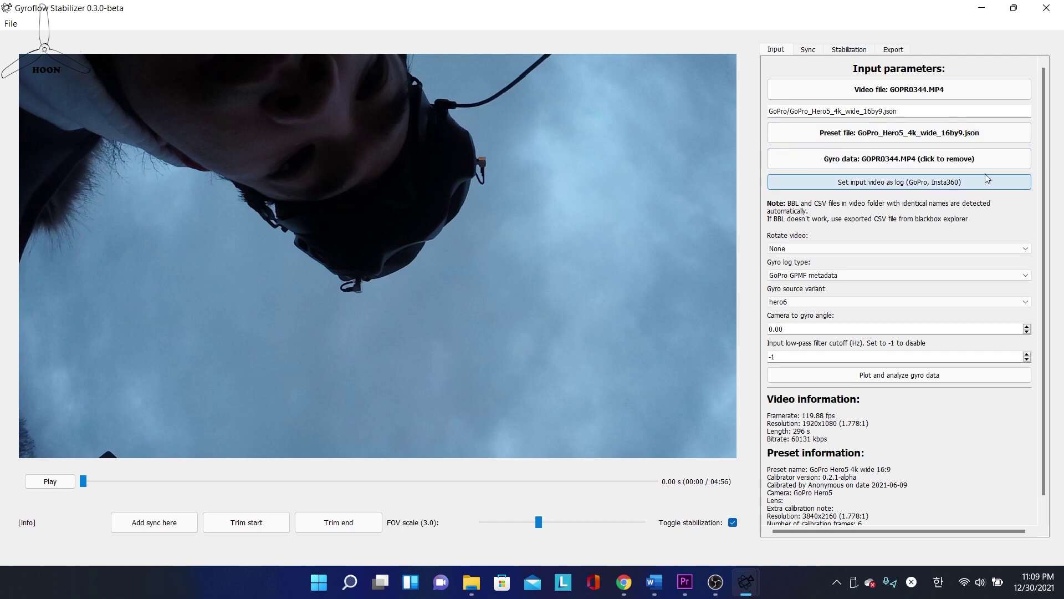
{"action": "left_click", "coordinate": [890, 161]}
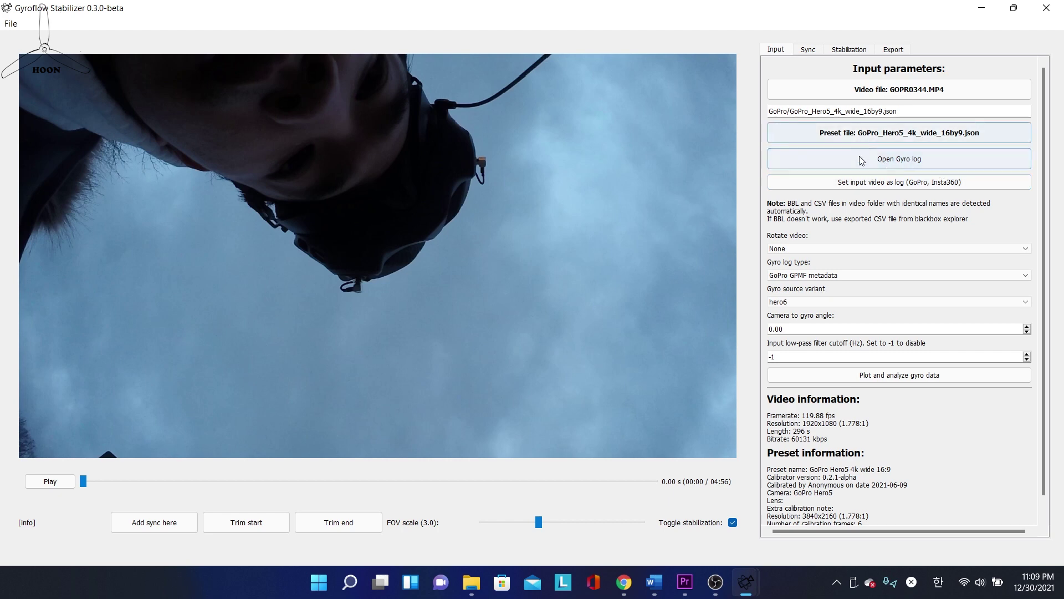
{"action": "left_click", "coordinate": [900, 182]}
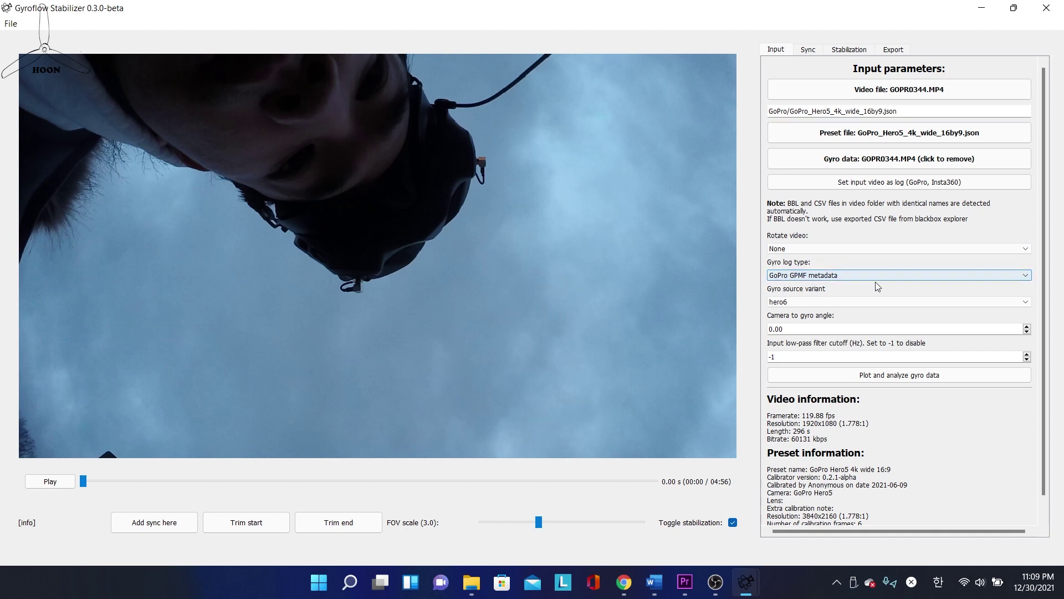
Set the gyro source variant to hero5 and the camera to gyro angle to 25.
{"action": "left_click", "coordinate": [784, 303]}
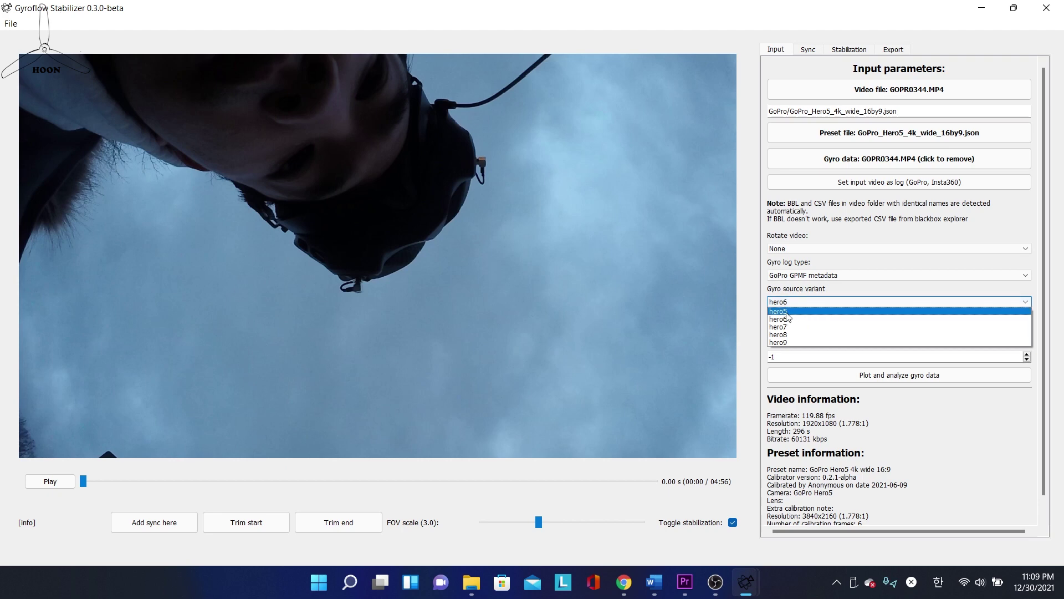
{"action": "left_click", "coordinate": [787, 312]}
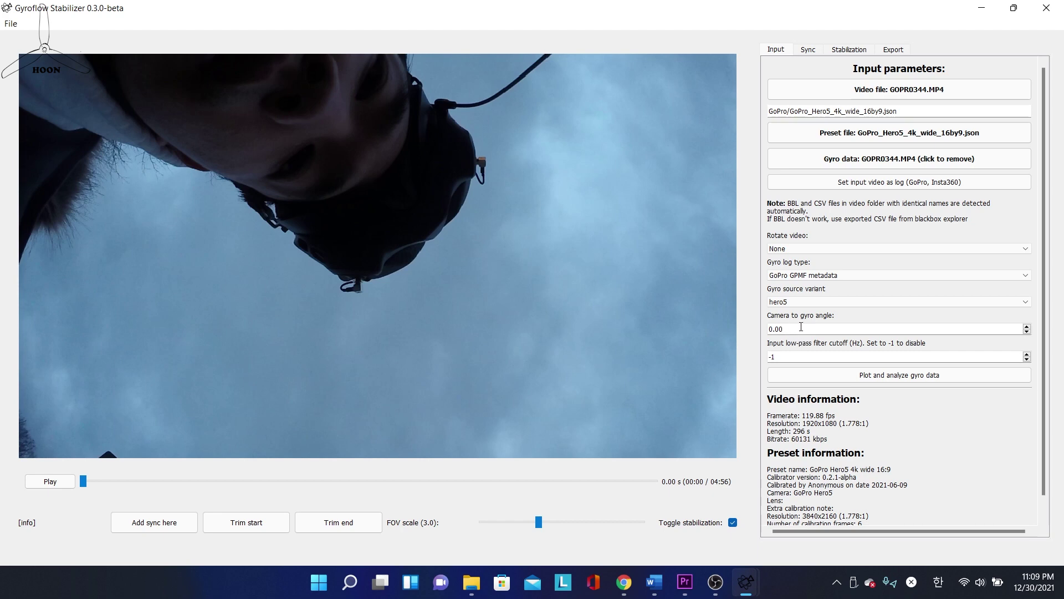
{"action": "left_click_drag", "start_coordinate": [799, 328], "coordinate": [707, 327]}
{"action": "type", "text": "25"}
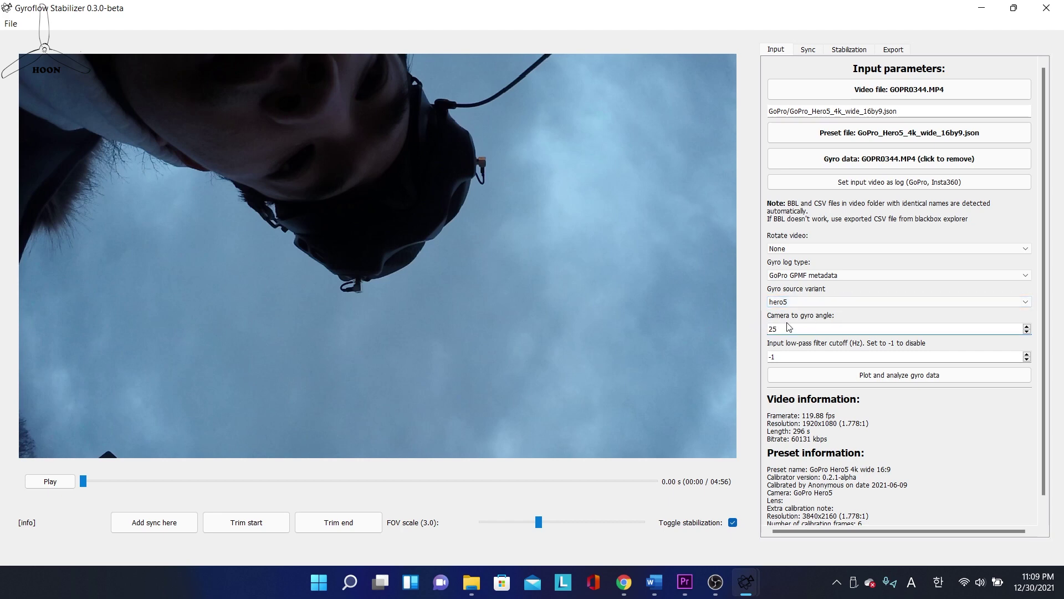
{"action": "key", "text": "Return"}
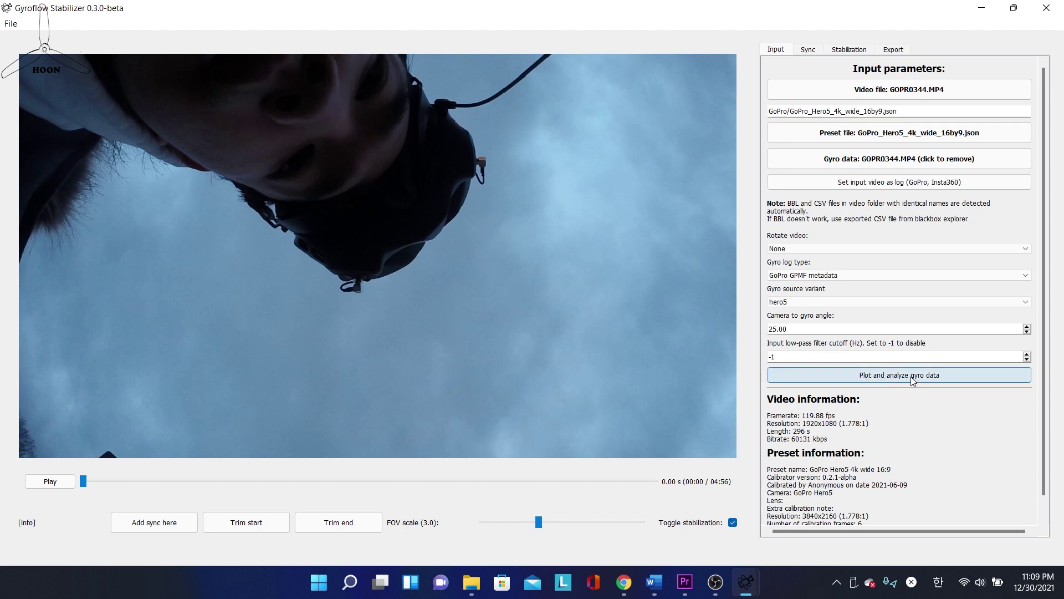
Plot the gyro data unfiltered and again with the input low-pass filter cutoff set to 50 Hz.
{"action": "left_click", "coordinate": [940, 378]}
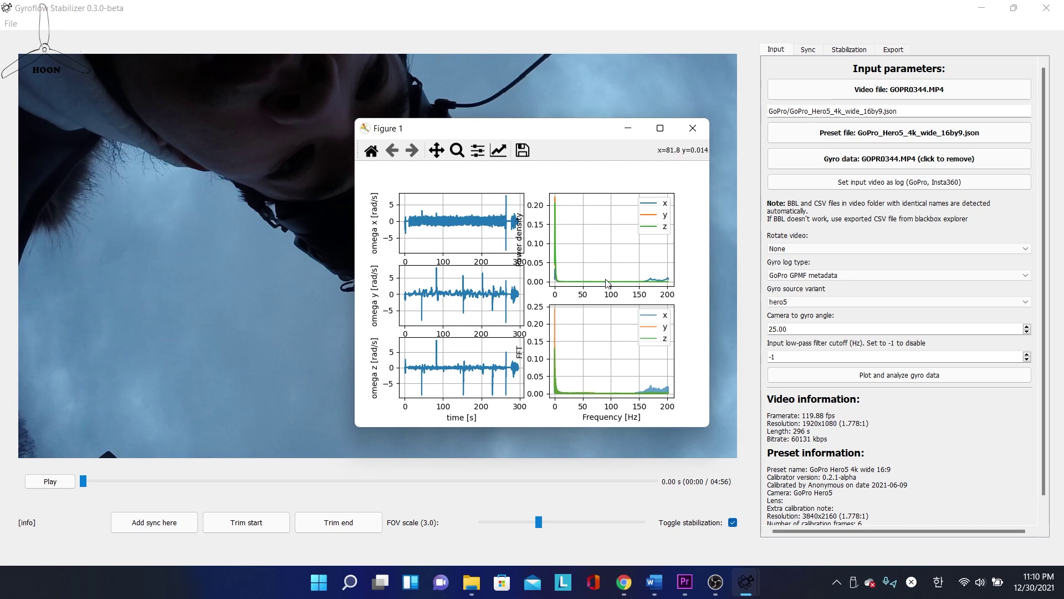
{"action": "left_click", "coordinate": [787, 357]}
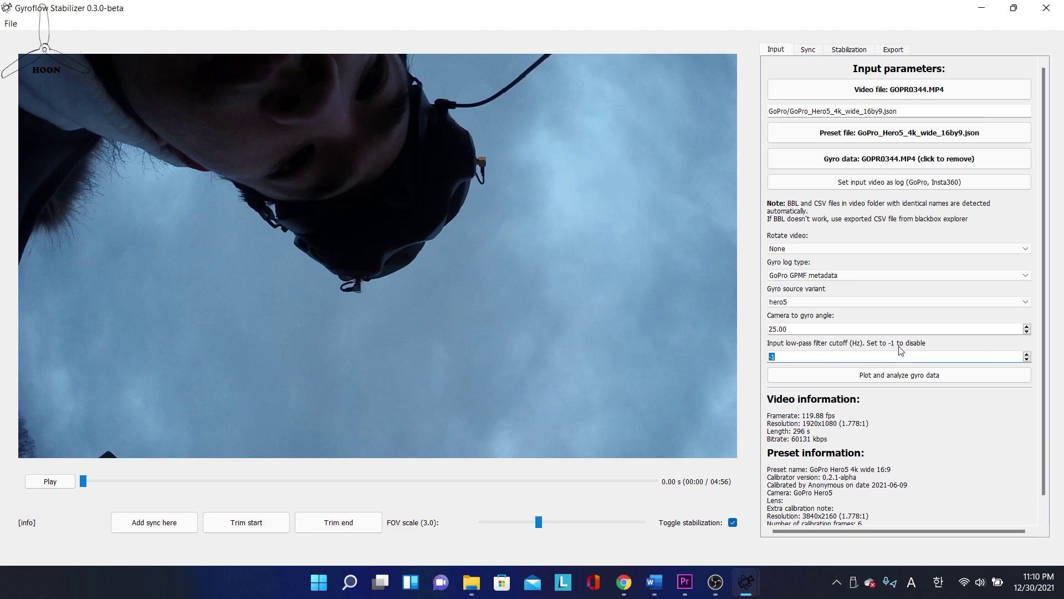
{"action": "double_click", "coordinate": [806, 358]}
{"action": "left_click", "coordinate": [964, 375]}
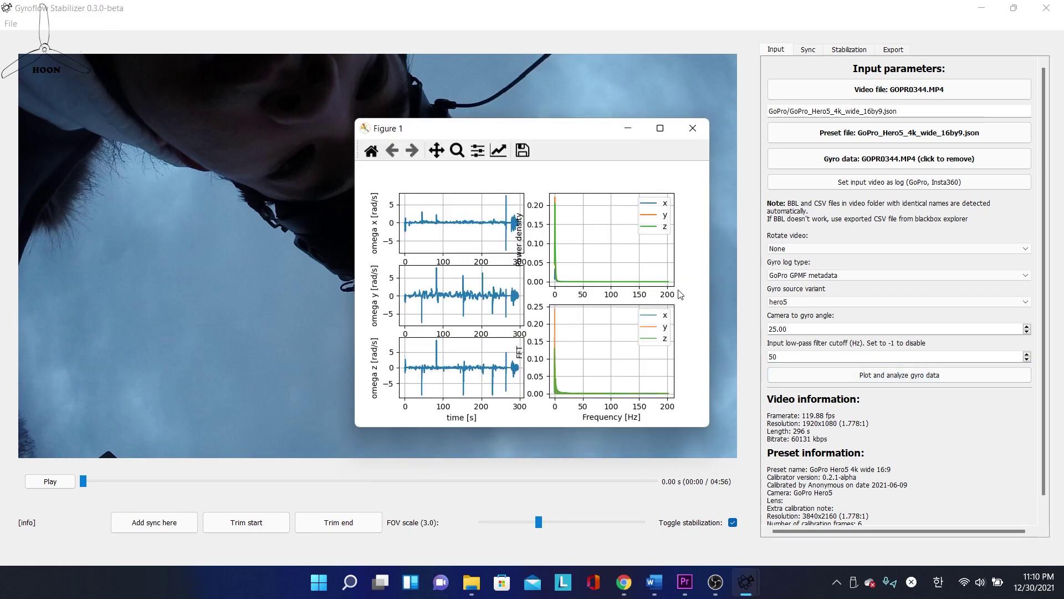
{"action": "left_click", "coordinate": [692, 129]}
Disable the input low-pass filter by setting its cutoff to -1, and plot the gyro data again.
{"action": "left_click_drag", "start_coordinate": [800, 355], "coordinate": [756, 350]}
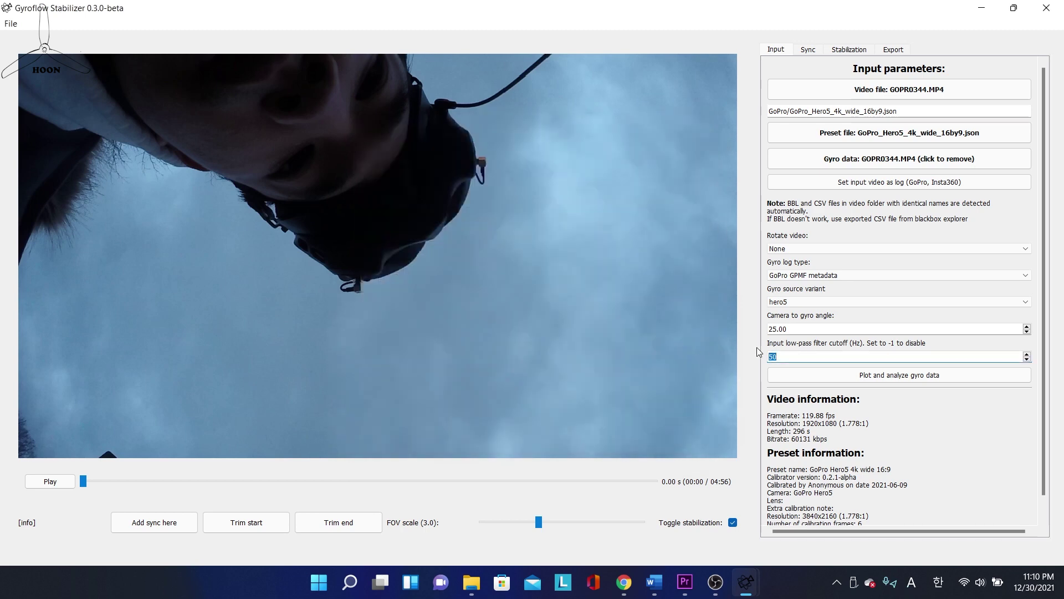
{"action": "type", "text": "-1"}
{"action": "left_click", "coordinate": [905, 377]}
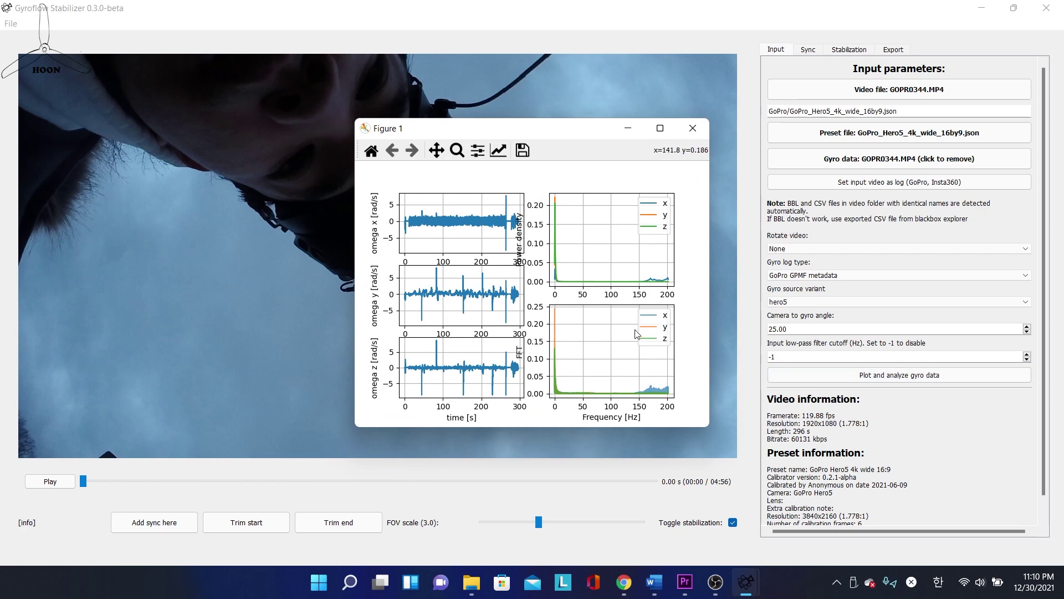
{"action": "left_click", "coordinate": [693, 128]}
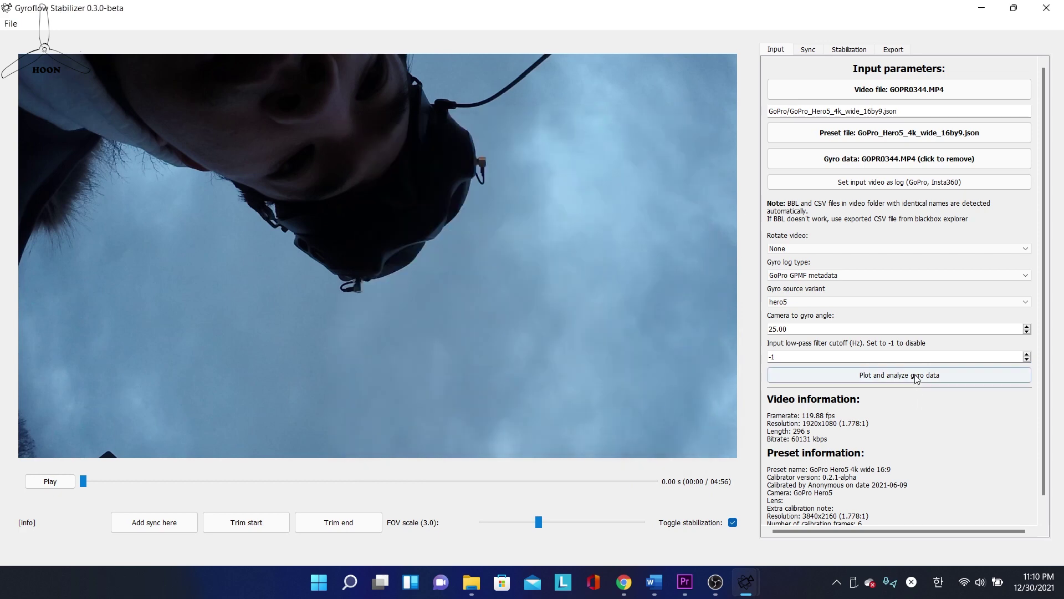
Run the automatic sync with the default settings, inspect the syncpoint and offset plots, and minimize both figures.
{"action": "left_click", "coordinate": [809, 51]}
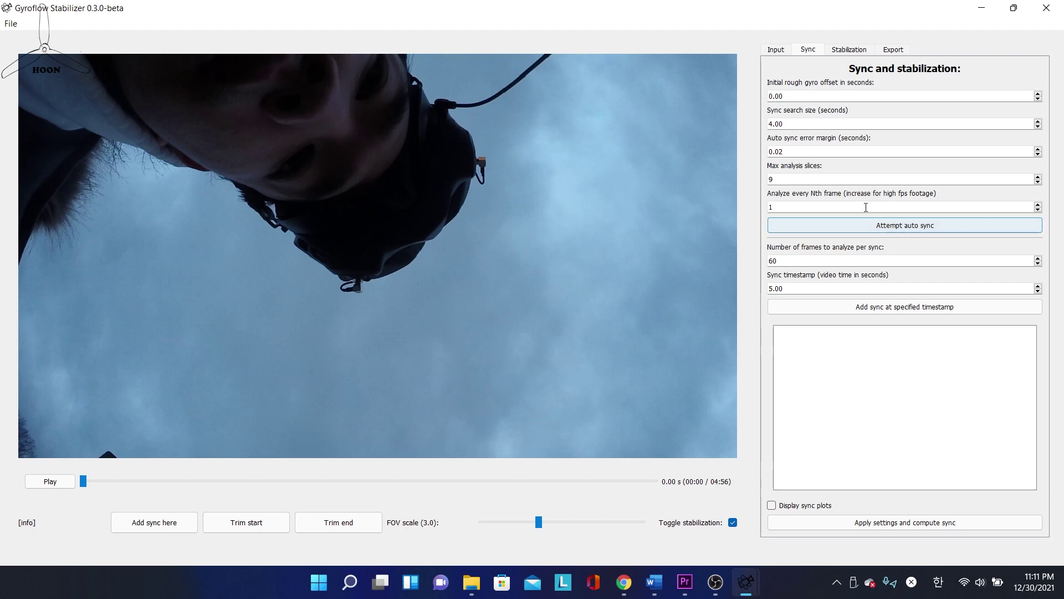
{"action": "left_click", "coordinate": [880, 226]}
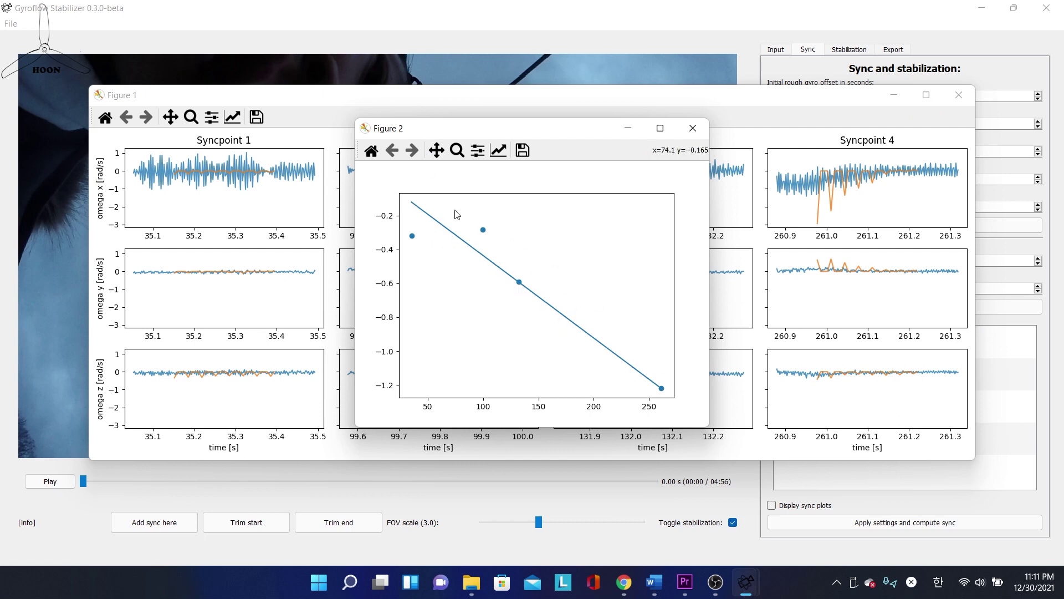
{"action": "left_click_drag", "start_coordinate": [531, 132], "coordinate": [509, 240]}
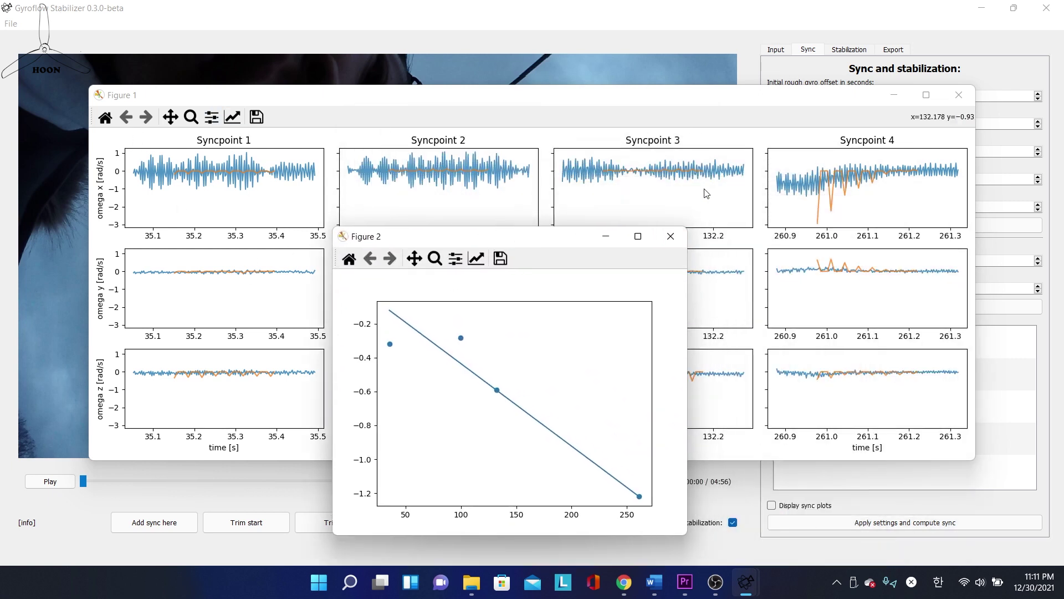
{"action": "left_click", "coordinate": [607, 236]}
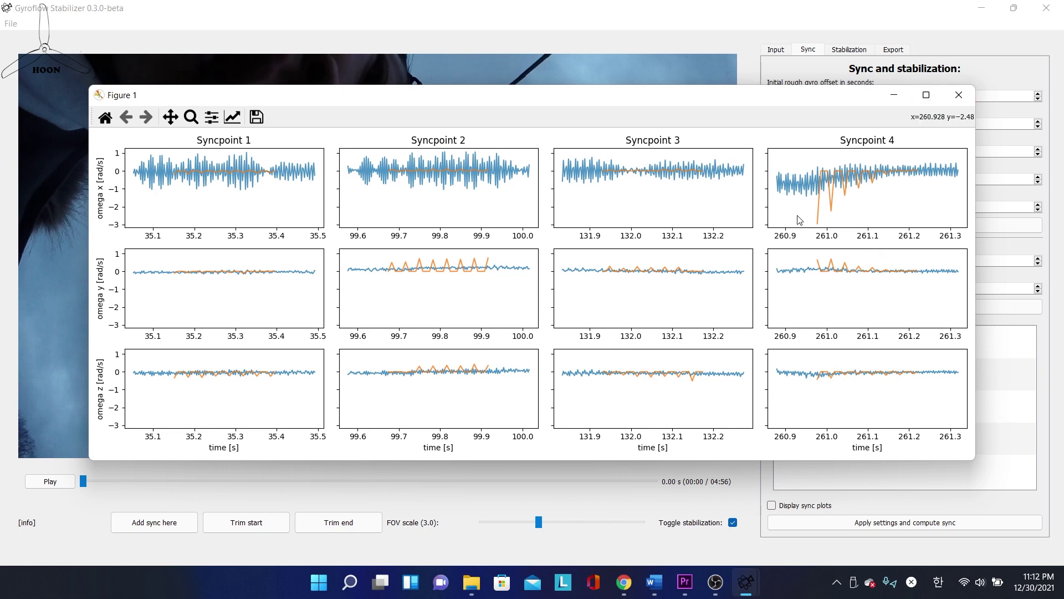
{"action": "left_click", "coordinate": [893, 95]}
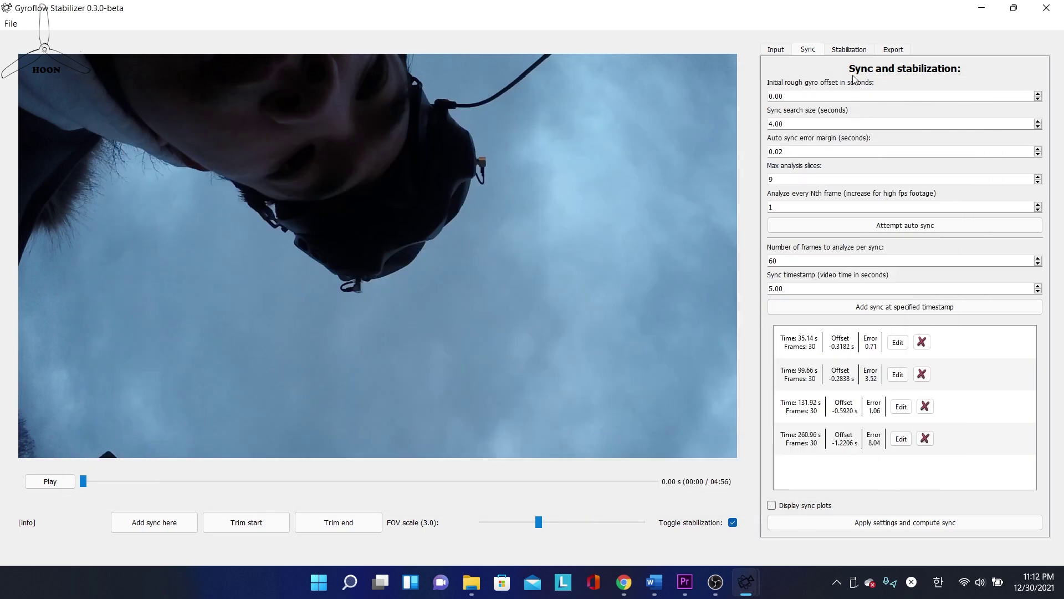
Apply the smoothness settings with Plain 3D smoothing and play the video preview from about 33 s.
{"action": "left_click", "coordinate": [843, 51]}
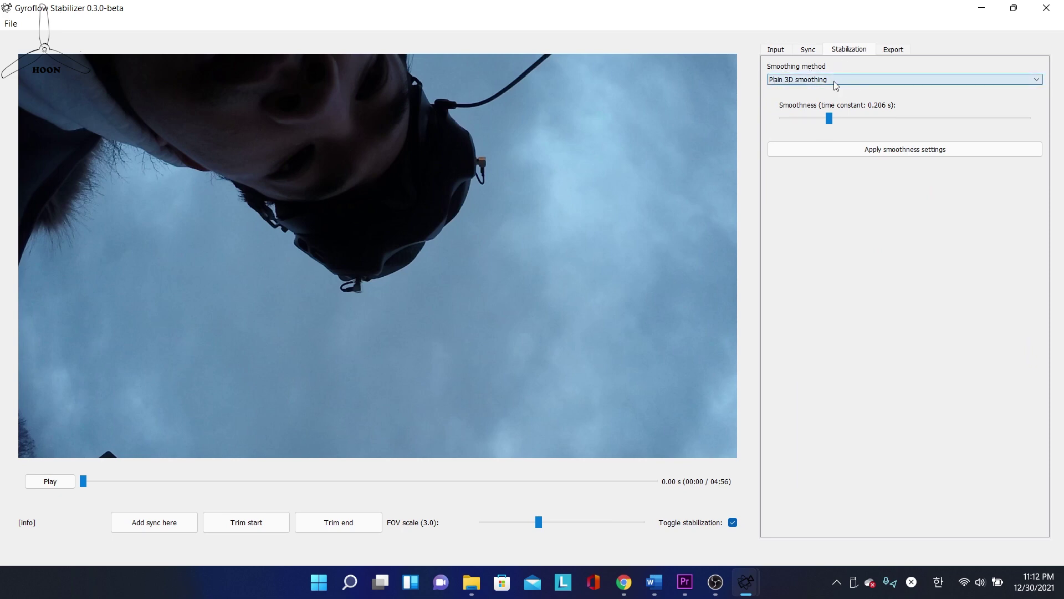
{"action": "left_click", "coordinate": [923, 148]}
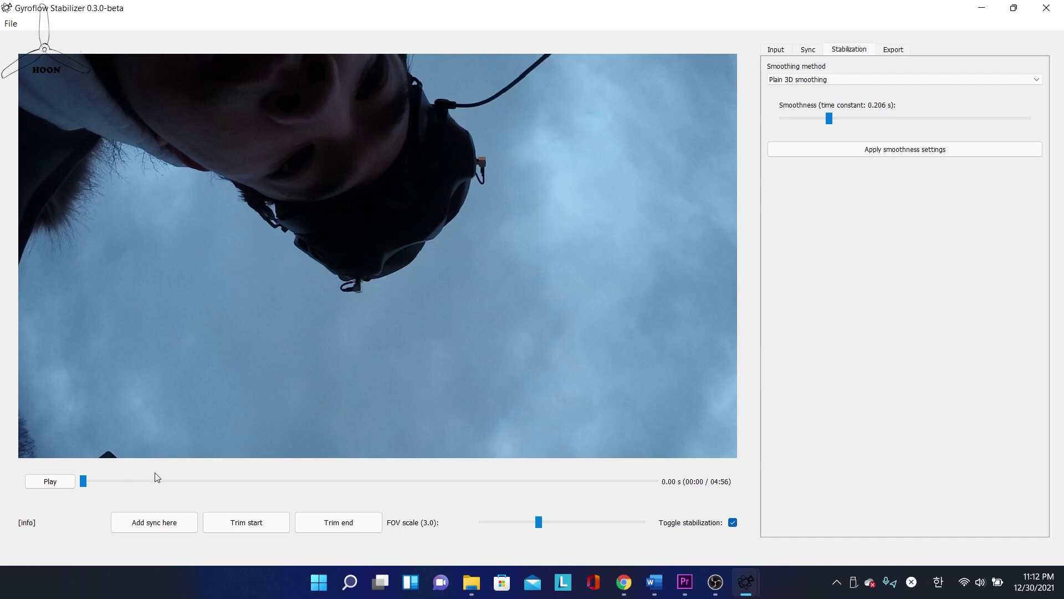
{"action": "left_click", "coordinate": [139, 481]}
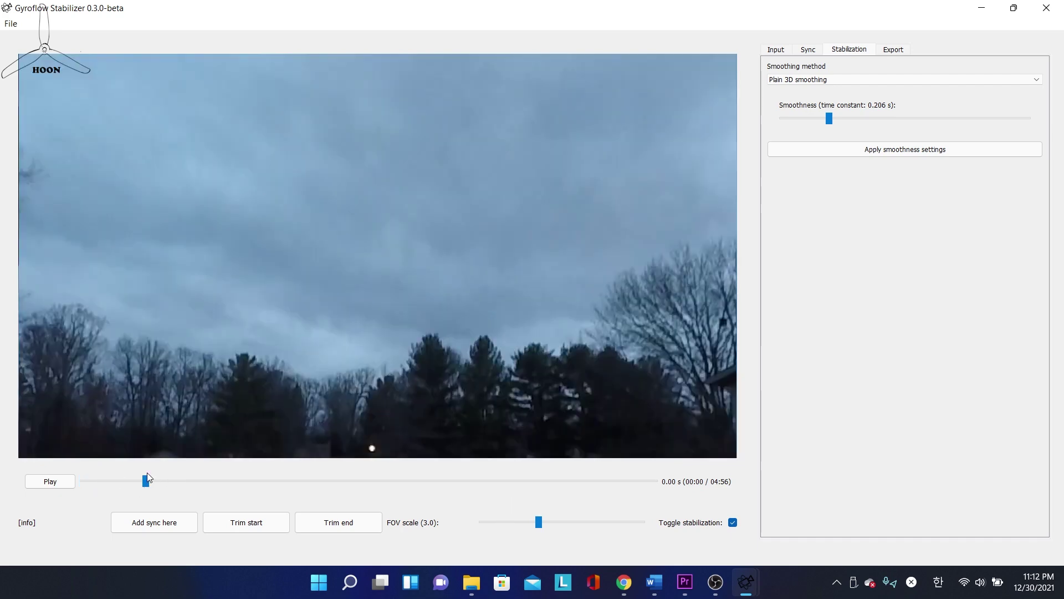
{"action": "left_click", "coordinate": [56, 481]}
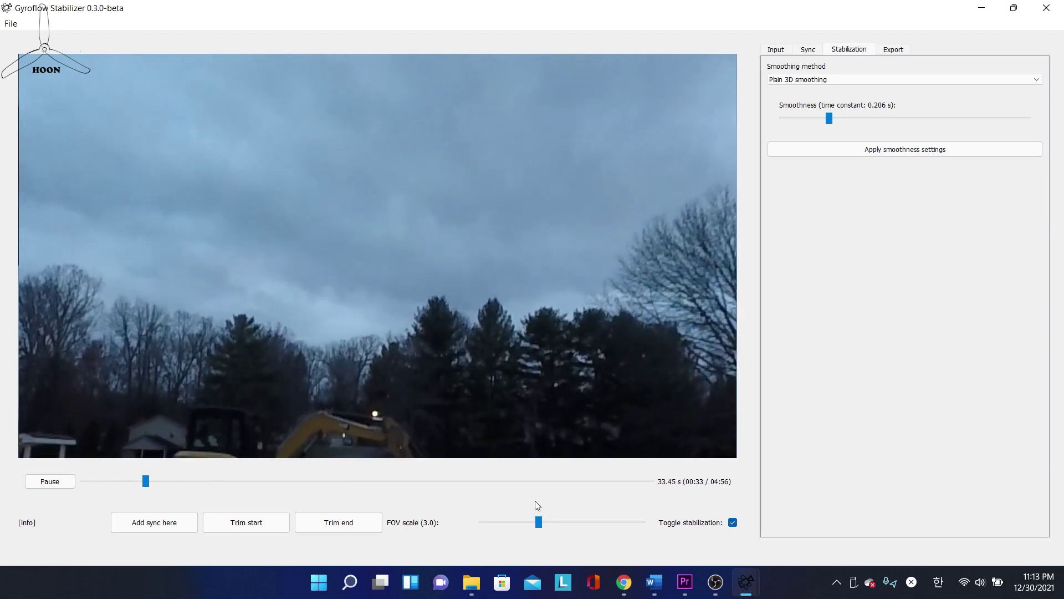
Pause the preview, raise the FOV scale to 5.6, and play a short stretch of the video to check it.
{"action": "left_click", "coordinate": [558, 521]}
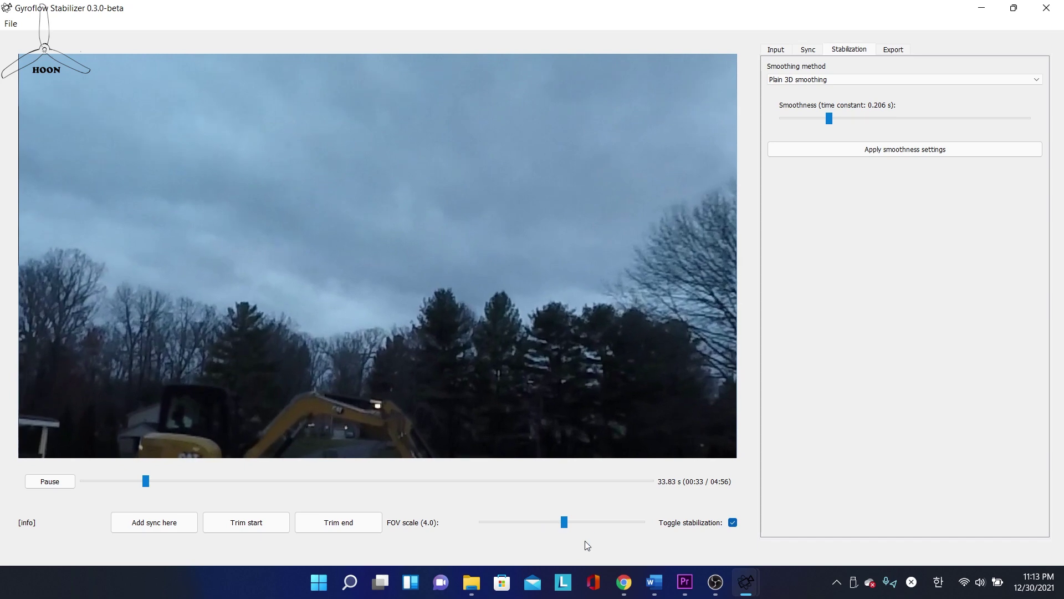
{"action": "left_click", "coordinate": [50, 486]}
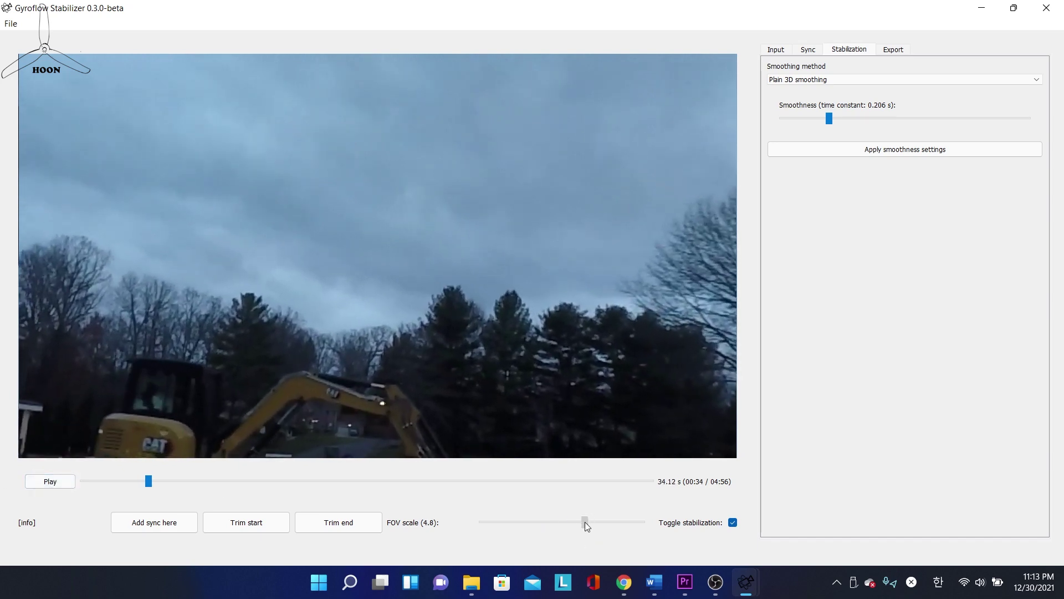
{"action": "left_click_drag", "start_coordinate": [555, 522], "coordinate": [571, 521]}
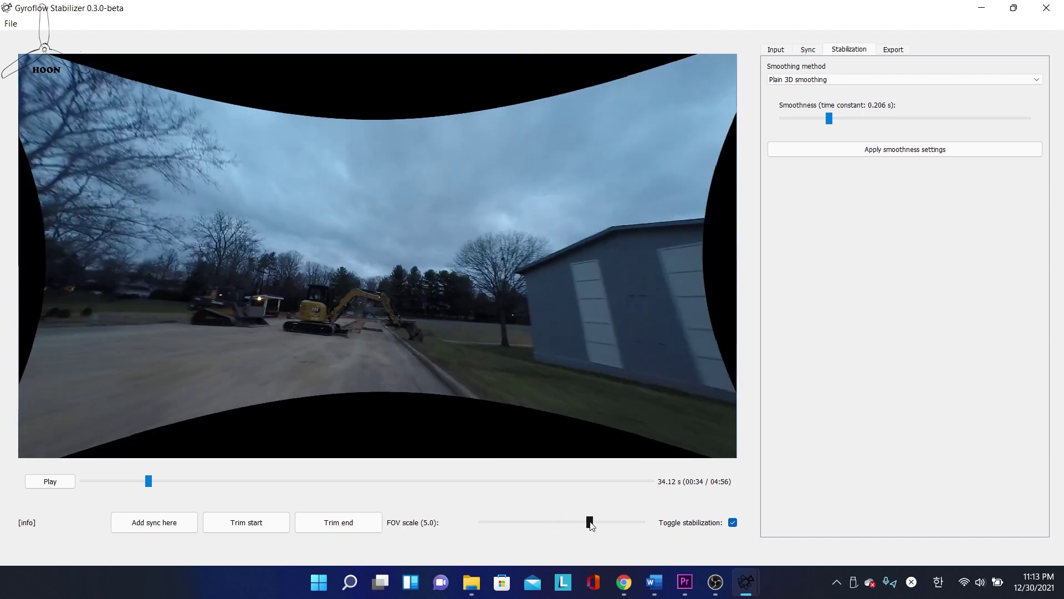
{"action": "left_click_drag", "start_coordinate": [592, 525], "coordinate": [606, 522]}
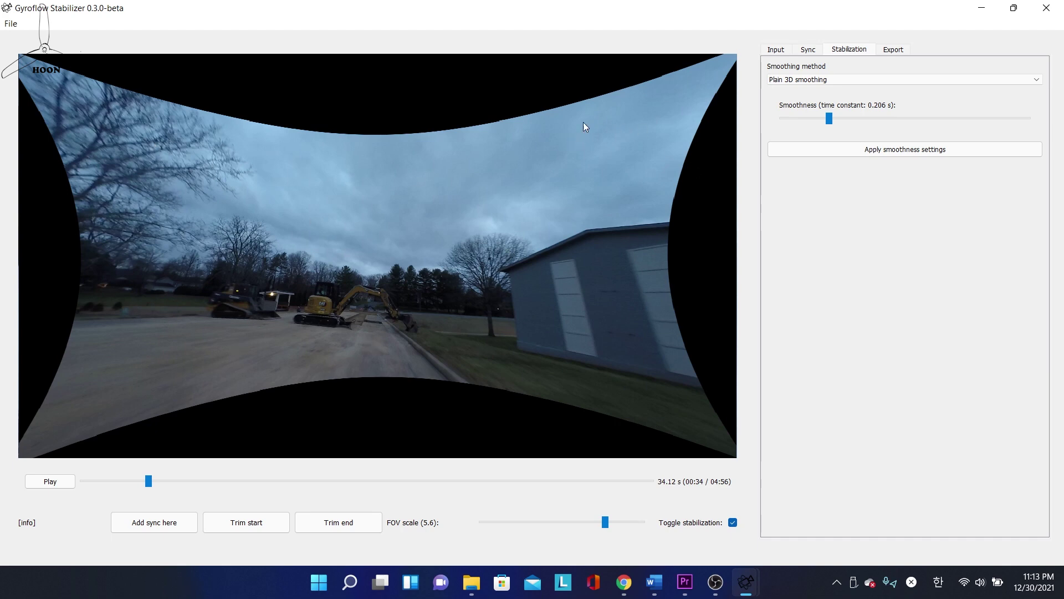
{"action": "left_click", "coordinate": [41, 485]}
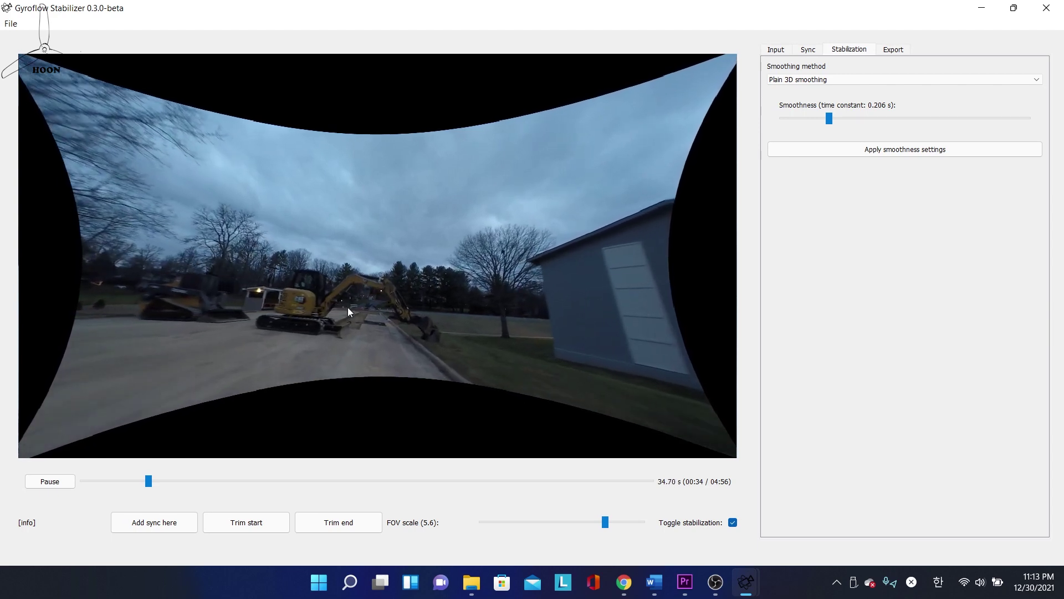
{"action": "left_click", "coordinate": [49, 481]}
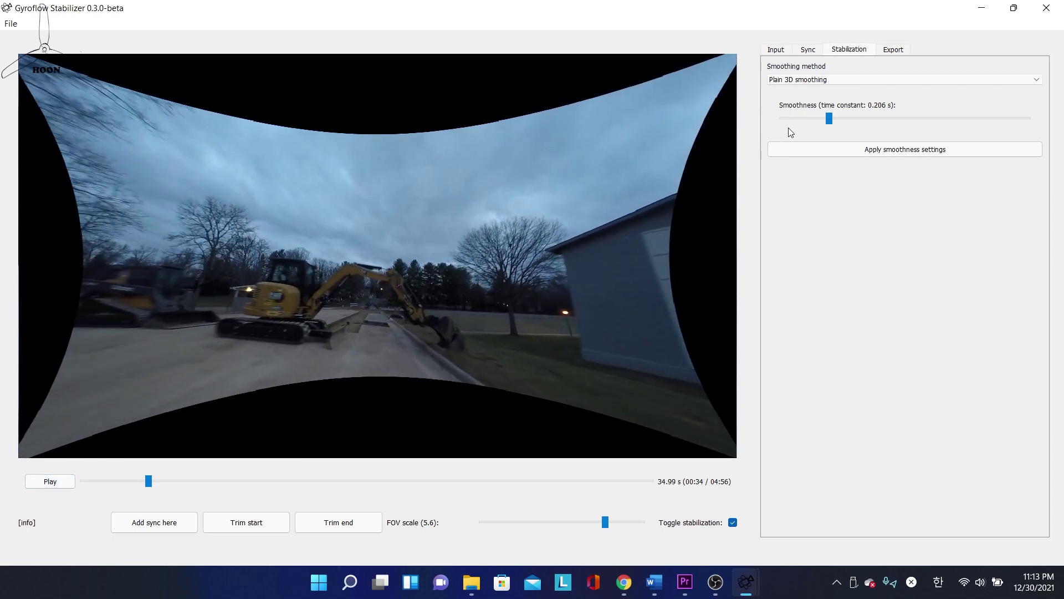
Try the Yaw pitch roll and Lock horizon smoothing methods, and return to Plain 3D smoothing.
{"action": "left_click", "coordinate": [831, 82]}
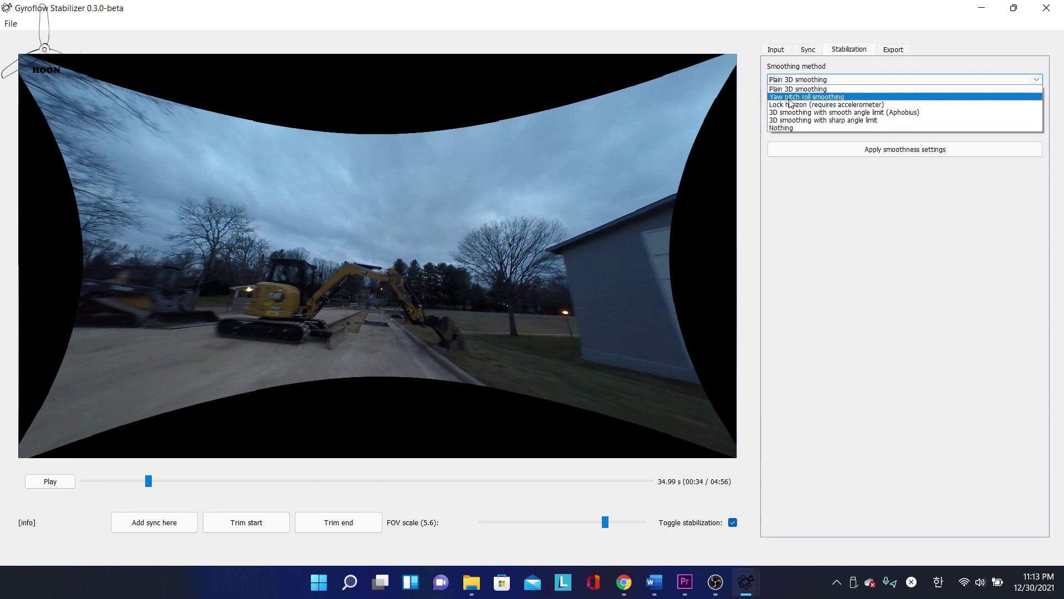
{"action": "left_click", "coordinate": [830, 98]}
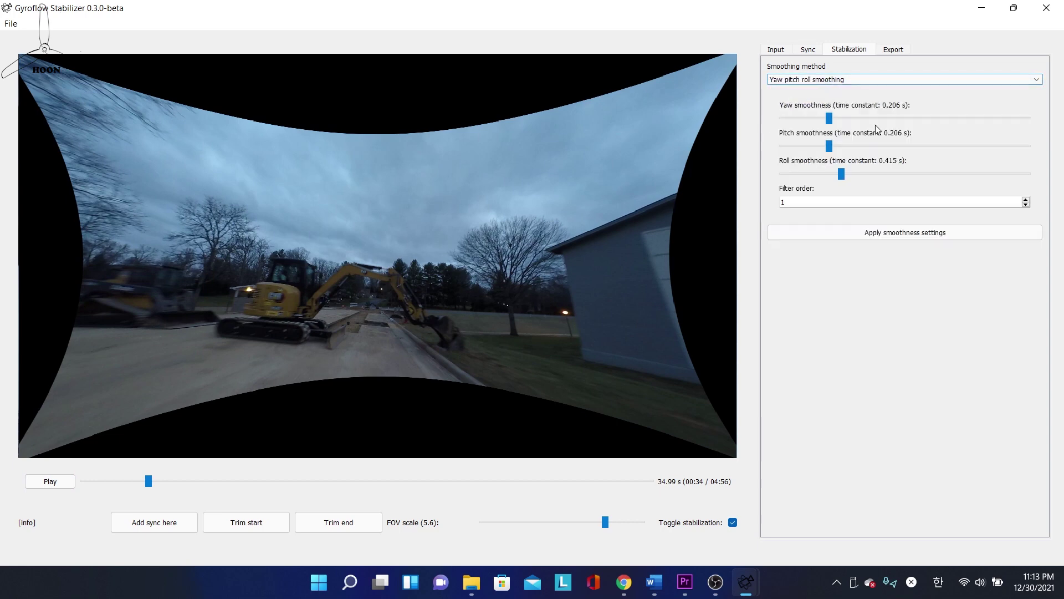
{"action": "left_click_drag", "start_coordinate": [859, 121], "coordinate": [841, 136]}
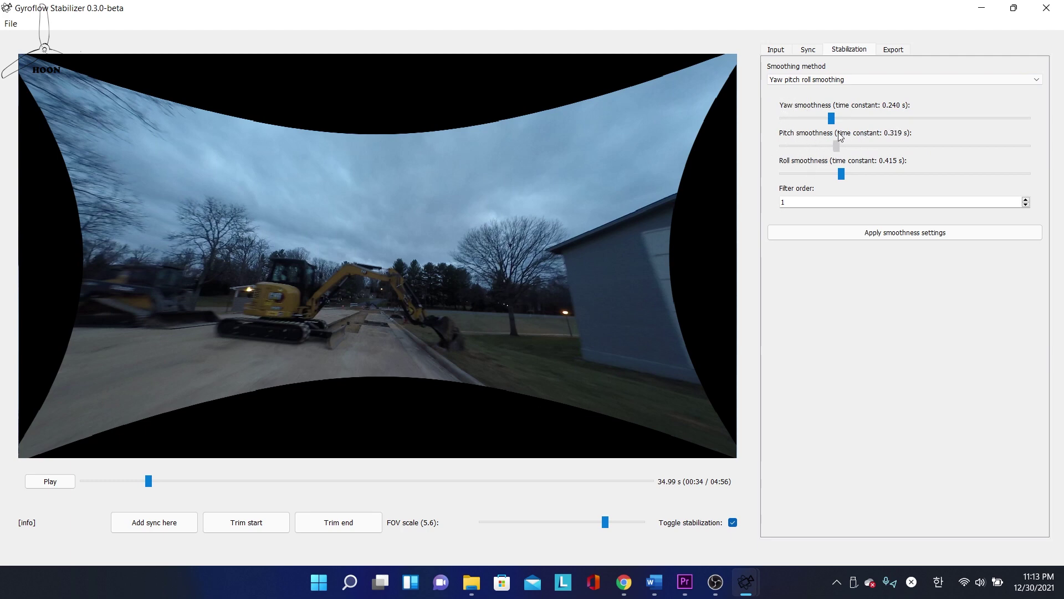
{"action": "left_click", "coordinate": [854, 80]}
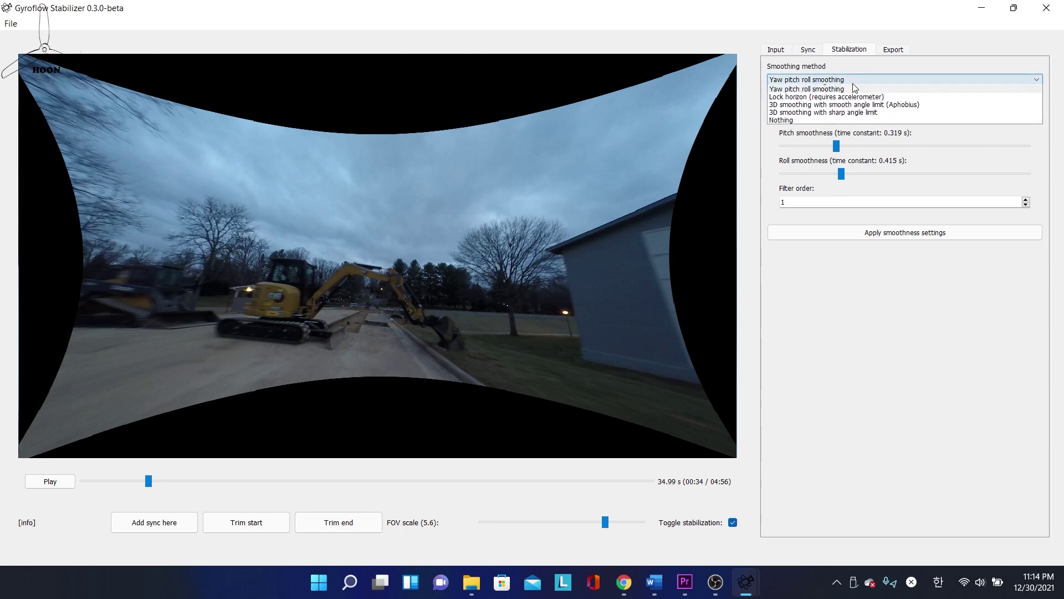
{"action": "left_click", "coordinate": [813, 106]}
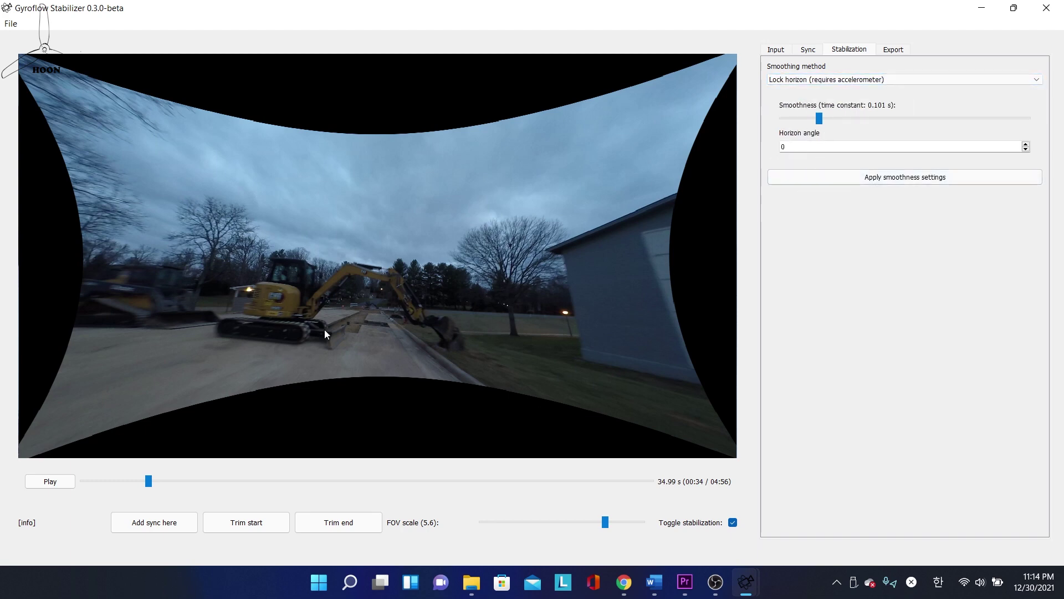
{"action": "left_click", "coordinate": [821, 80]}
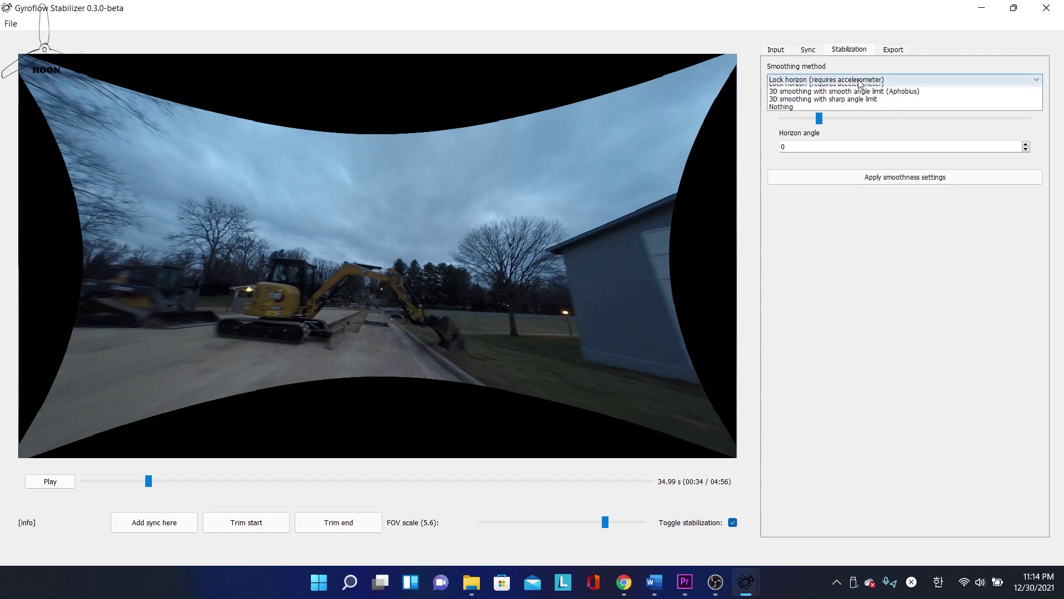
{"action": "left_click", "coordinate": [803, 93]}
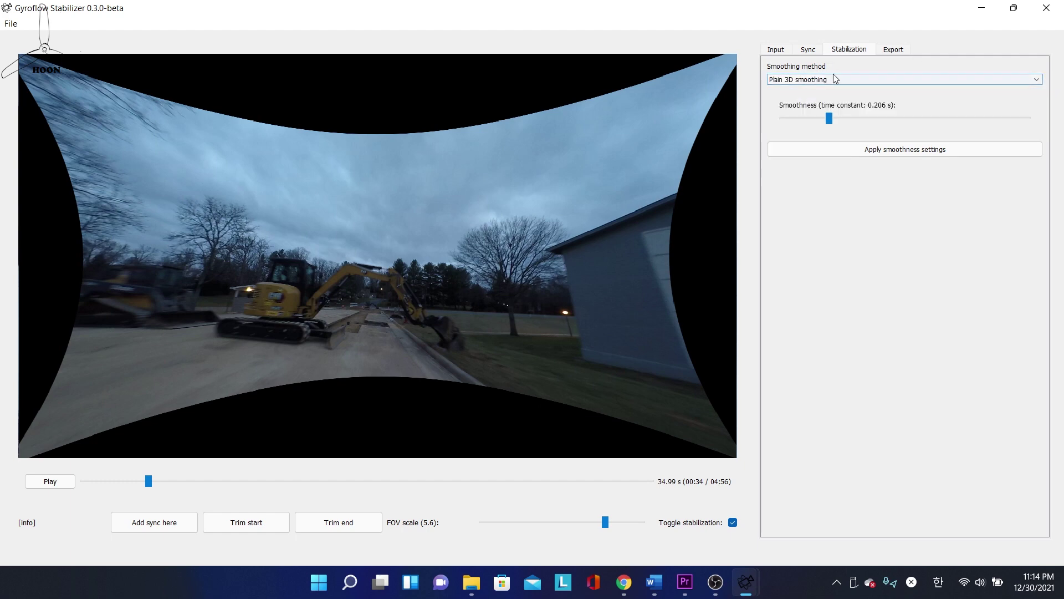
Set the Plain 3D smoothness to a time constant of 0.527 s and apply the smoothness settings.
{"action": "left_click", "coordinate": [868, 155]}
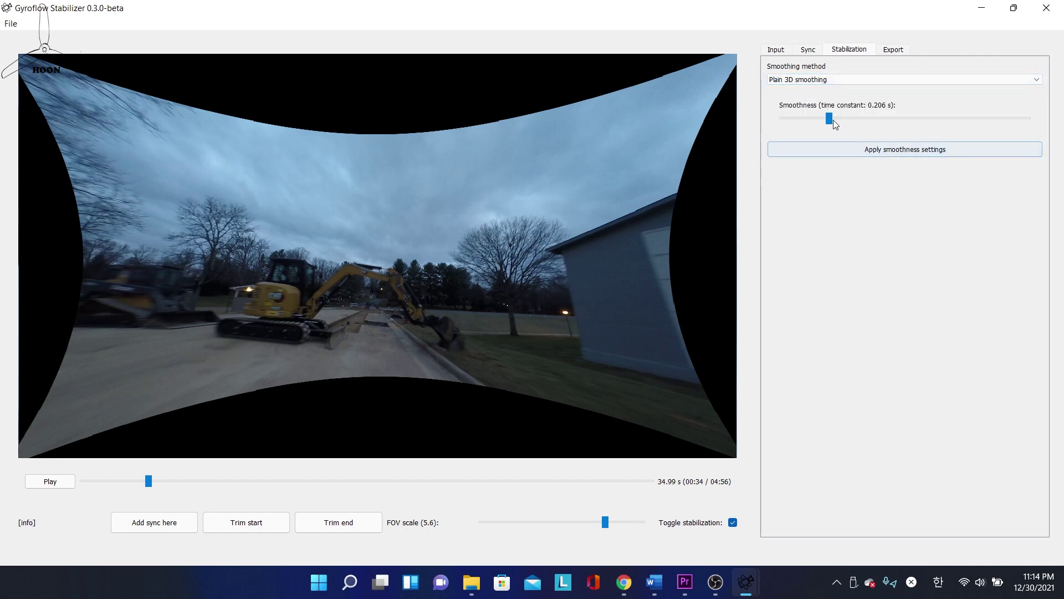
{"action": "mouse_move", "coordinate": [829, 118]}
{"action": "left_mouse_down"}
{"action": "mouse_move", "coordinate": [919, 123]}
{"action": "mouse_move", "coordinate": [820, 124]}
{"action": "mouse_move", "coordinate": [846, 121]}
{"action": "left_mouse_up"}
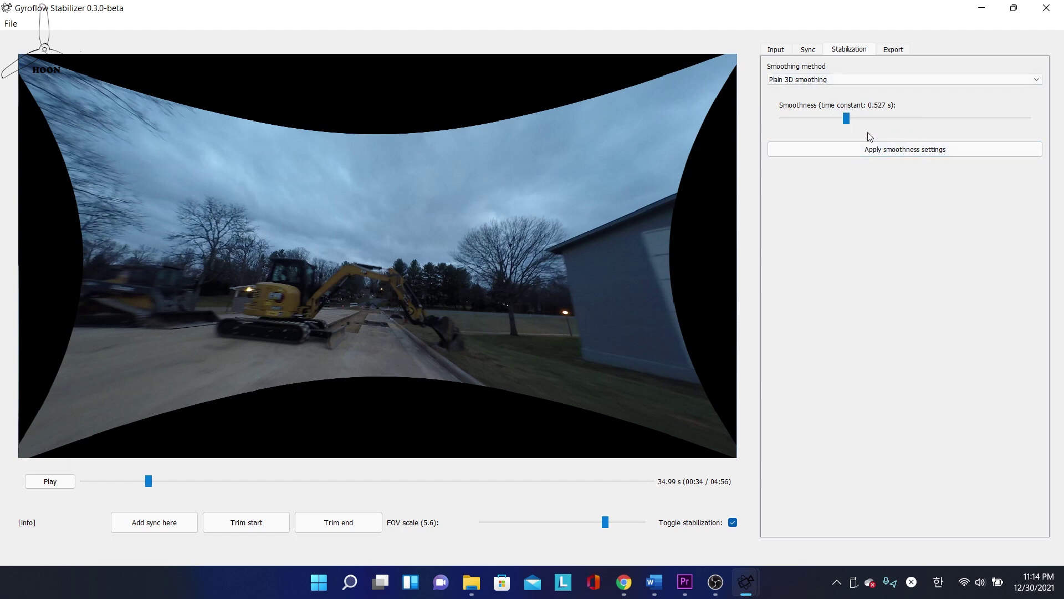
{"action": "left_click", "coordinate": [863, 151]}
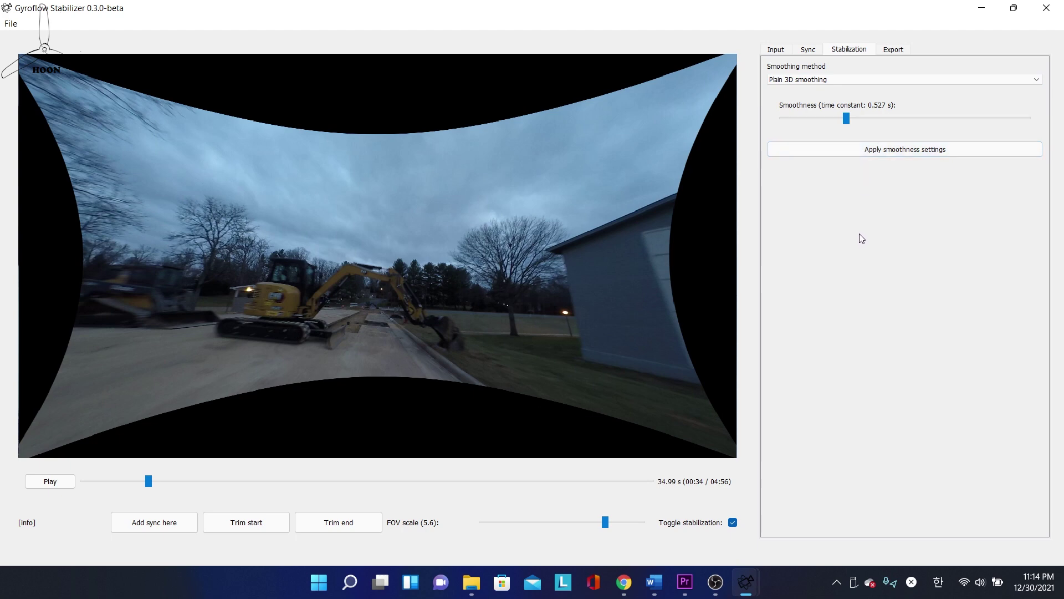
Set the output resolution preset to 1080p (1920x1080px) and the video export start to 10 seconds.
{"action": "left_click", "coordinate": [893, 50]}
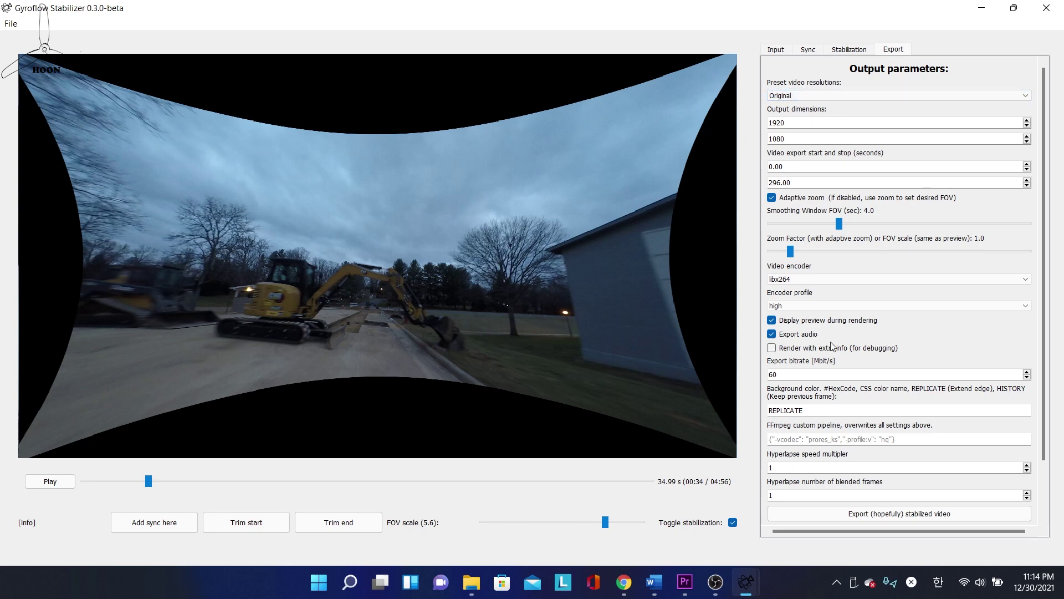
{"action": "left_click", "coordinate": [804, 95]}
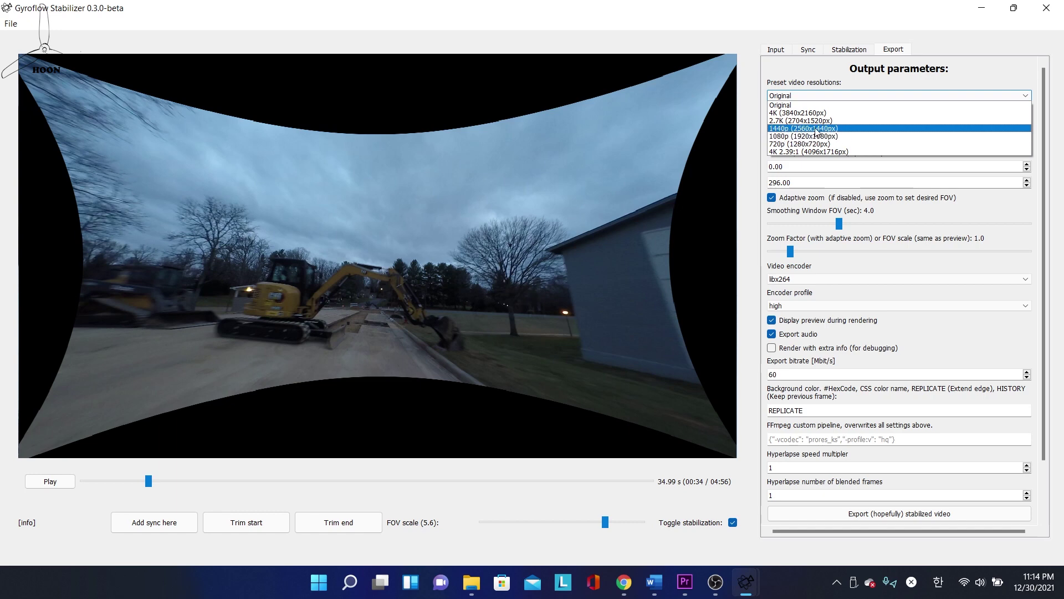
{"action": "left_click", "coordinate": [799, 137]}
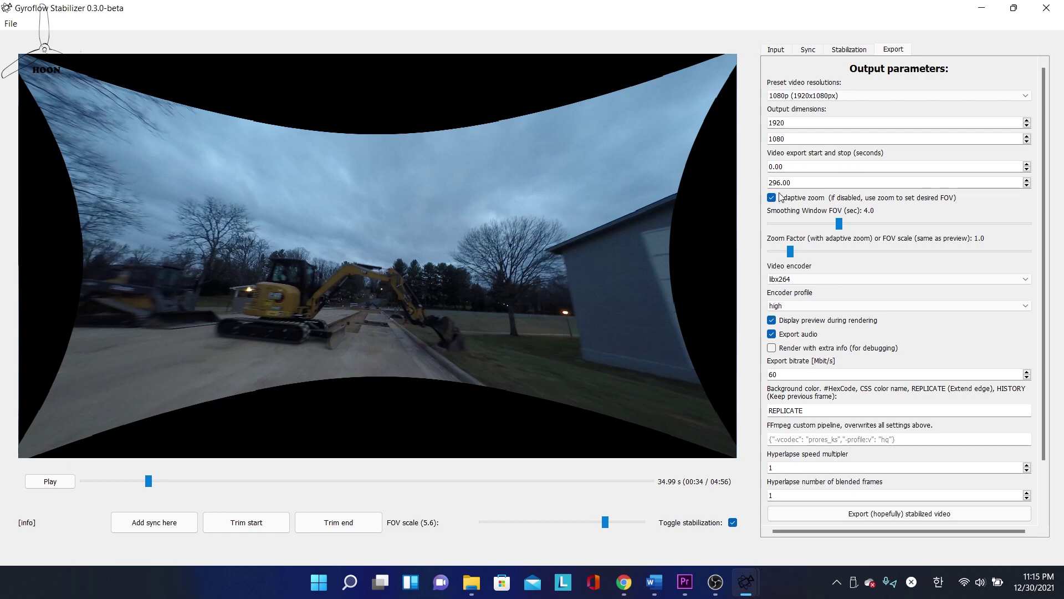
{"action": "left_click_drag", "start_coordinate": [791, 170], "coordinate": [768, 169]}
{"action": "key", "text": "Tab"}
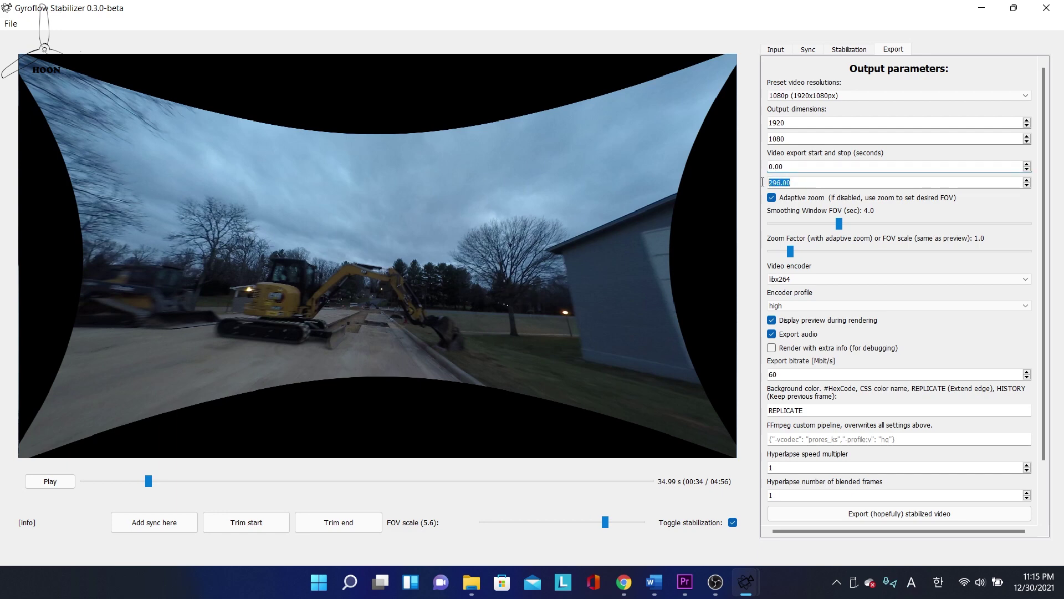
{"action": "key", "text": "shift+Tab"}
Disable adaptive zoom, lower the preview FOV scale to 3.3, and set the export zoom factor to 3.3.
{"action": "left_click", "coordinate": [771, 197]}
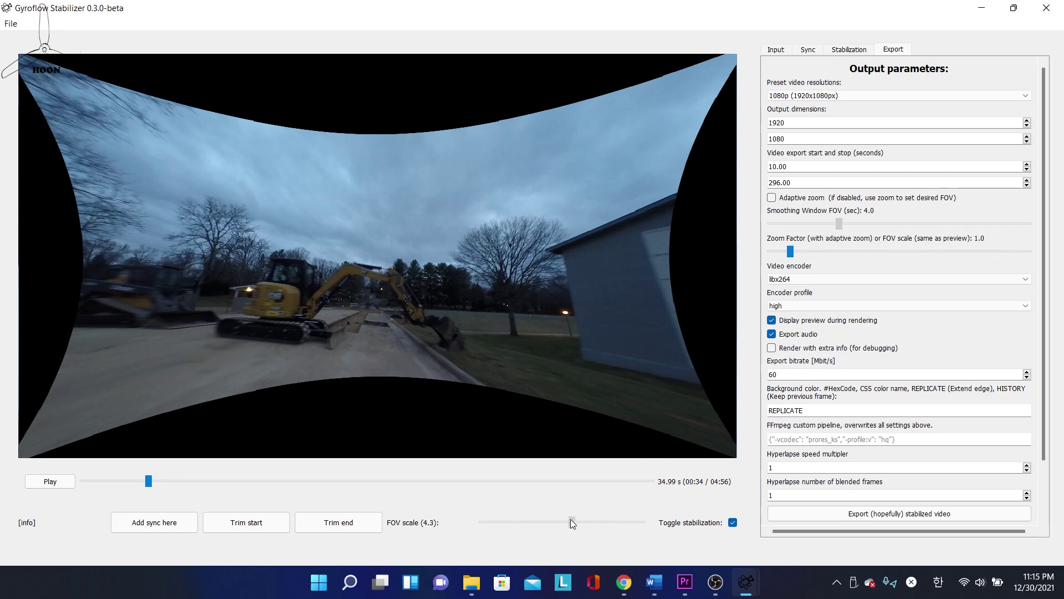
{"action": "left_click_drag", "start_coordinate": [570, 519], "coordinate": [570, 520]}
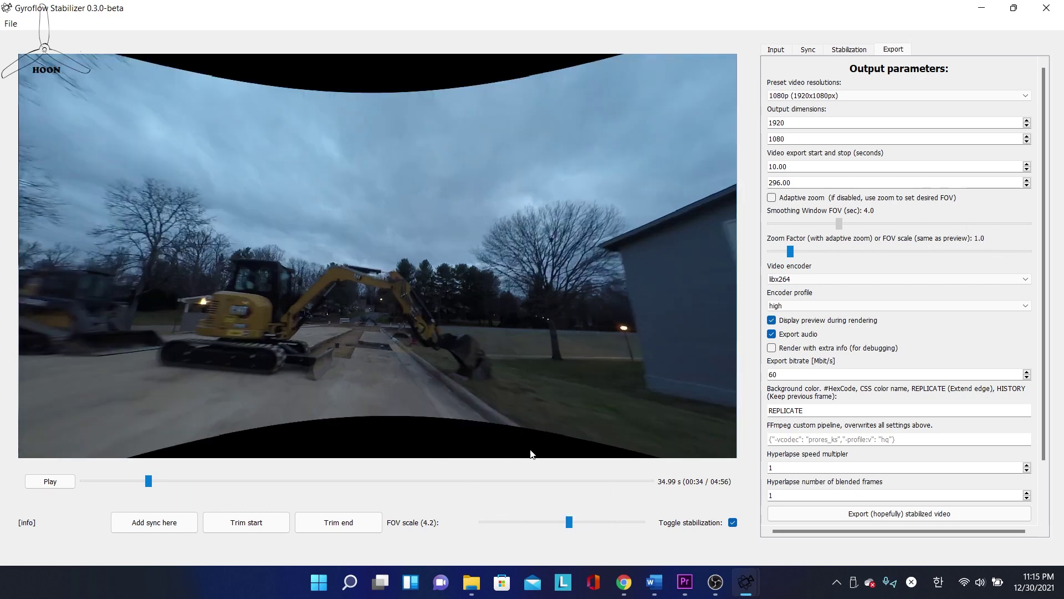
{"action": "left_click_drag", "start_coordinate": [562, 521], "coordinate": [549, 520]}
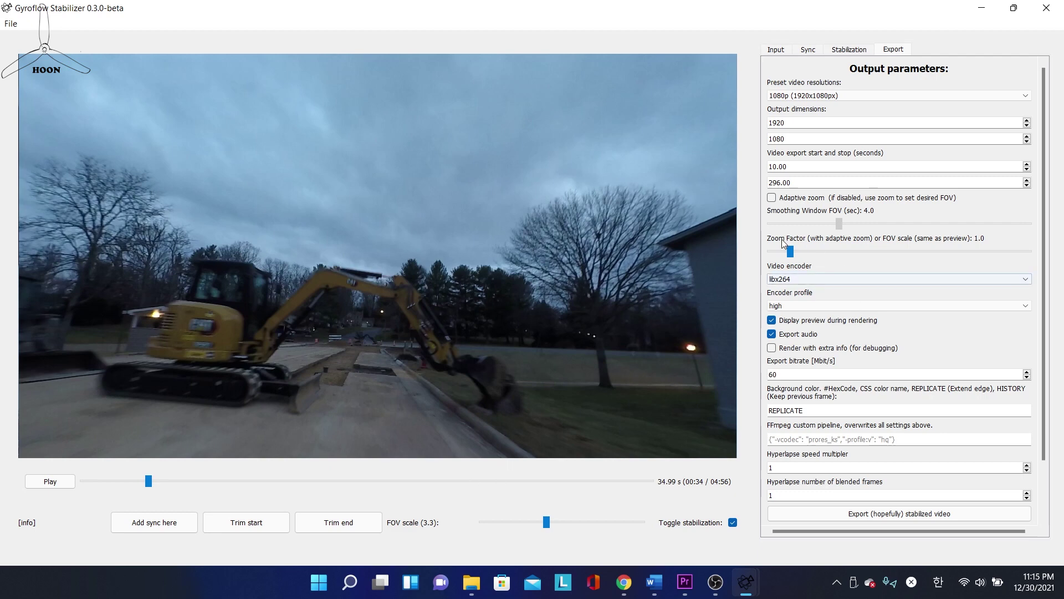
{"action": "left_click_drag", "start_coordinate": [796, 250], "coordinate": [882, 248]}
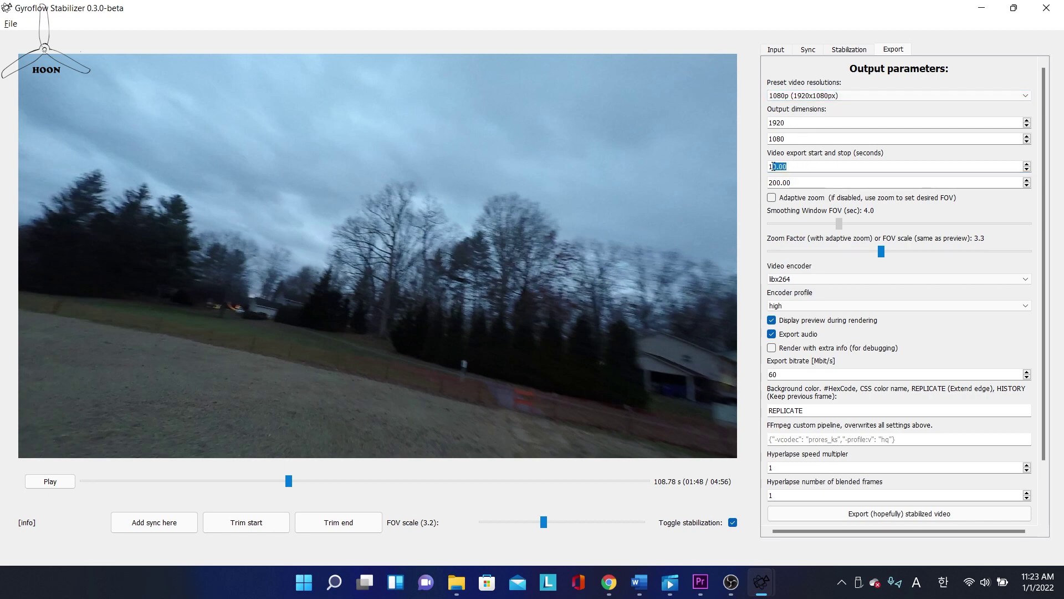
Set the video export stop to 200 seconds and turn off audio export.
{"action": "left_click_drag", "start_coordinate": [801, 183], "coordinate": [772, 183]}
{"action": "left_click", "coordinate": [800, 182]}
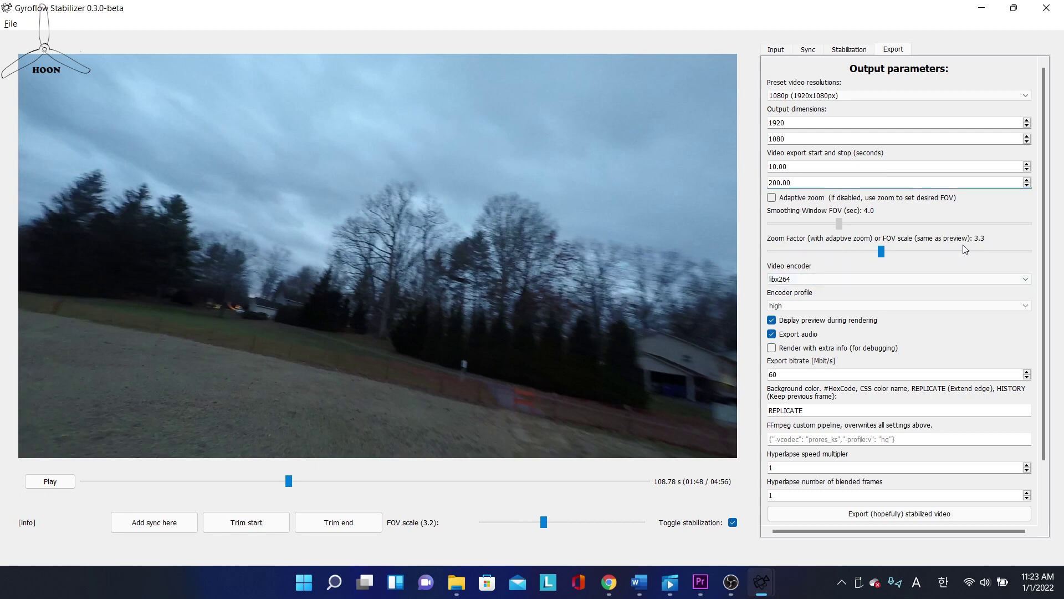
{"action": "left_click", "coordinate": [773, 335]}
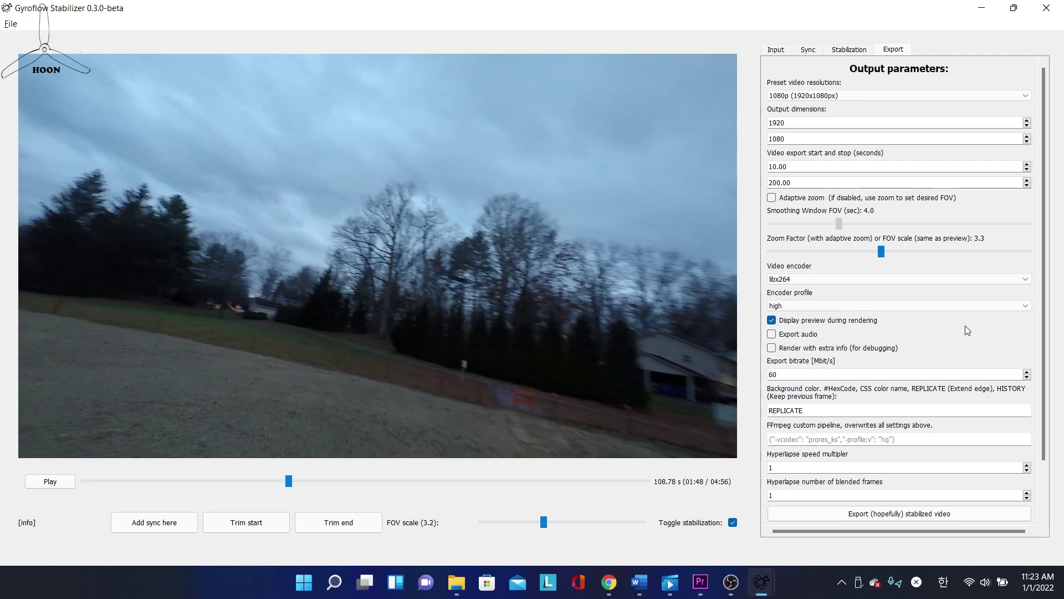
Export the stabilized video as GOPR0344_gyroflow4.MP4 in the same folder as the earlier gyroflow exports.
{"action": "scroll", "coordinate": [967, 330], "scroll_direction": "down", "scroll_amount": 2}
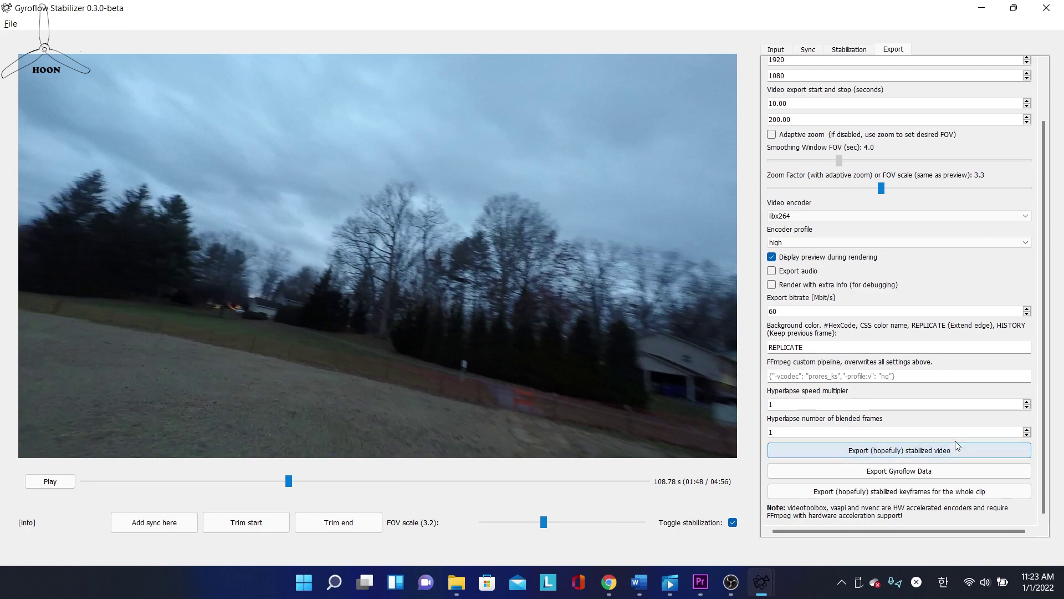
{"action": "left_click", "coordinate": [903, 450]}
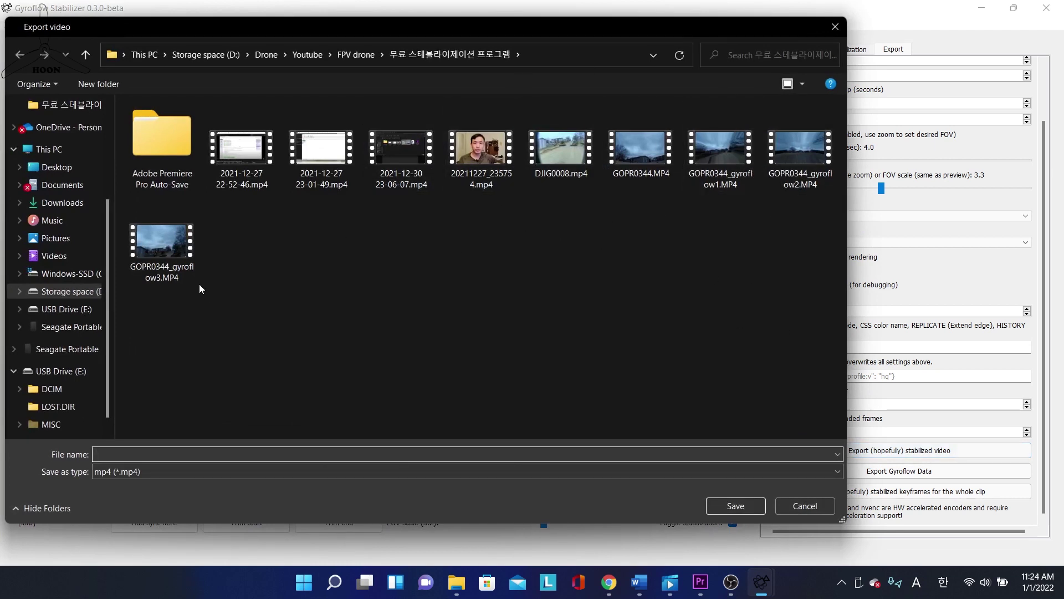
{"action": "left_click", "coordinate": [183, 266]}
{"action": "left_click", "coordinate": [175, 453]}
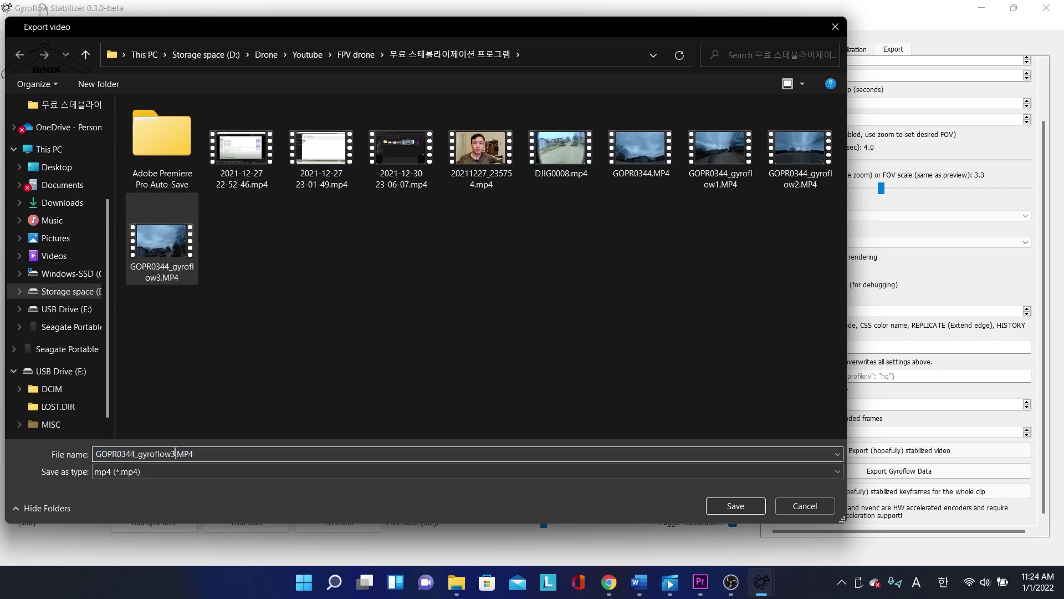
{"action": "key", "text": "BackSpace"}
{"action": "type", "text": "4"}
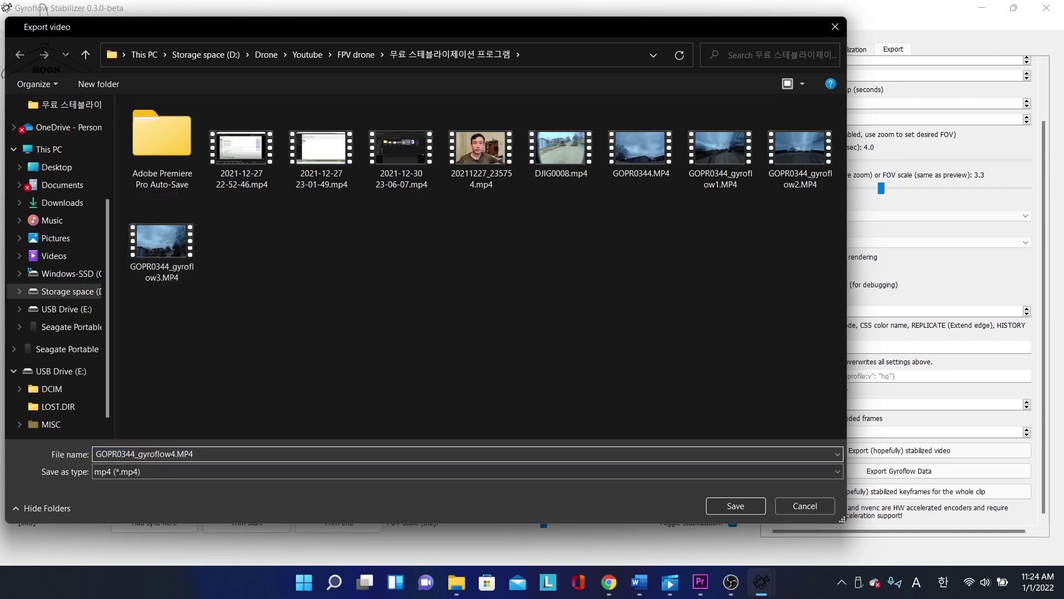
{"action": "left_click", "coordinate": [735, 505]}
Bring up the Gyroflow console window and check the rendering progress of the export.
{"action": "mouse_move", "coordinate": [762, 582]}
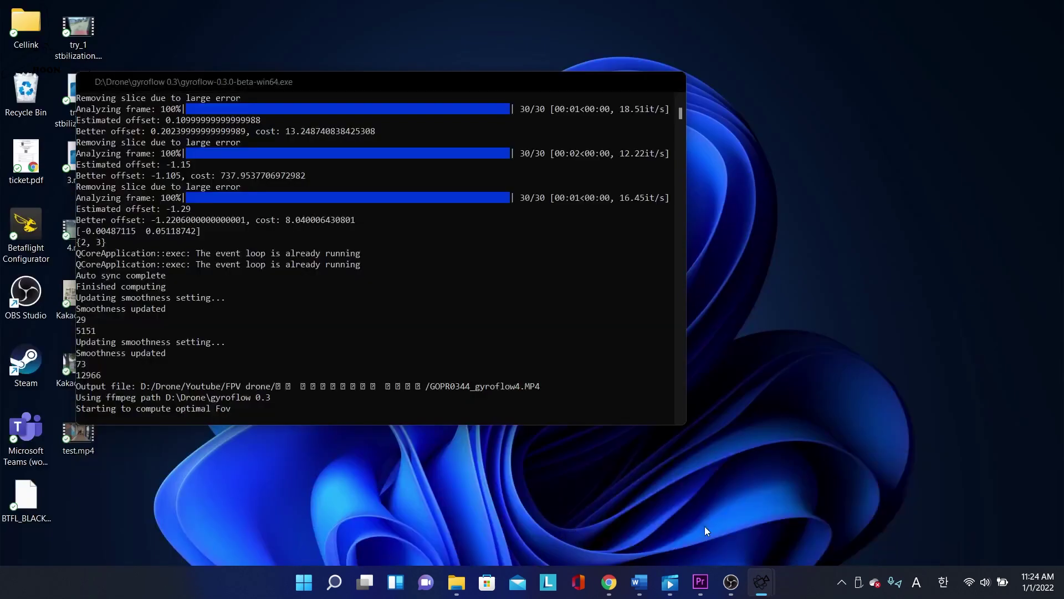
{"action": "left_click", "coordinate": [704, 526]}
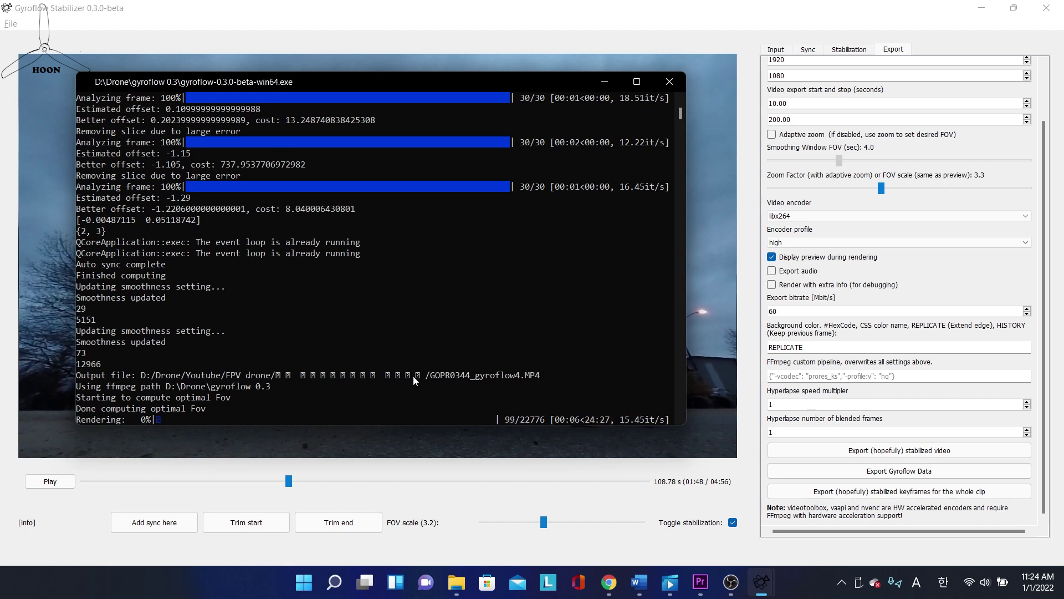
{"action": "left_click_drag", "start_coordinate": [388, 81], "coordinate": [441, 101]}
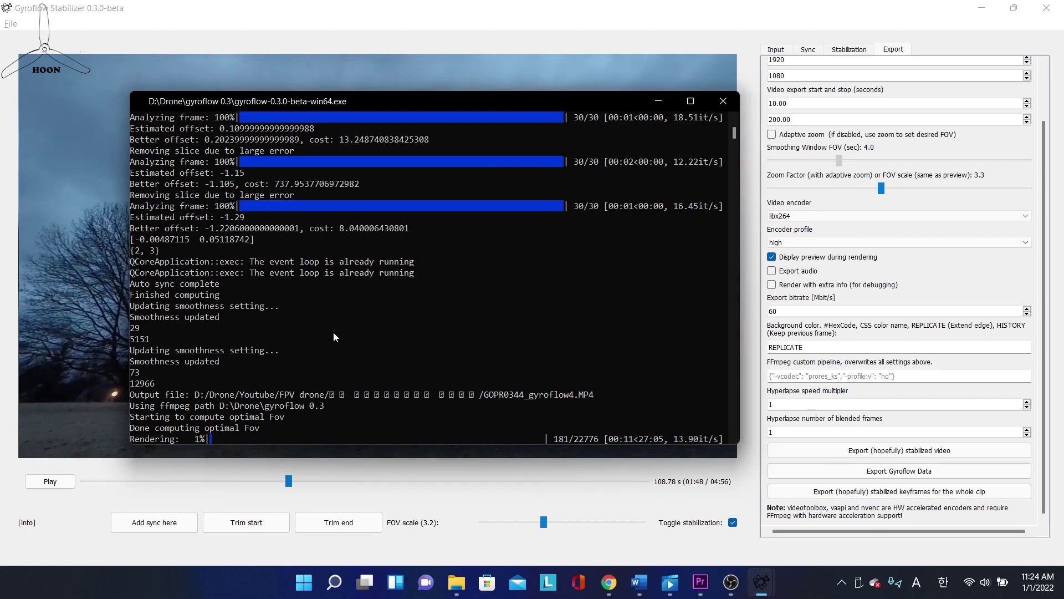
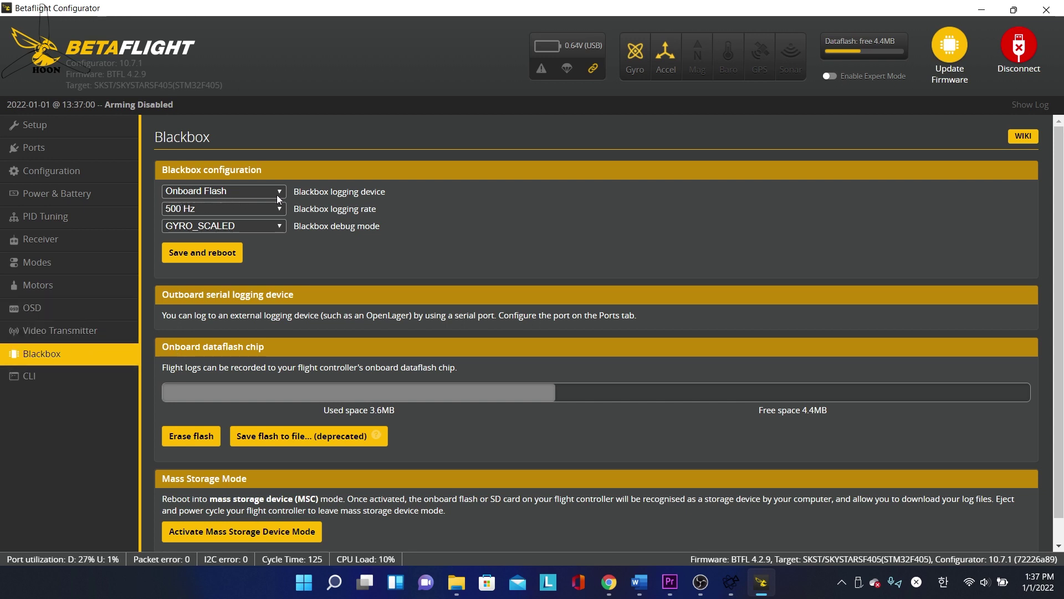
In Betaflight Configurator, check the blackbox logging rate options, try the PIDLOOP debug mode, and restore GYRO_SCALED.
{"action": "left_click", "coordinate": [205, 208]}
{"action": "left_click", "coordinate": [347, 232]}
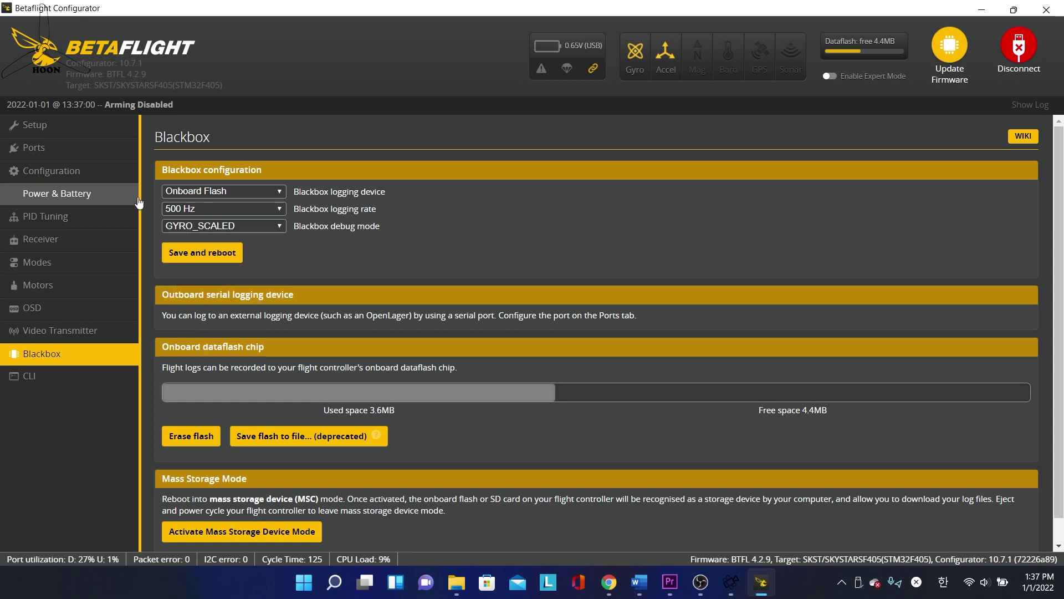
{"action": "left_click", "coordinate": [253, 226]}
{"action": "left_click", "coordinate": [209, 296]}
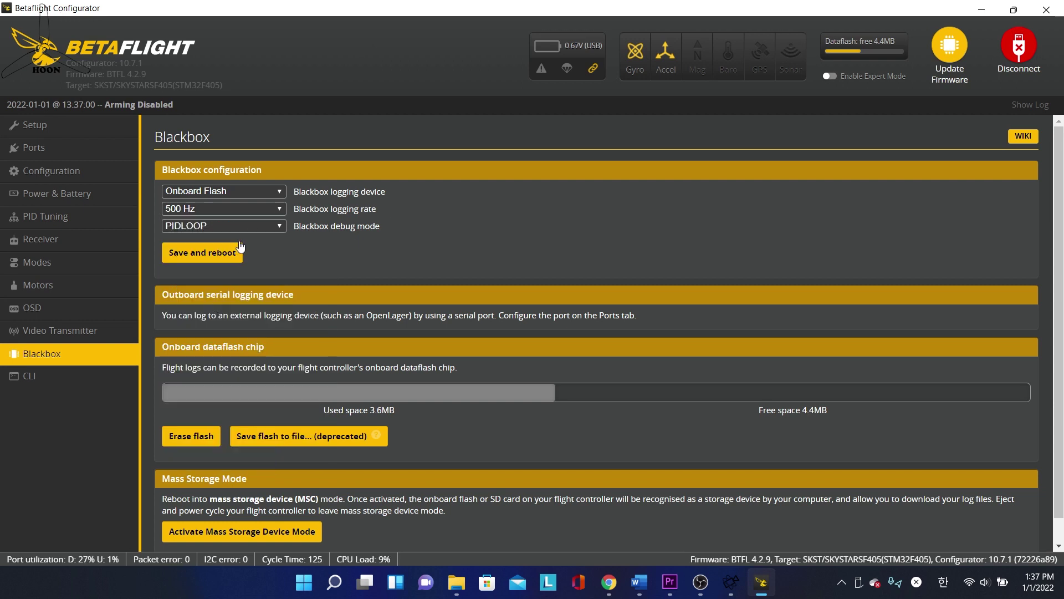
{"action": "left_click", "coordinate": [238, 225]}
{"action": "left_click", "coordinate": [188, 306]}
Save the onboard flash log to the Desktop as BTFL_BLACKBOX_LOG_20220101_133821.BBL.
{"action": "scroll", "coordinate": [300, 341], "scroll_direction": "down", "scroll_amount": 1}
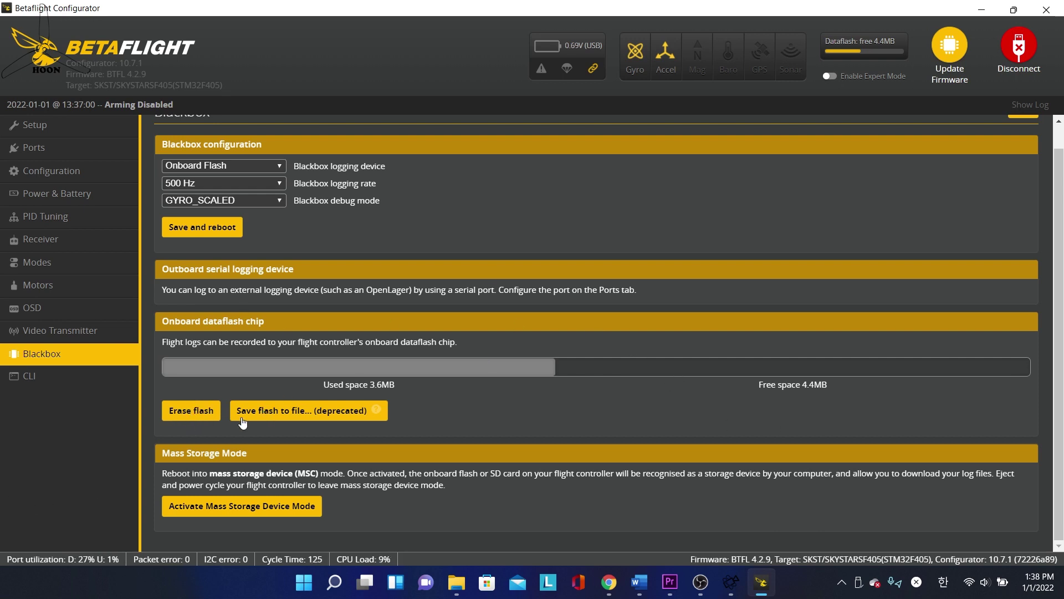
{"action": "left_click", "coordinate": [266, 413]}
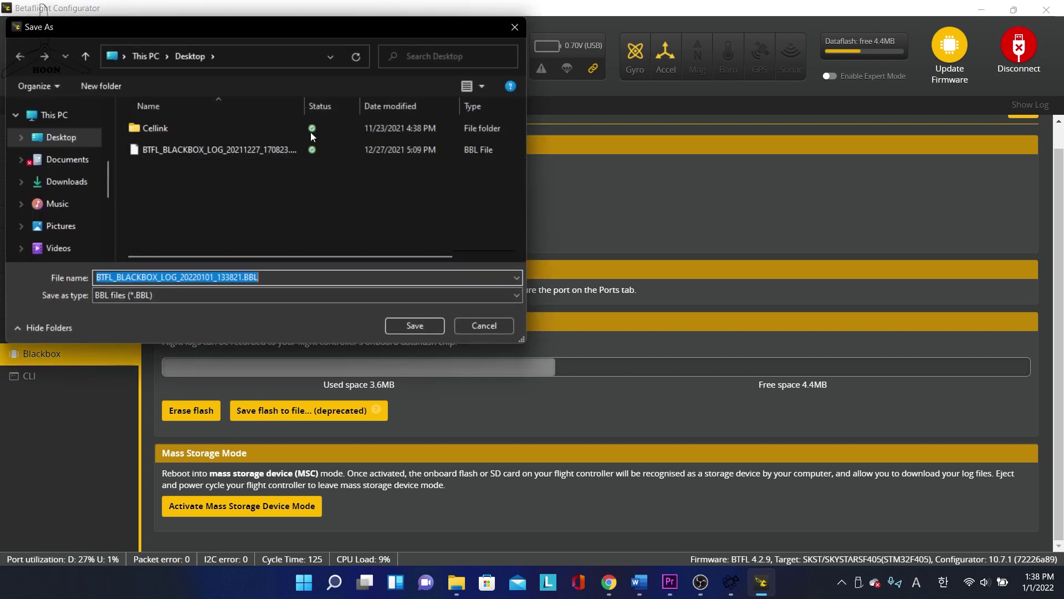
{"action": "left_click", "coordinate": [415, 325]}
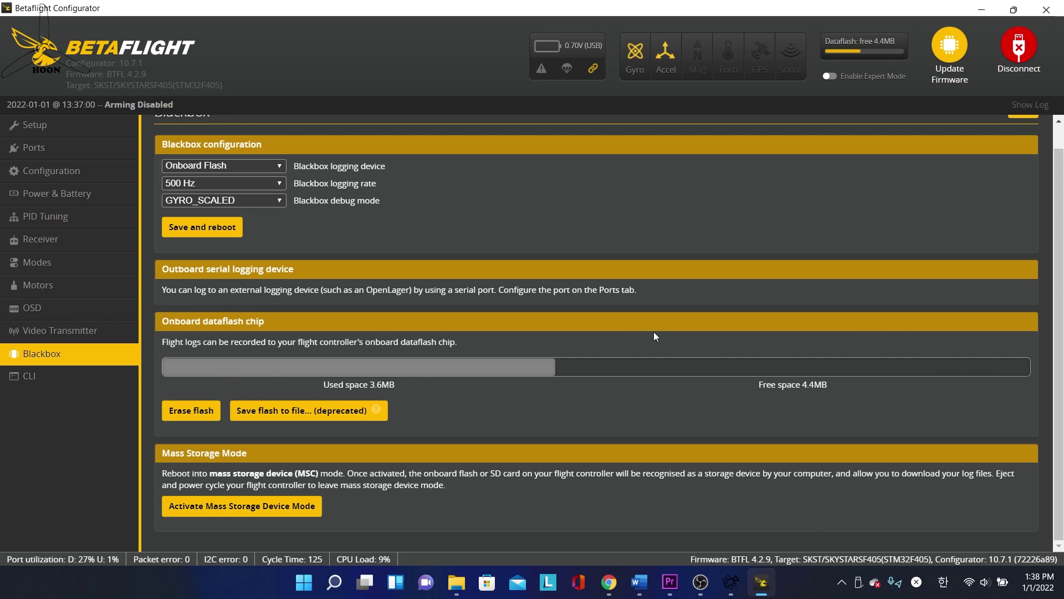
Disconnect the flight controller and switch from Betaflight Configurator to the Gyroflow launcher.
{"action": "left_click", "coordinate": [1018, 48]}
{"action": "left_click", "coordinate": [985, 10]}
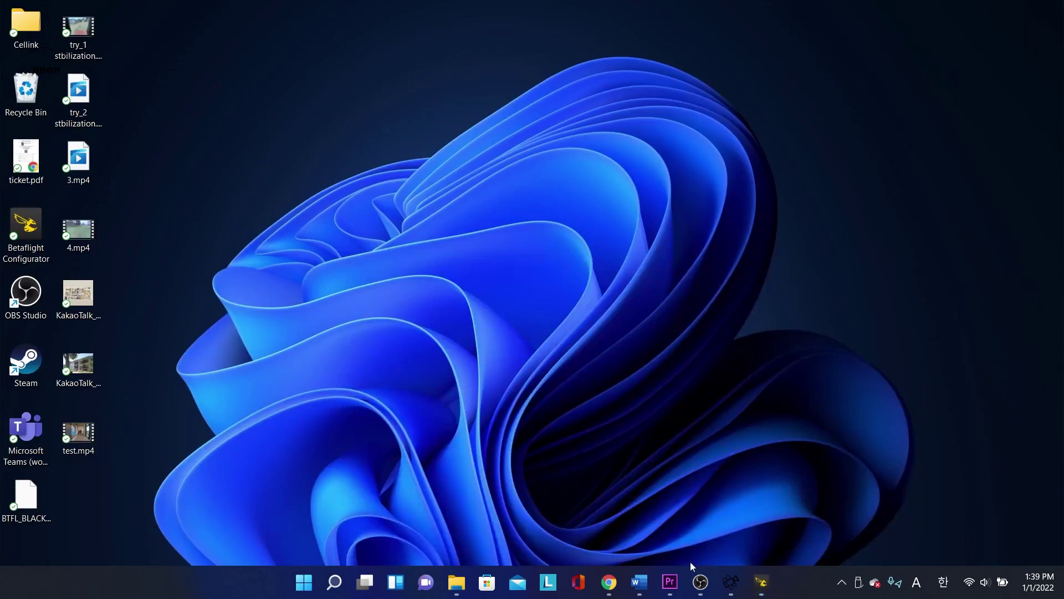
{"action": "left_click", "coordinate": [790, 524]}
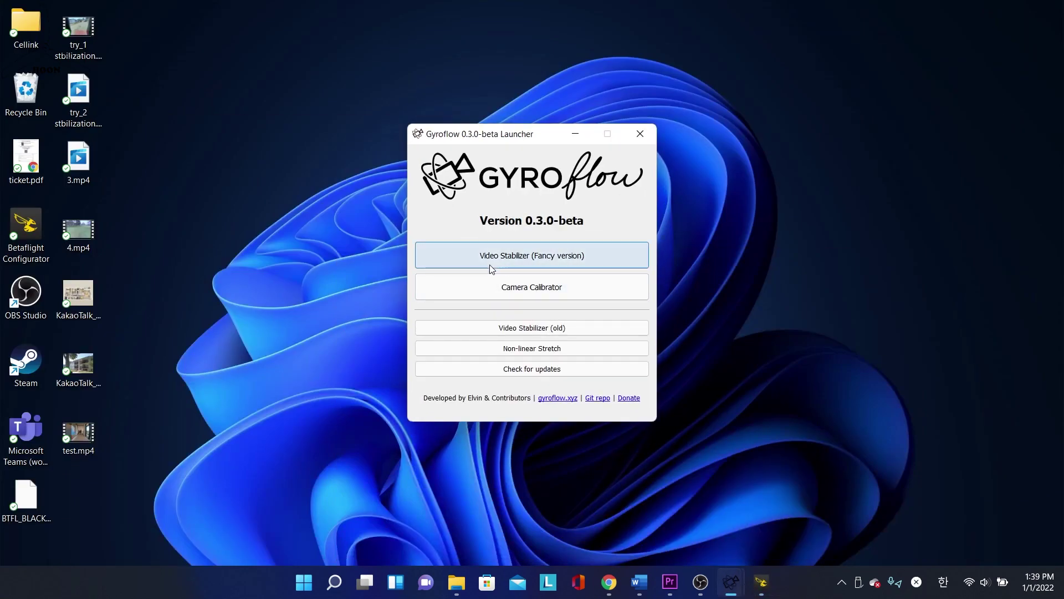
Launch the fancy version of the Video Stabilizer and load the video file DJIG0008.mp4.
{"action": "left_click", "coordinate": [582, 259]}
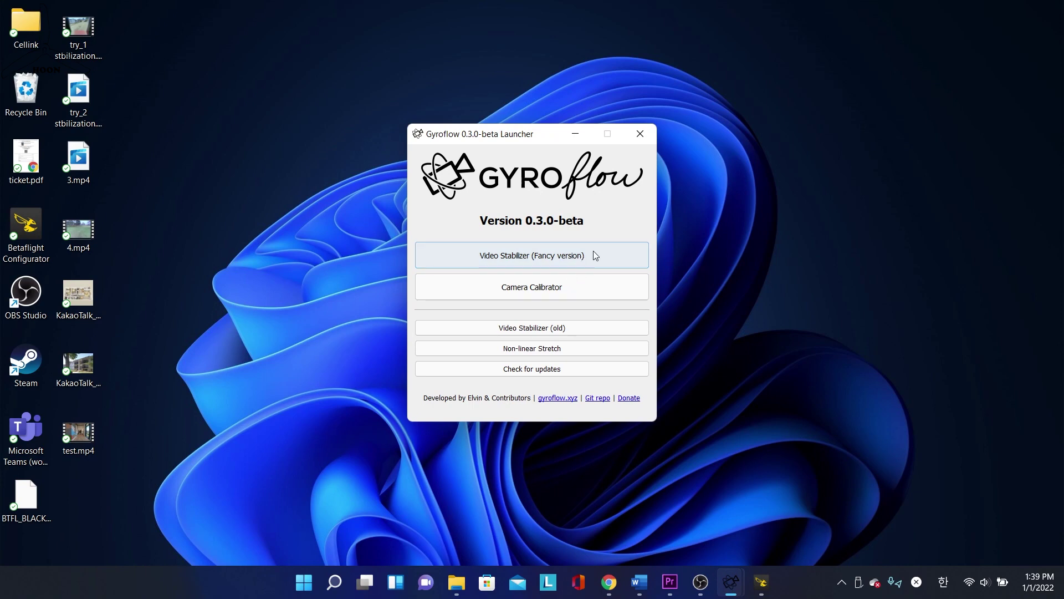
{"action": "left_click", "coordinate": [986, 139]}
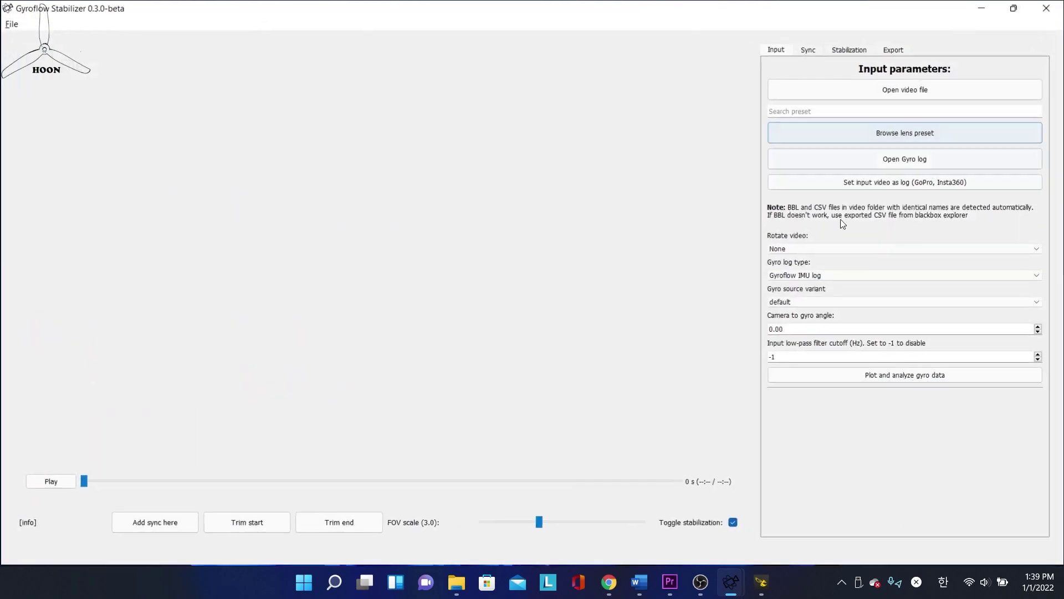
{"action": "left_click", "coordinate": [839, 96]}
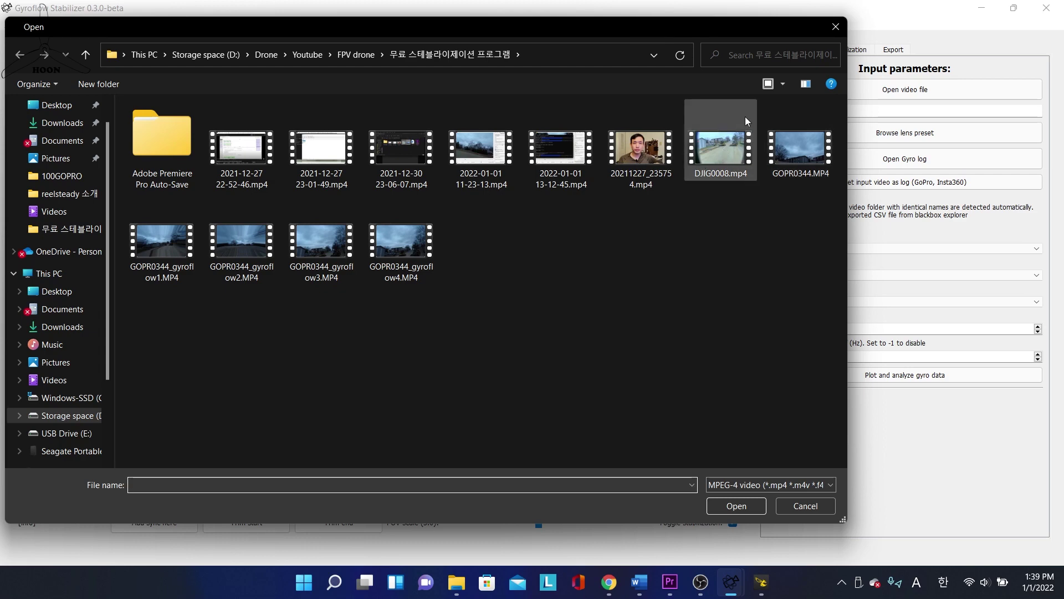
{"action": "double_click", "coordinate": [722, 141]}
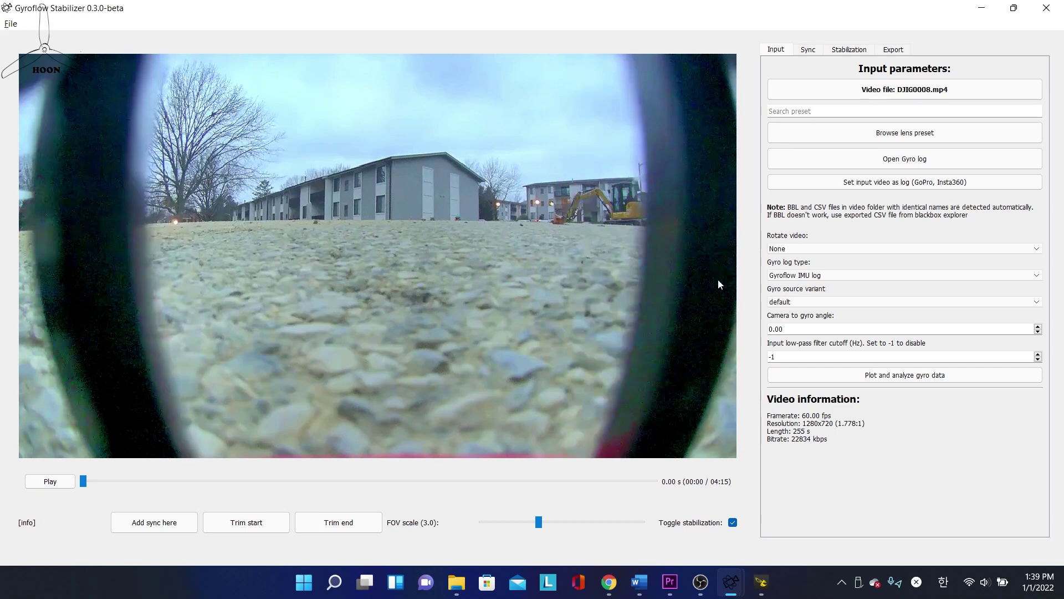
Search the lens presets for "dji" and load DJI_DJI_FPV_Air_Unit_1080p_16by9.json.
{"action": "left_click", "coordinate": [805, 111]}
{"action": "type", "text": "dji"}
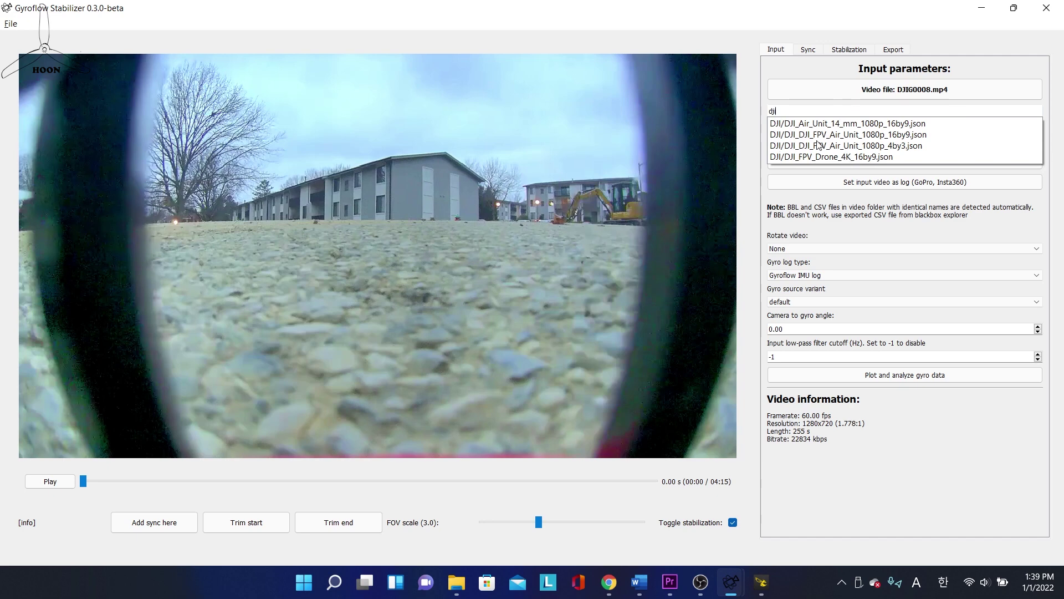
{"action": "left_click", "coordinate": [906, 137]}
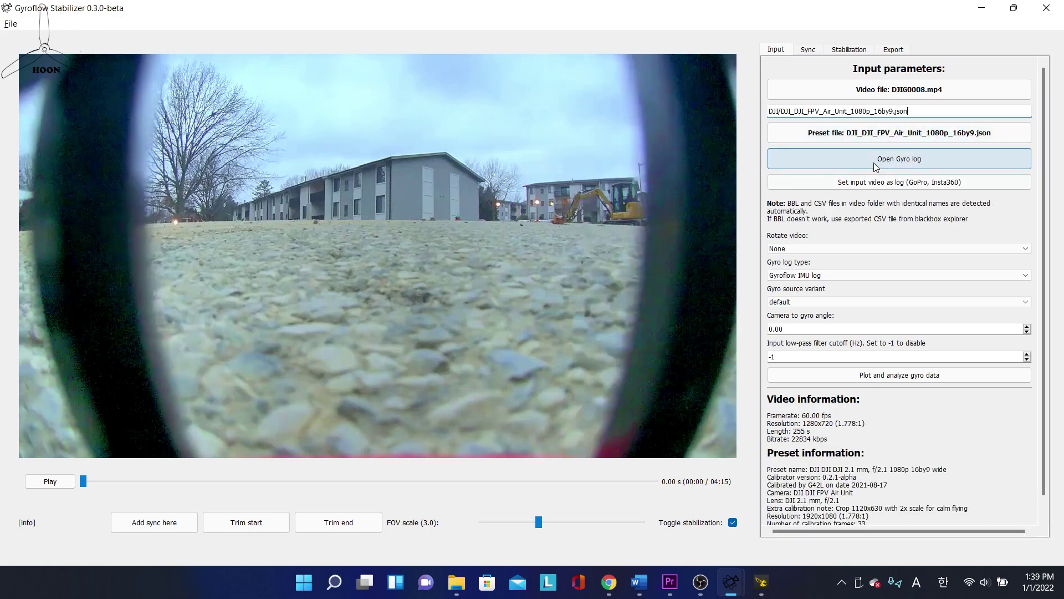
Load the blackbox log BTFL_BLACKBOX_LOG_20211227_170823.BBL from the Desktop as the gyro data.
{"action": "left_click", "coordinate": [892, 157]}
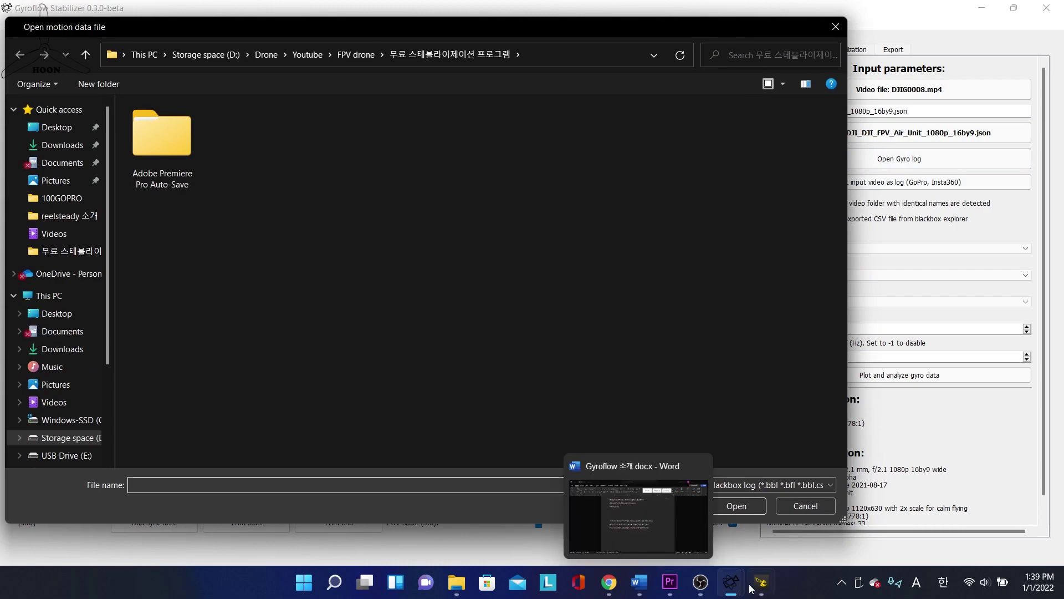
{"action": "left_click", "coordinate": [761, 591]}
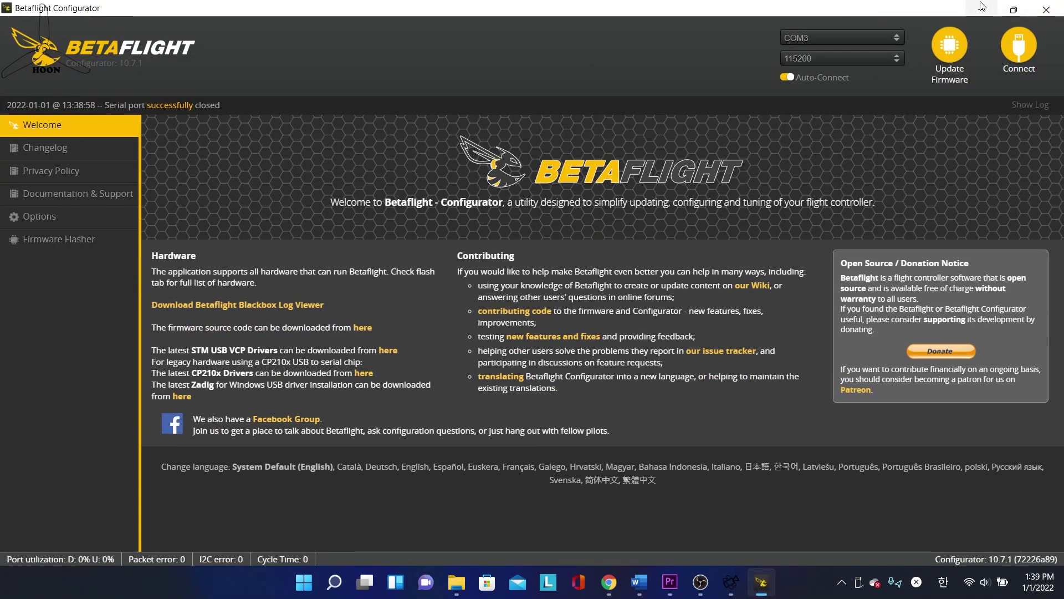
{"action": "left_click", "coordinate": [981, 6]}
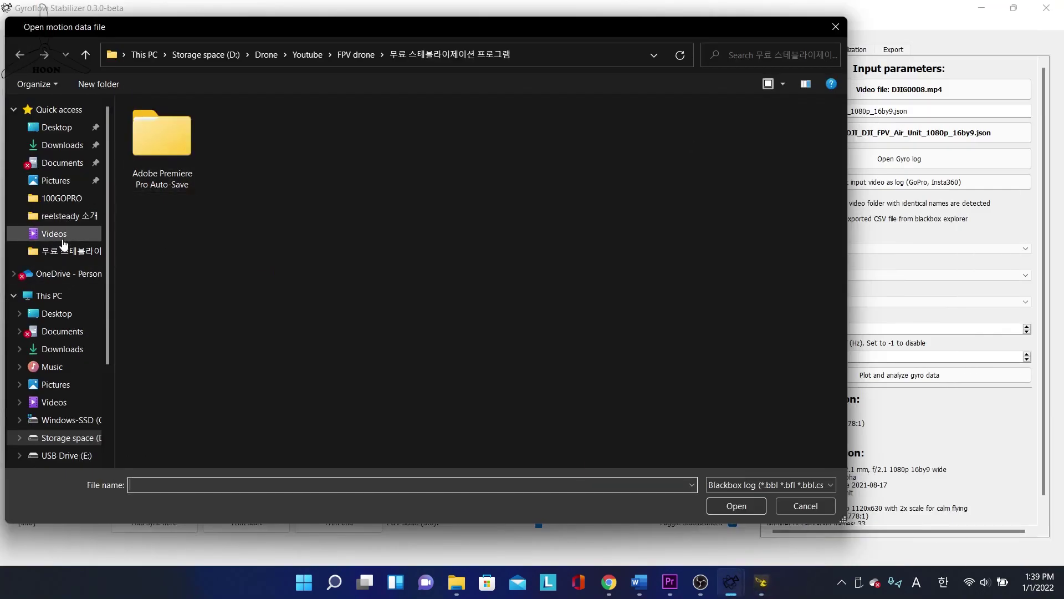
{"action": "left_click", "coordinate": [53, 128]}
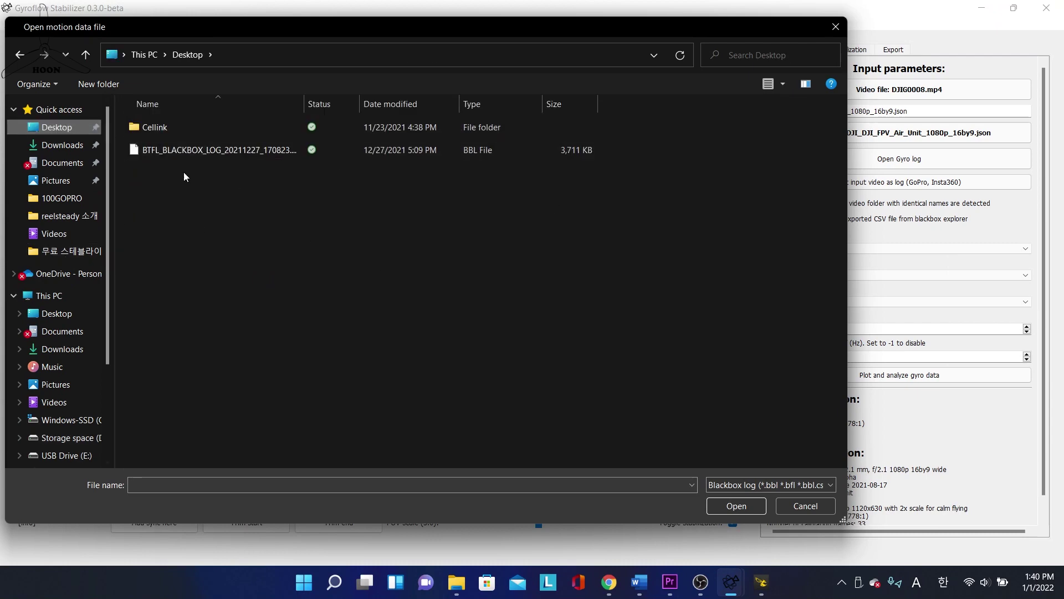
{"action": "double_click", "coordinate": [234, 150]}
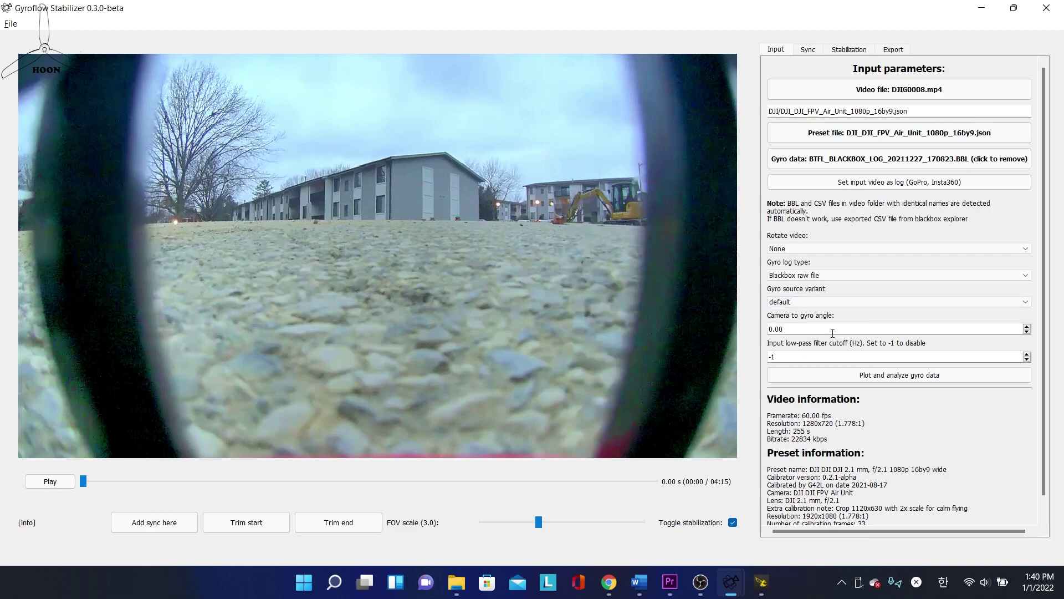
Check the camera to gyro angle, plot the loaded gyro data for inspection, and close the figure.
{"action": "left_click_drag", "start_coordinate": [834, 333], "coordinate": [743, 335]}
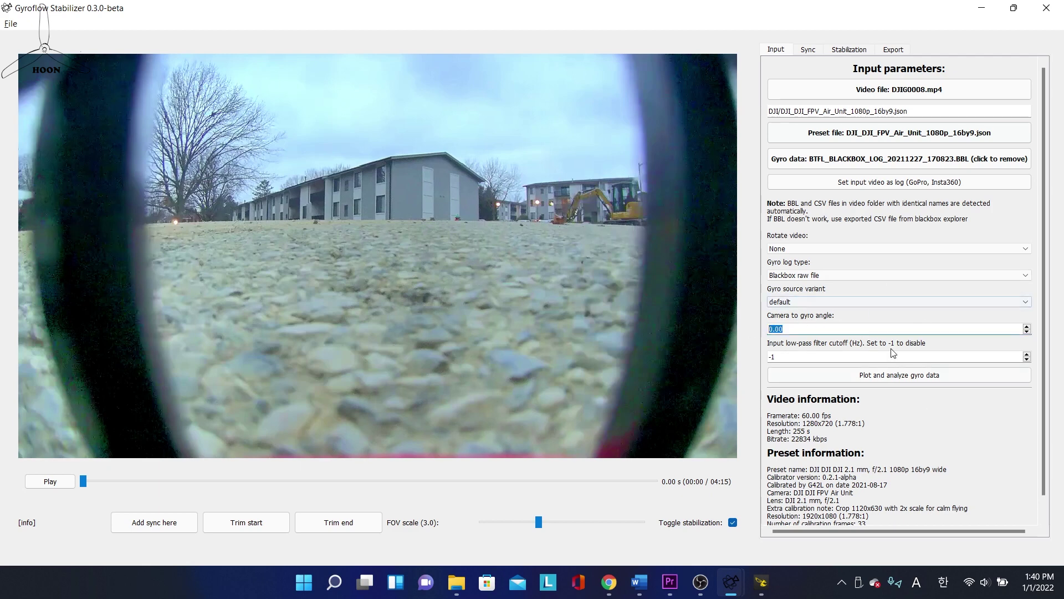
{"action": "left_click", "coordinate": [878, 378]}
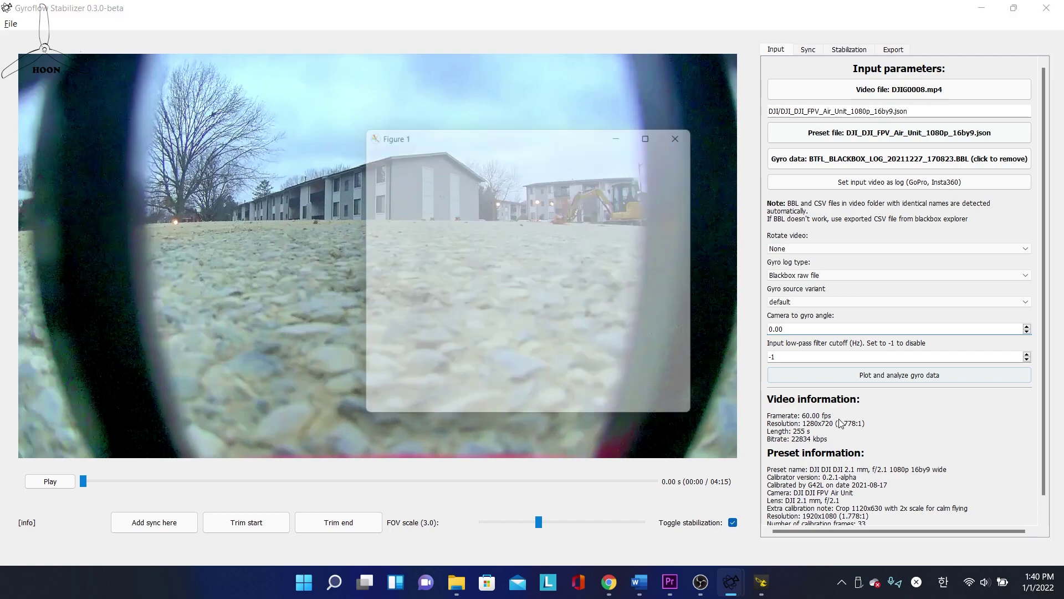
{"action": "scroll", "coordinate": [839, 418], "scroll_direction": "down", "scroll_amount": 1}
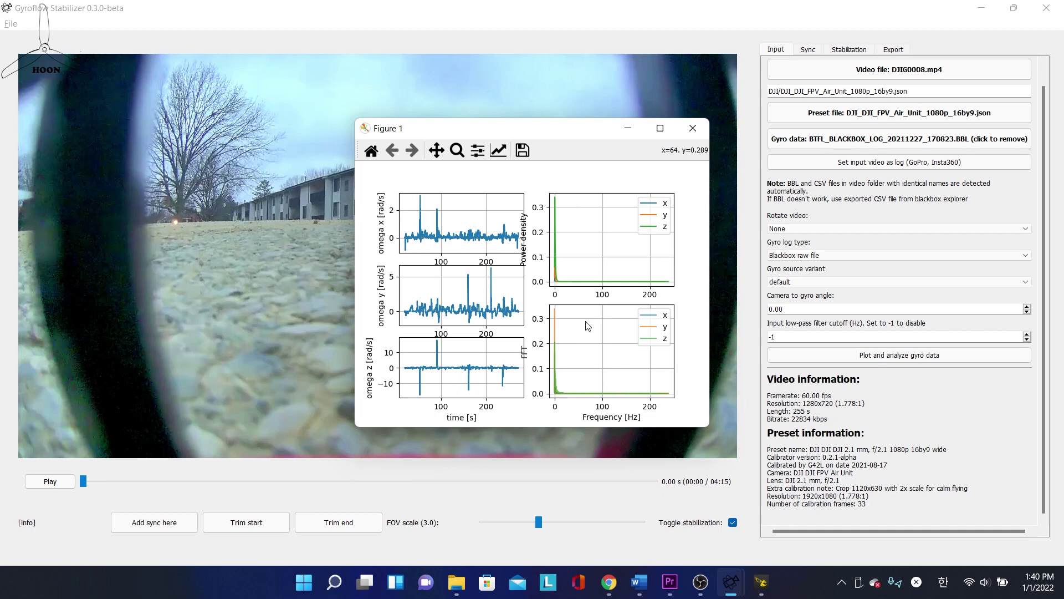
{"action": "left_click", "coordinate": [691, 129]}
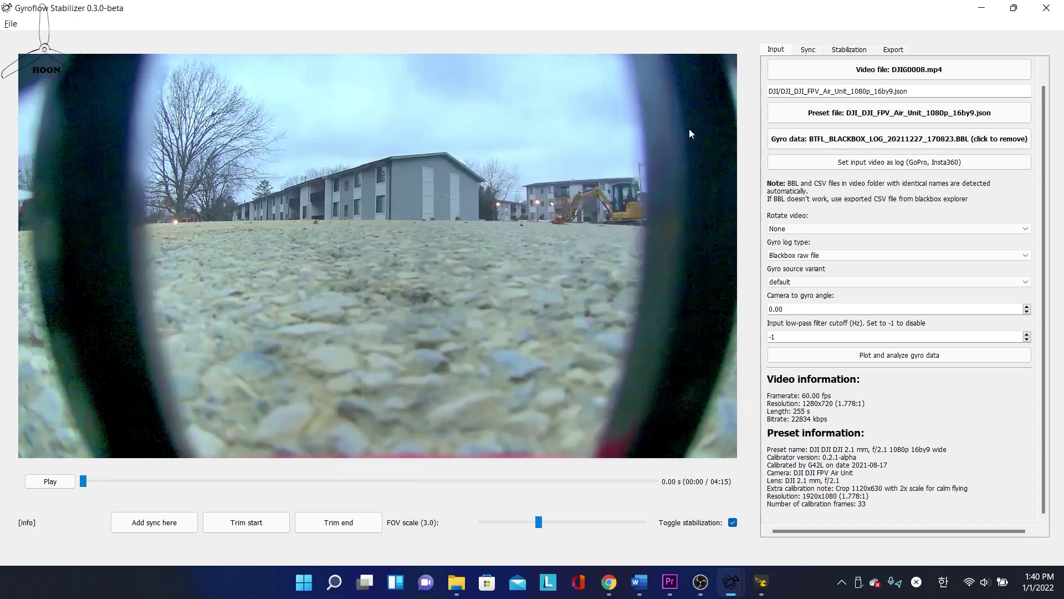
Run auto sync on the clip with a 10-second sync search size and zero initial gyro offset.
{"action": "left_click", "coordinate": [807, 49]}
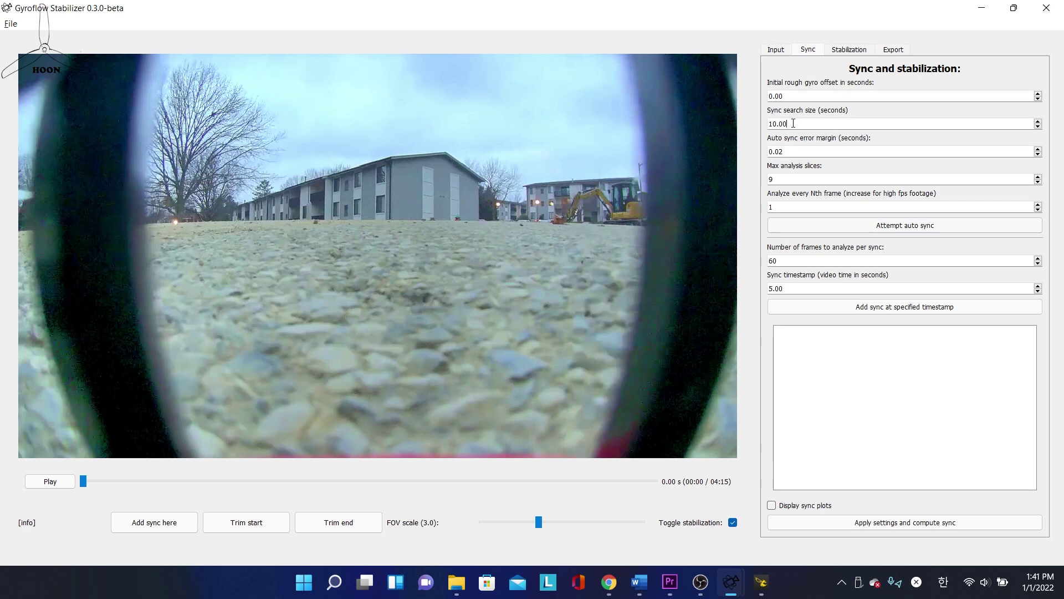
{"action": "left_click_drag", "start_coordinate": [793, 123], "coordinate": [744, 125]}
{"action": "left_click_drag", "start_coordinate": [814, 122], "coordinate": [767, 124]}
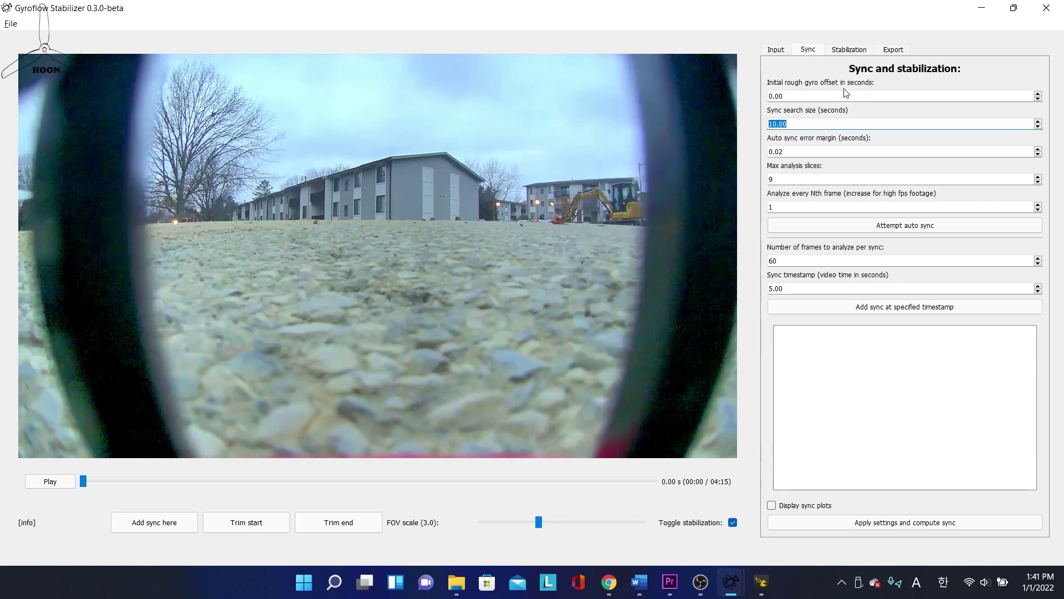
{"action": "left_click", "coordinate": [775, 87]}
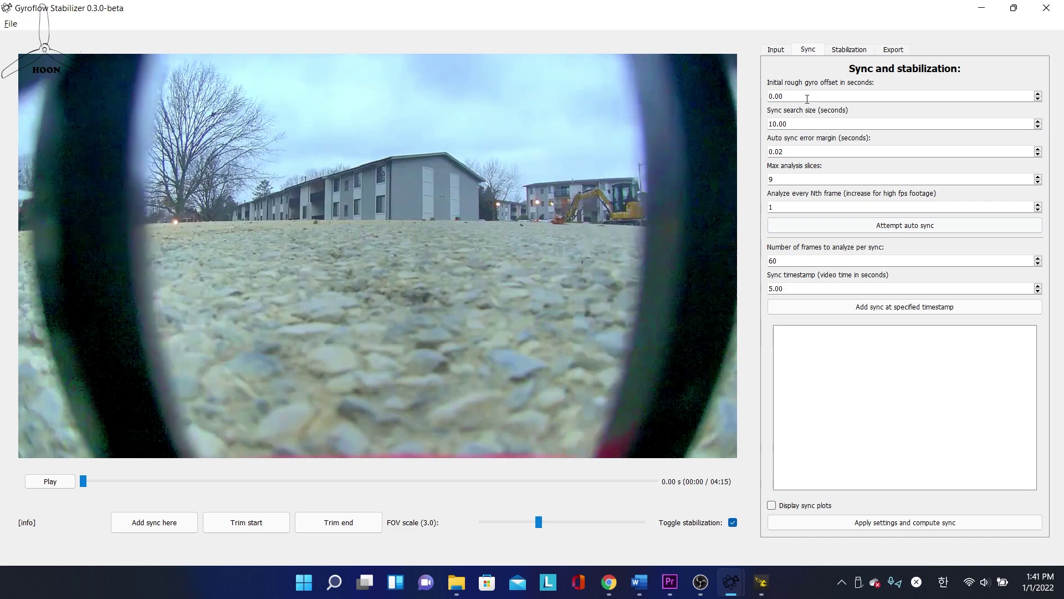
{"action": "left_click", "coordinate": [805, 94]}
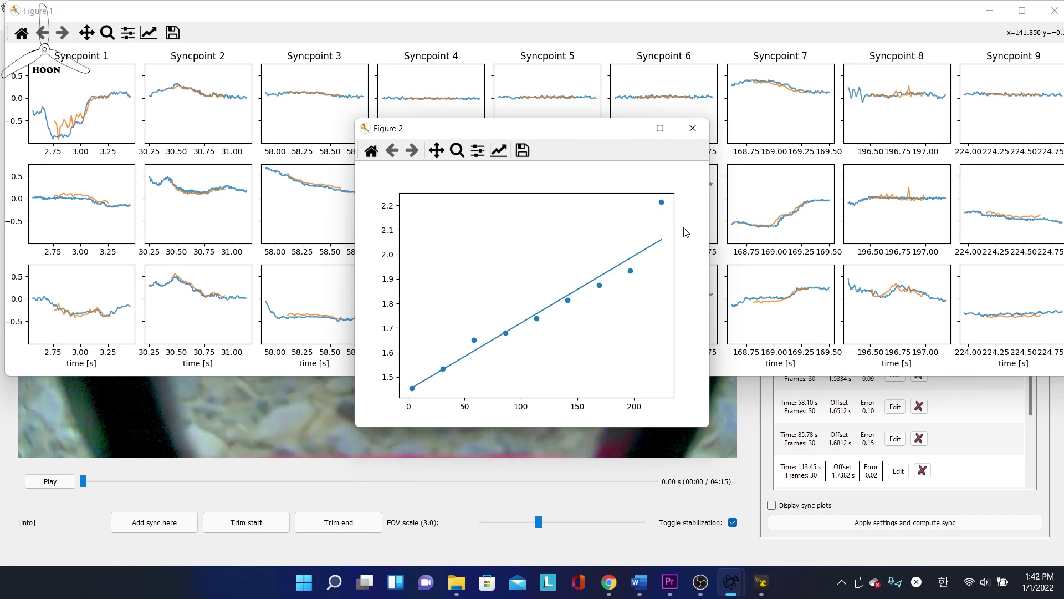
Examine the sync point curves and the offset fit plot, and minimize both figure windows.
{"action": "left_click", "coordinate": [603, 25]}
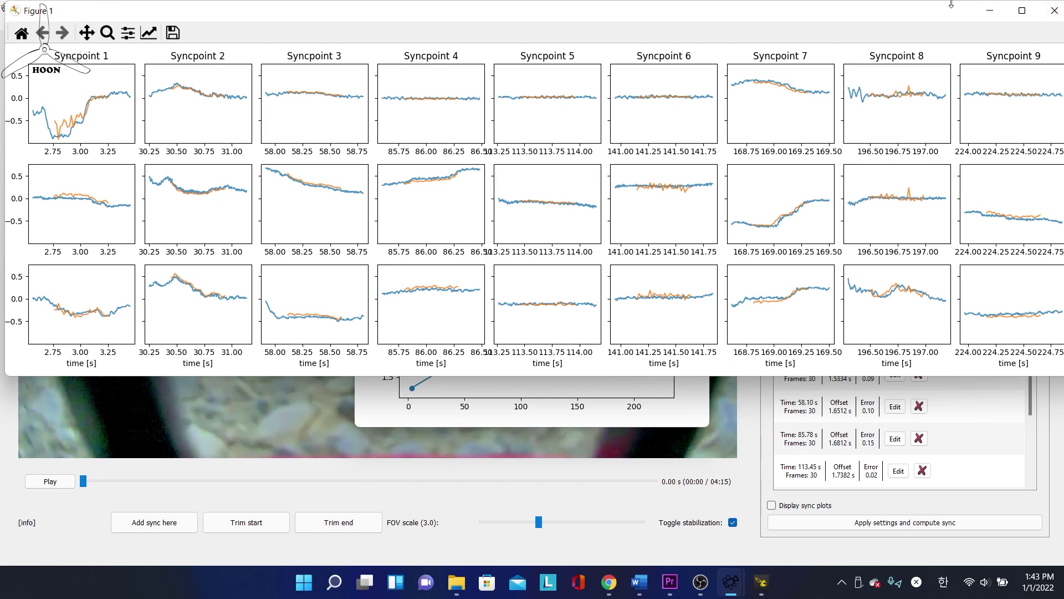
{"action": "left_click", "coordinate": [991, 10]}
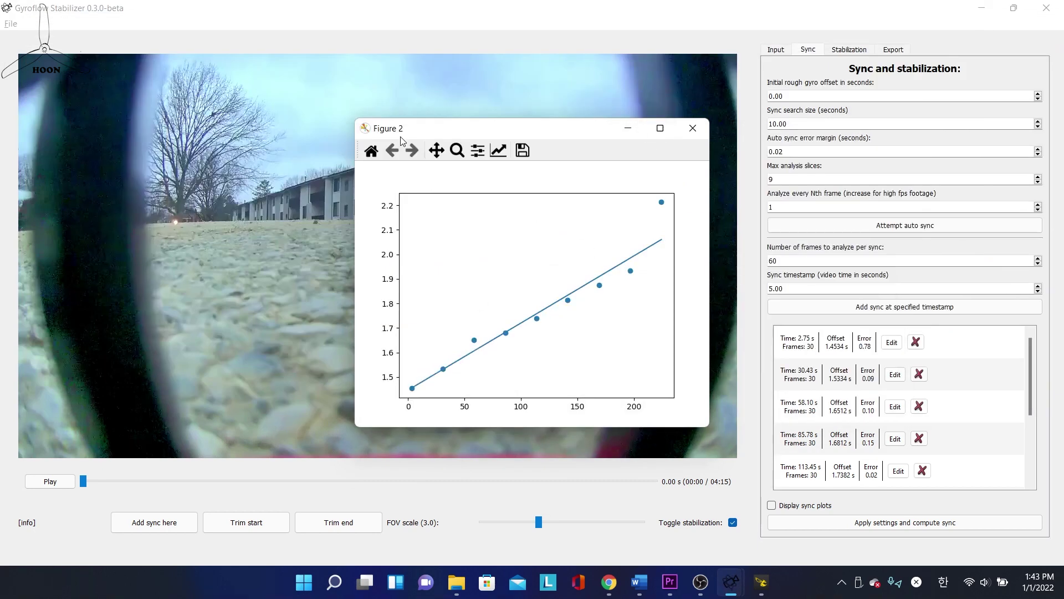
{"action": "left_click", "coordinate": [628, 128]}
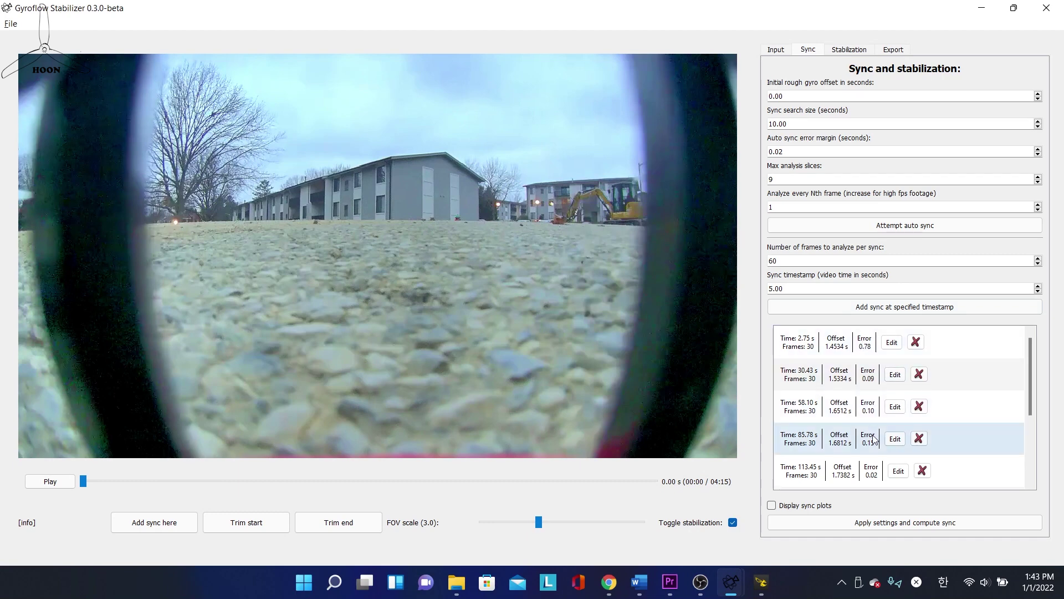
Show the smoothing settings and preview the stabilized footage from the start and from about 30 seconds.
{"action": "left_click", "coordinate": [847, 51]}
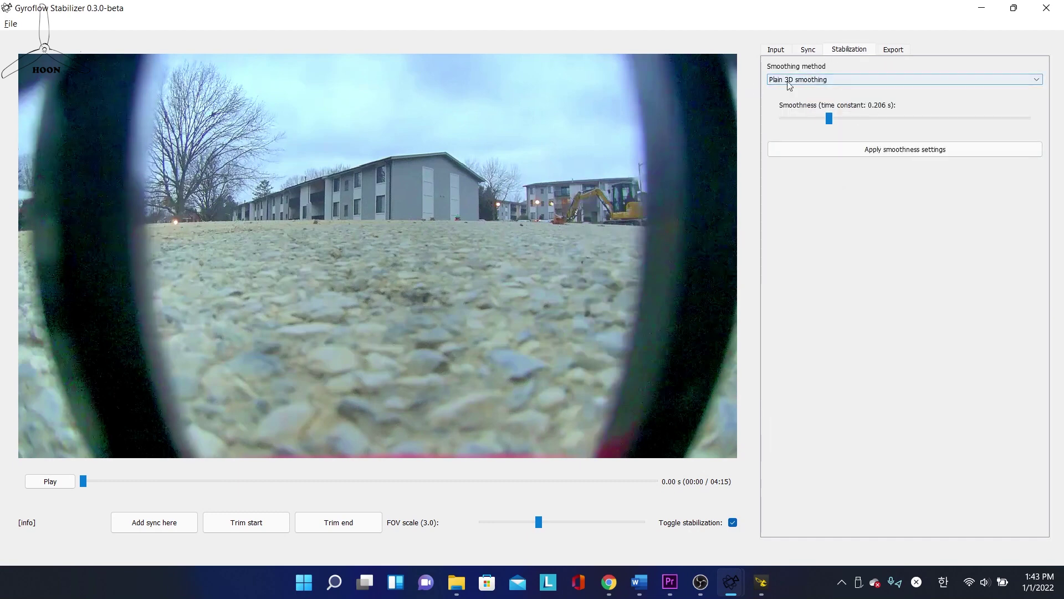
{"action": "left_click", "coordinate": [50, 482]}
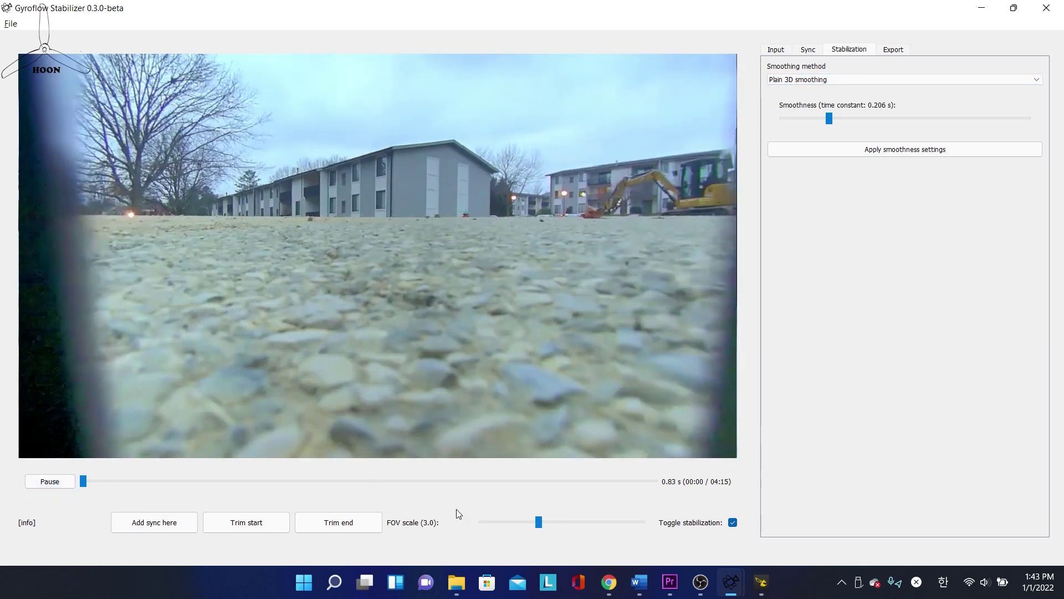
{"action": "left_click", "coordinate": [48, 481]}
{"action": "left_click_drag", "start_coordinate": [85, 481], "coordinate": [150, 481]}
{"action": "left_click", "coordinate": [50, 481]}
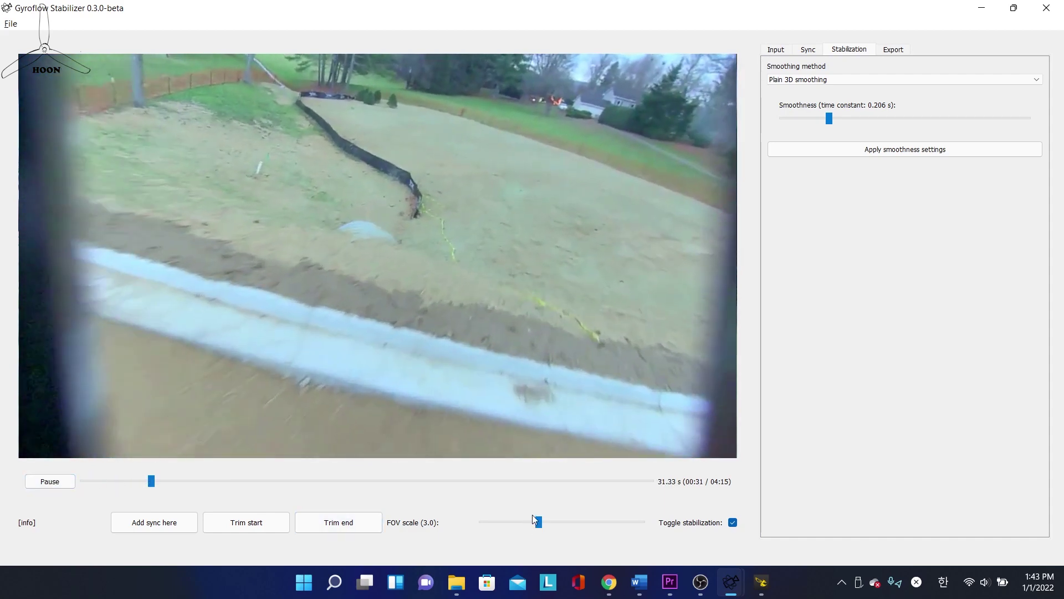
Try a preview FOV scale of 3.9, set it to 1.6, and play the footage up to about 52 seconds.
{"action": "left_click_drag", "start_coordinate": [533, 520], "coordinate": [561, 521]}
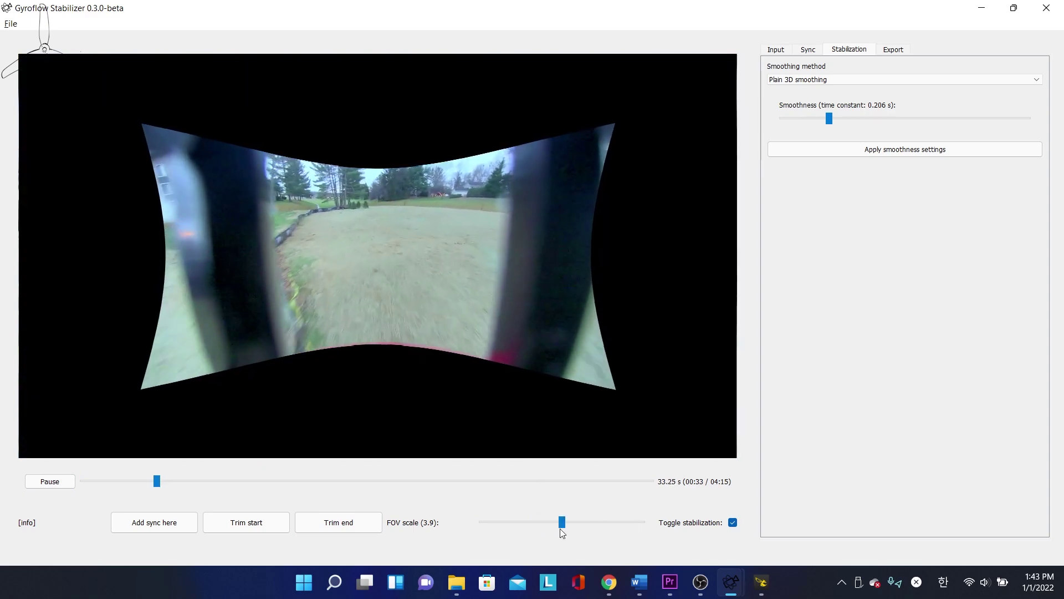
{"action": "key", "text": "space"}
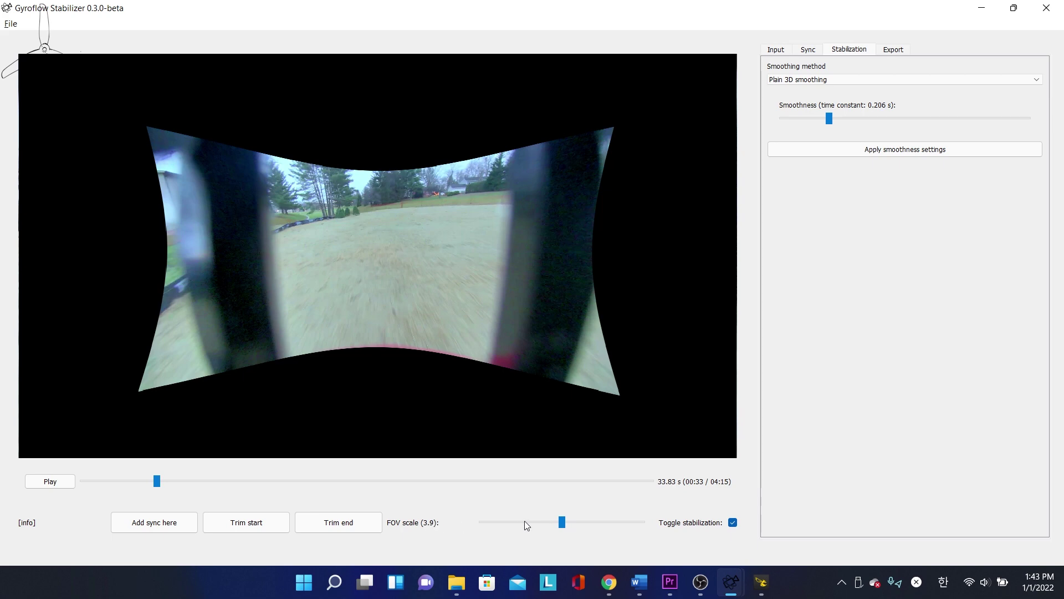
{"action": "left_click_drag", "start_coordinate": [550, 525], "coordinate": [501, 523]}
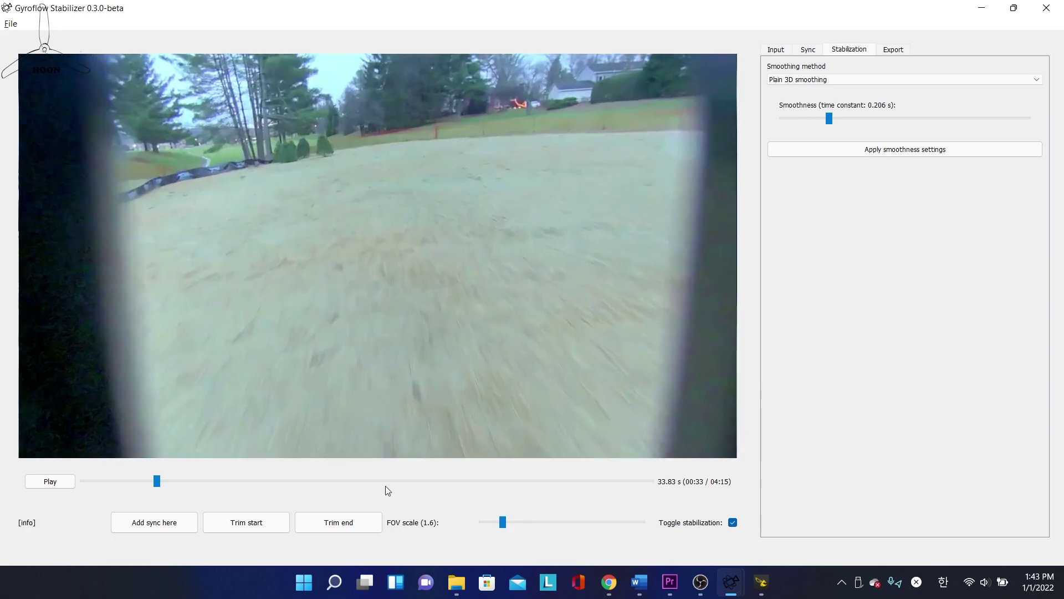
{"action": "left_click", "coordinate": [40, 485]}
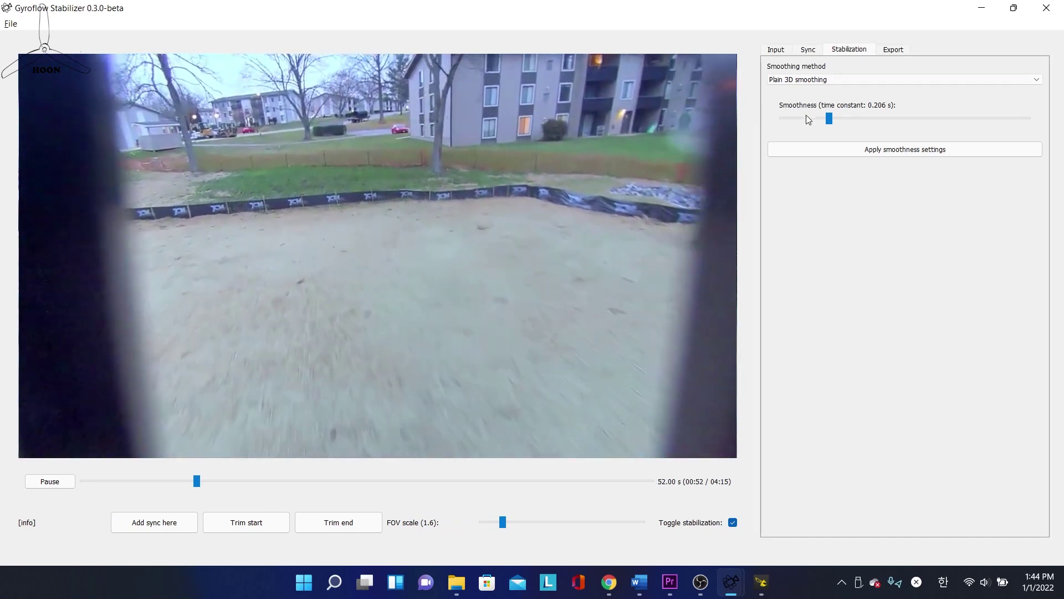
{"action": "key", "text": "space"}
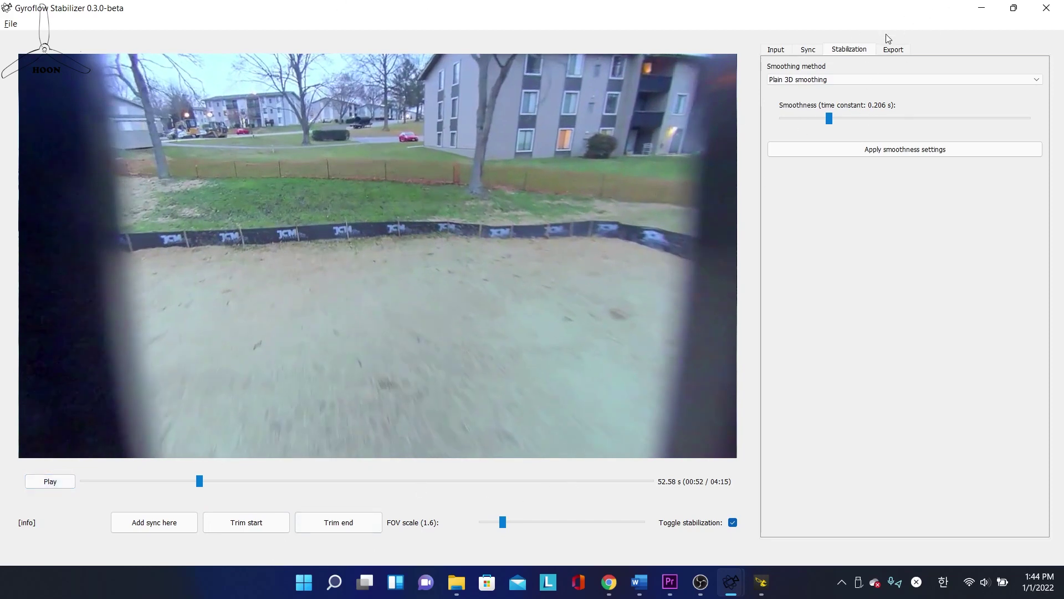
Set the export resolution preset to 1080p (1920x1080px) and the export start time to 10 seconds.
{"action": "left_click", "coordinate": [891, 49]}
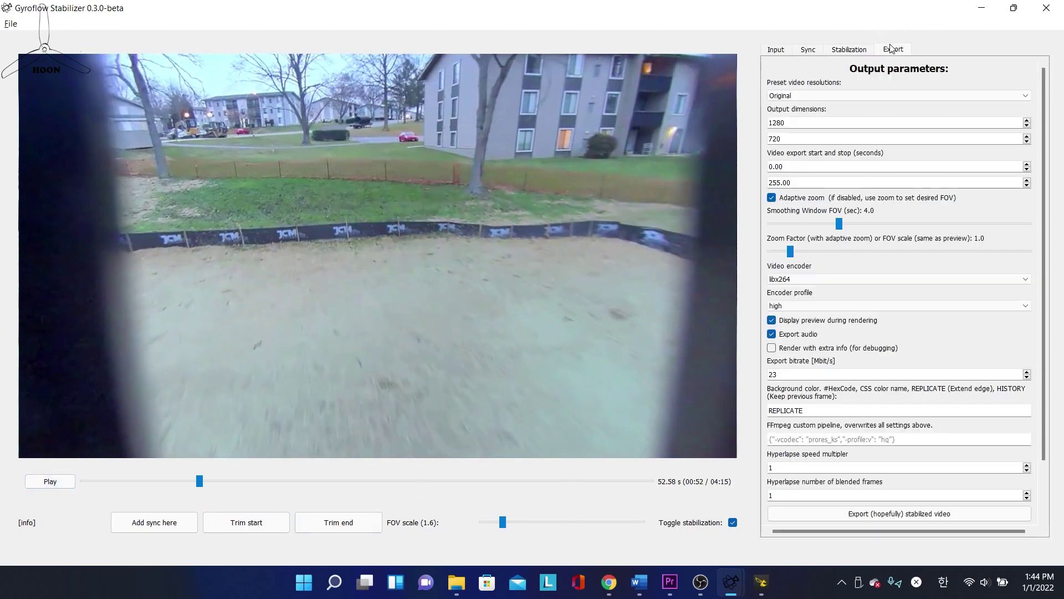
{"action": "left_click", "coordinate": [802, 95]}
{"action": "left_click", "coordinate": [801, 139]}
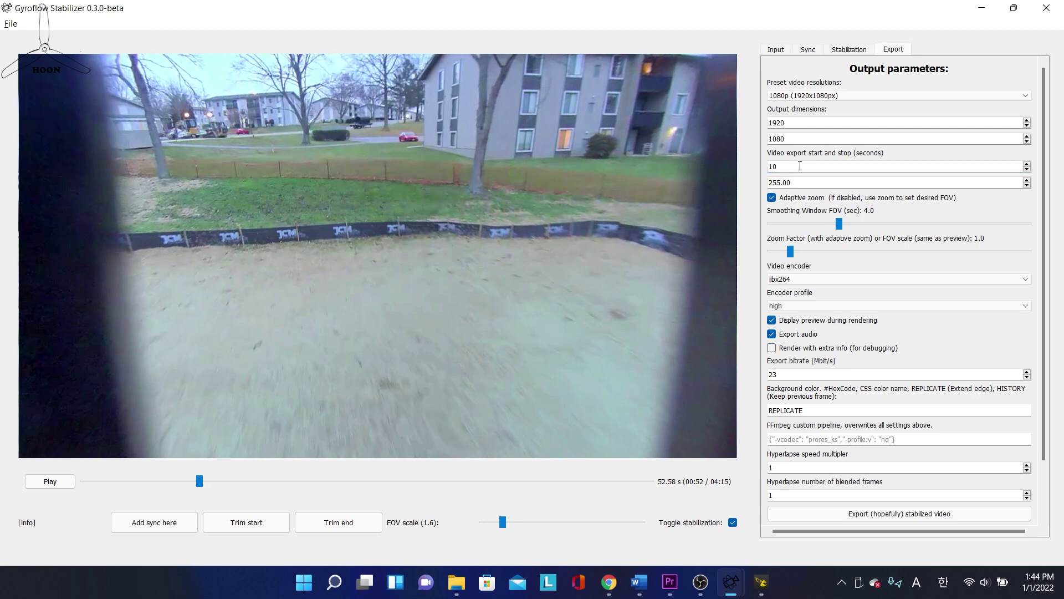
{"action": "left_click", "coordinate": [800, 166]}
Turn off adaptive zoom and audio export, and set the export FOV scale to 1.6.
{"action": "left_click", "coordinate": [774, 199]}
{"action": "left_click_drag", "start_coordinate": [812, 255], "coordinate": [815, 252]}
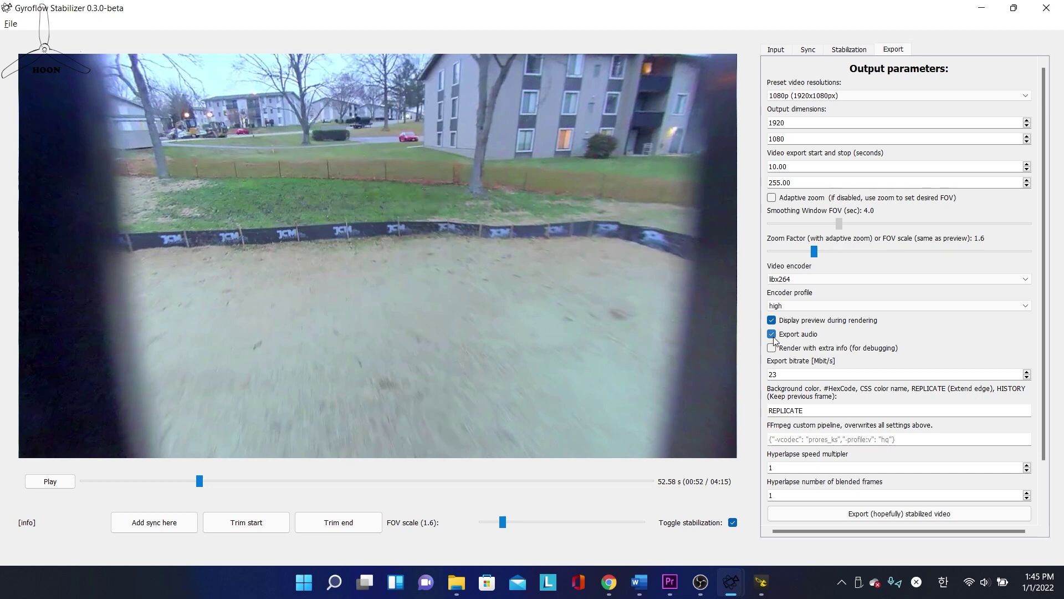
{"action": "scroll", "coordinate": [931, 333], "scroll_direction": "down", "scroll_amount": 2}
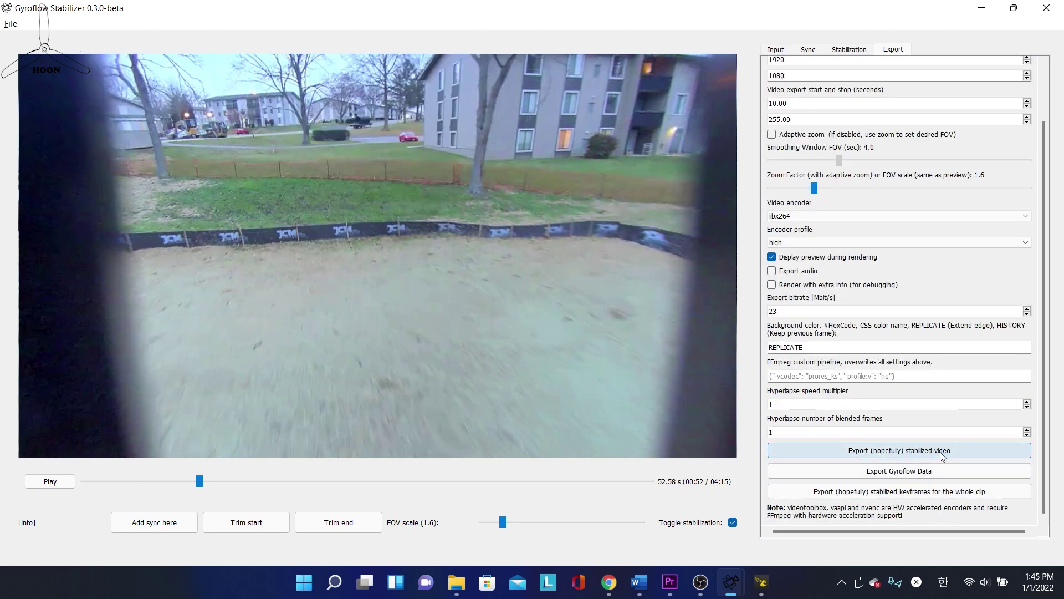
Export the stabilized video as "DJIG0008 _ gyroflow1.mp4" in the folder 무료 스테블라이제이션 프로그램, and bring up the Gyroflow console window.
{"action": "left_click", "coordinate": [924, 453]}
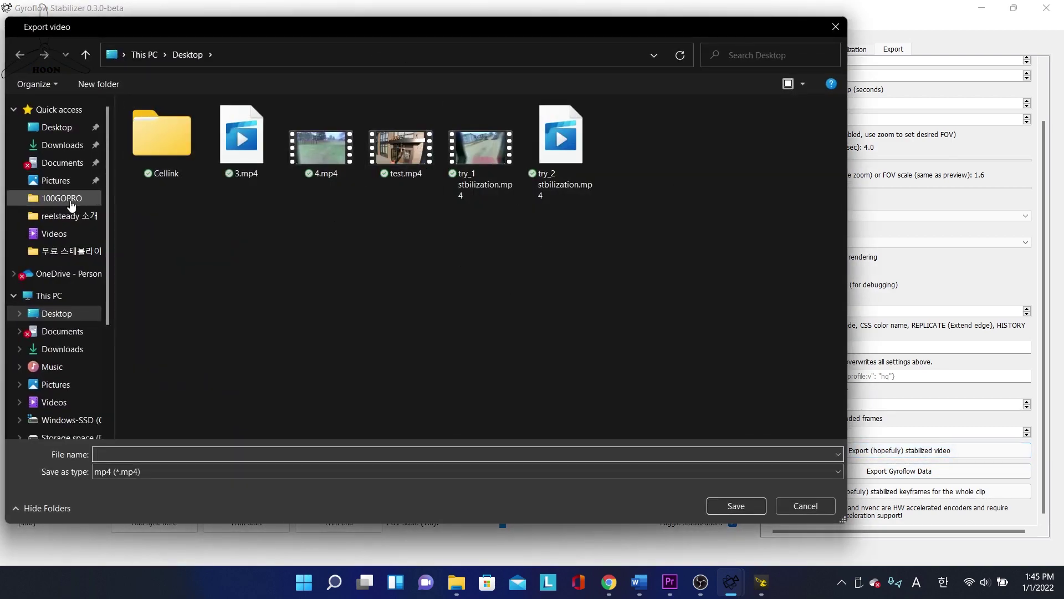
{"action": "left_click", "coordinate": [69, 251]}
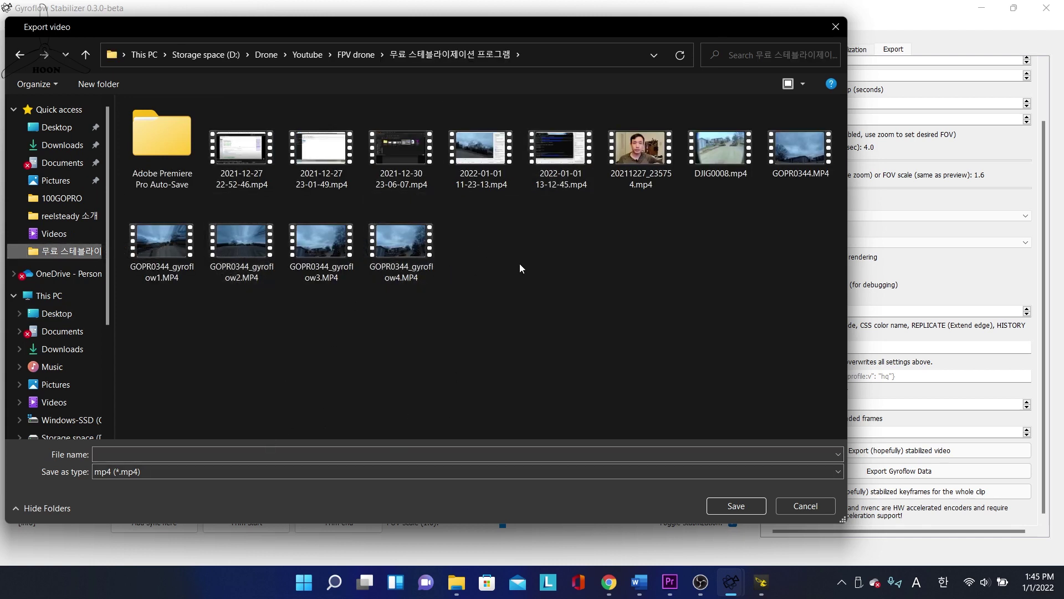
{"action": "left_click", "coordinate": [714, 164]}
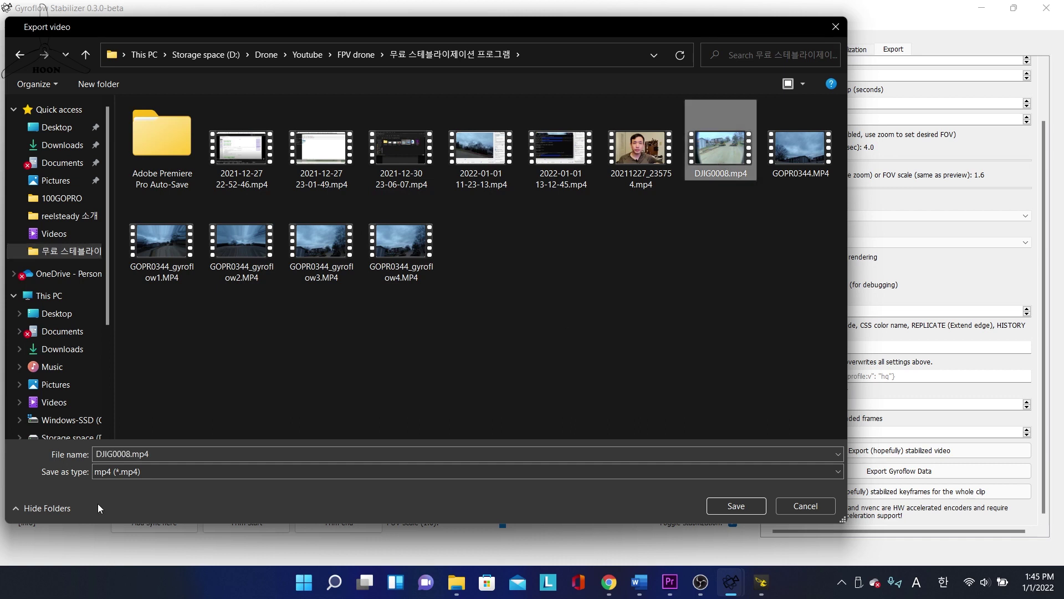
{"action": "left_click", "coordinate": [132, 450]}
{"action": "left_click", "coordinate": [132, 453]}
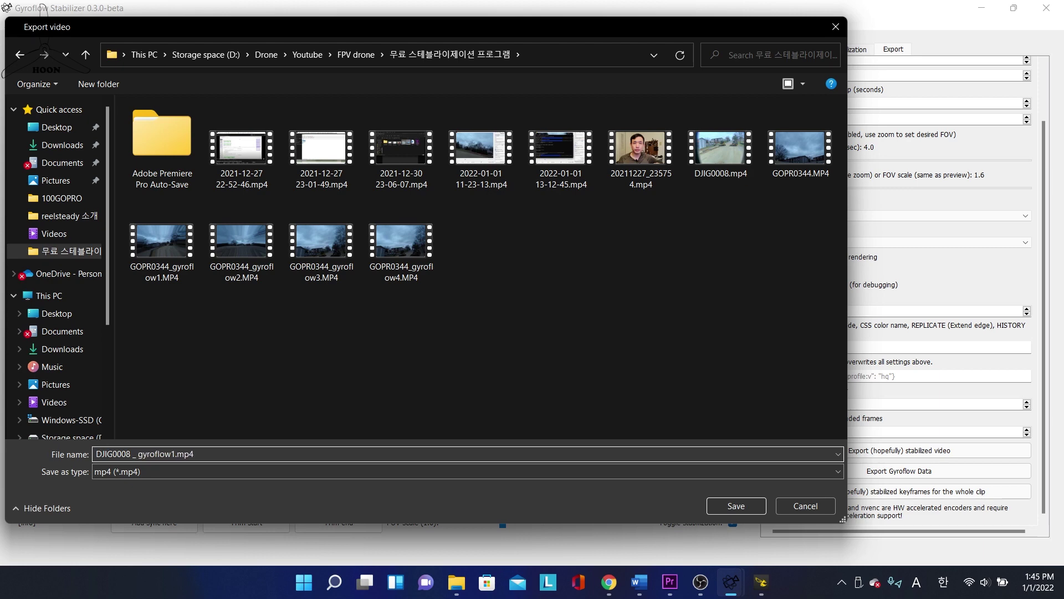
{"action": "left_click", "coordinate": [736, 506]}
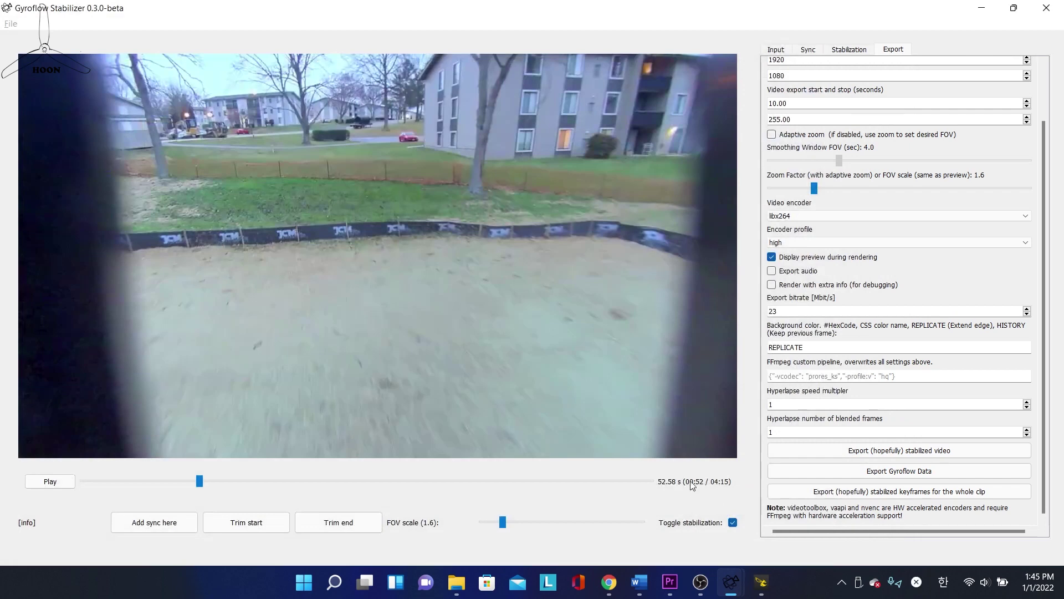
{"action": "mouse_move", "coordinate": [729, 592]}
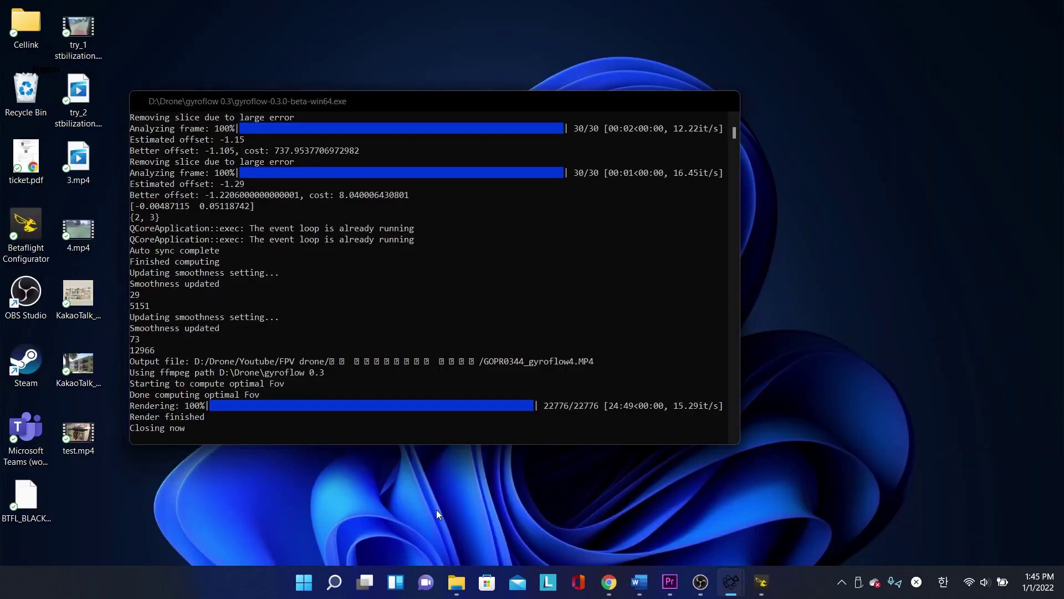
{"action": "left_click", "coordinate": [437, 510]}
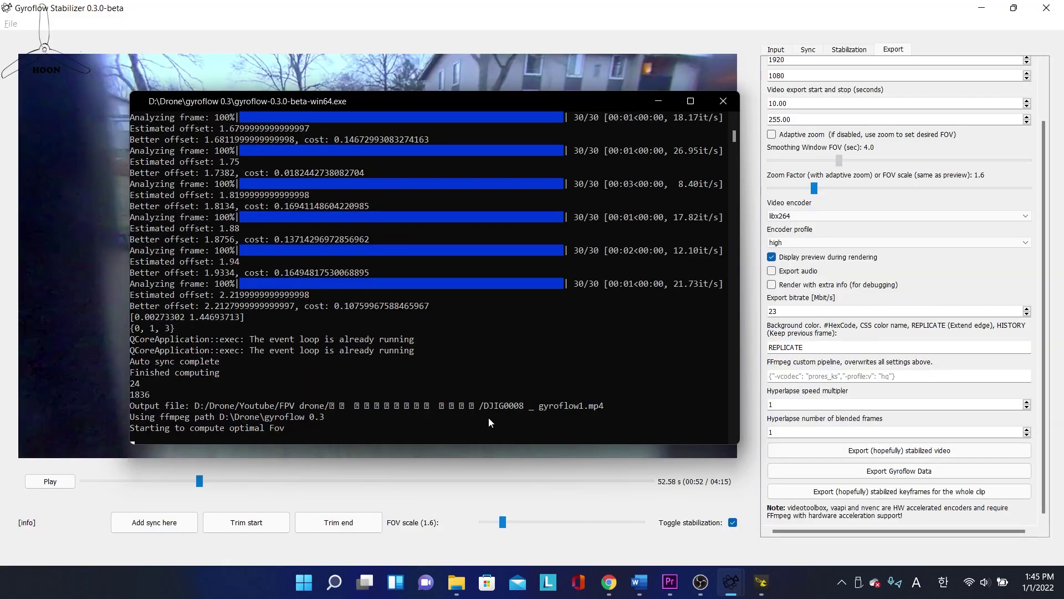